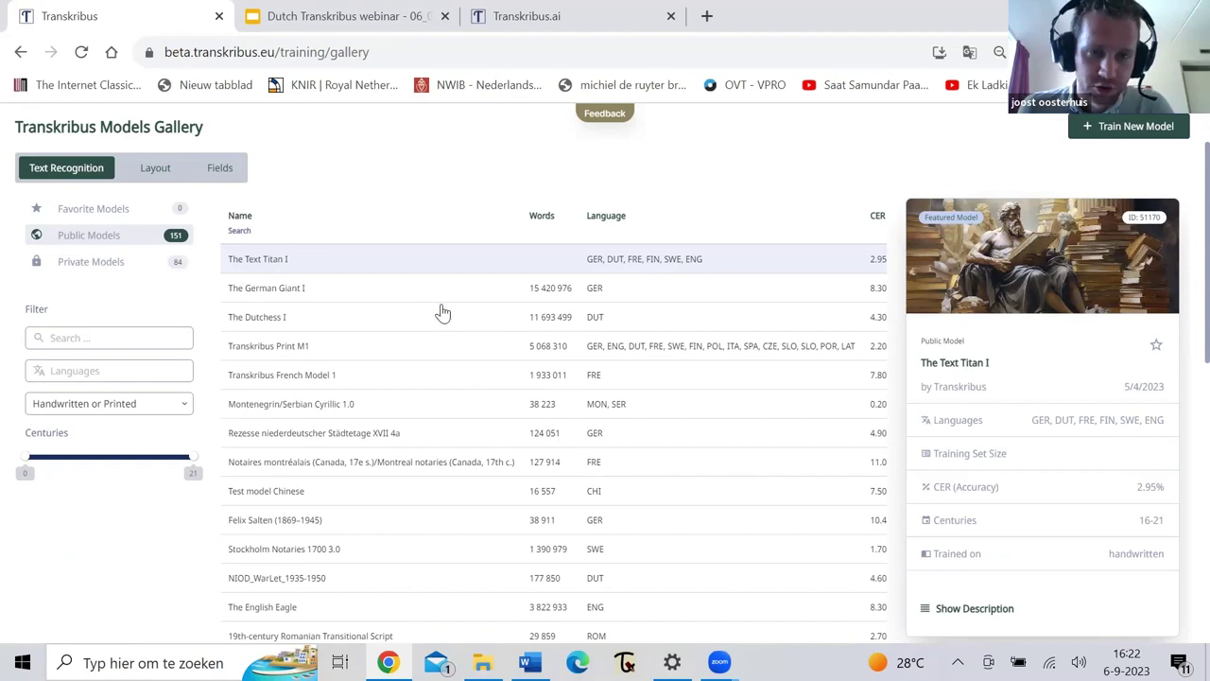
Step: Look through the public text recognition models in the gallery, checking their names, word counts, languages and CER values
{"action": "scroll", "coordinate": [515, 301], "scroll_direction": "down", "scroll_amount": 1}
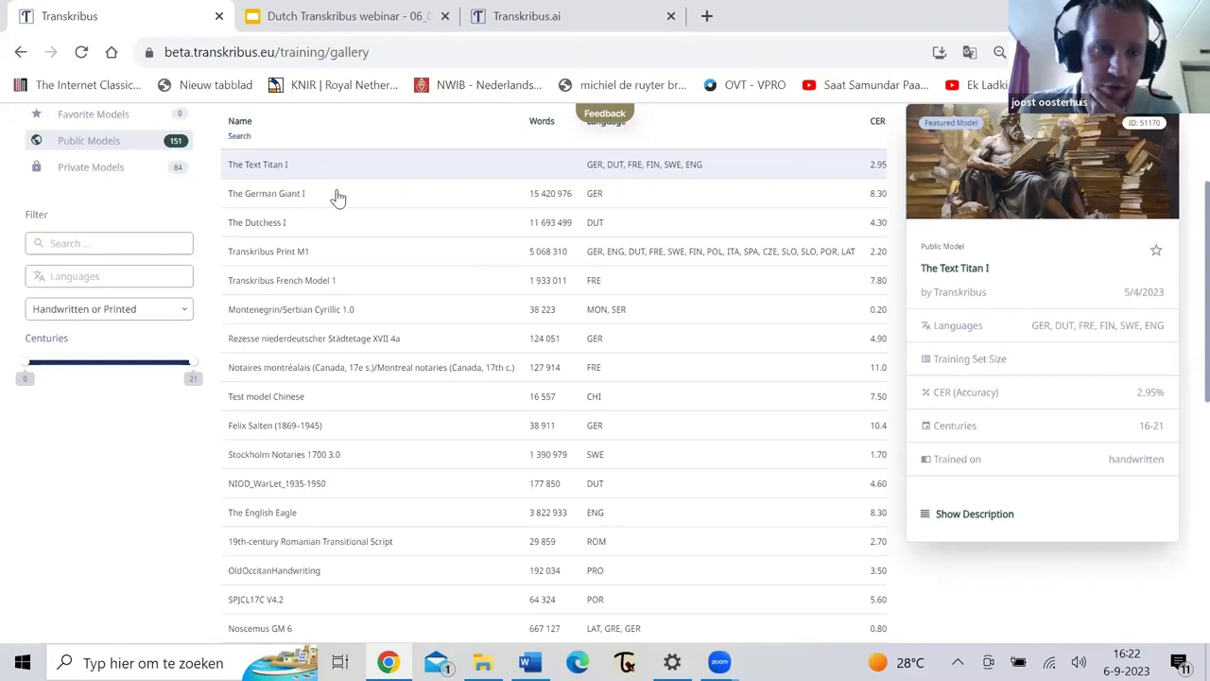
{"action": "scroll", "coordinate": [414, 351], "scroll_direction": "down", "scroll_amount": 1}
{"action": "scroll", "coordinate": [359, 265], "scroll_direction": "up", "scroll_amount": 3}
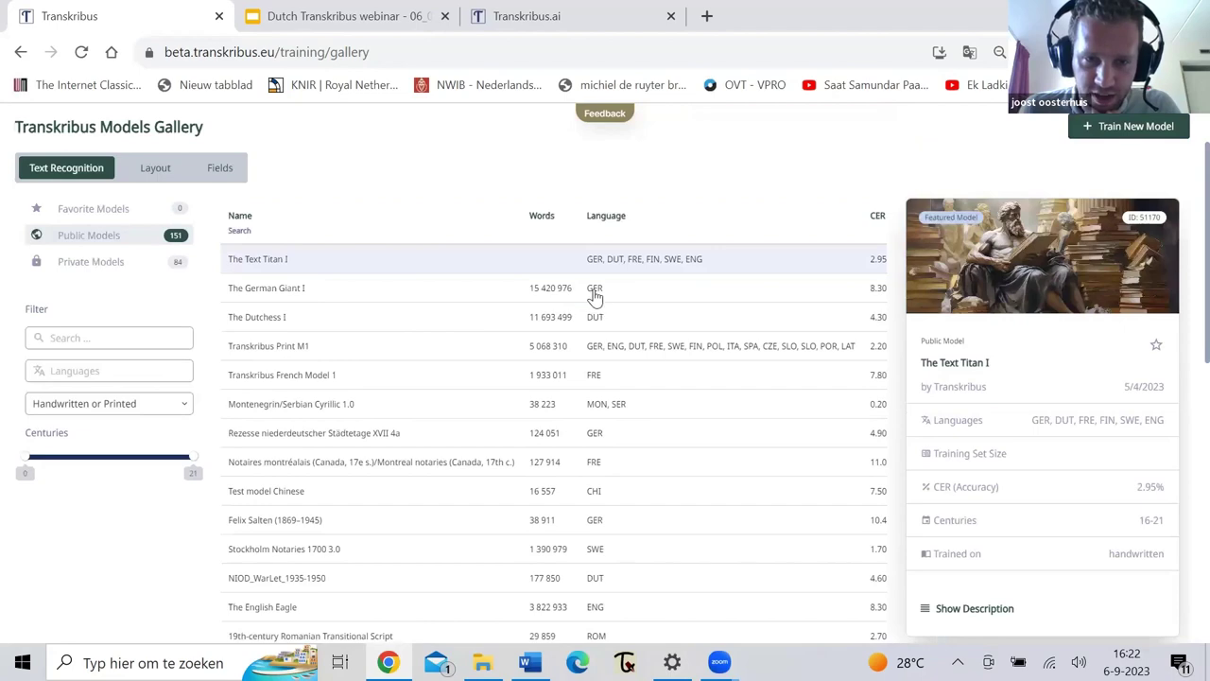
{"action": "scroll", "coordinate": [605, 312], "scroll_direction": "down", "scroll_amount": 1}
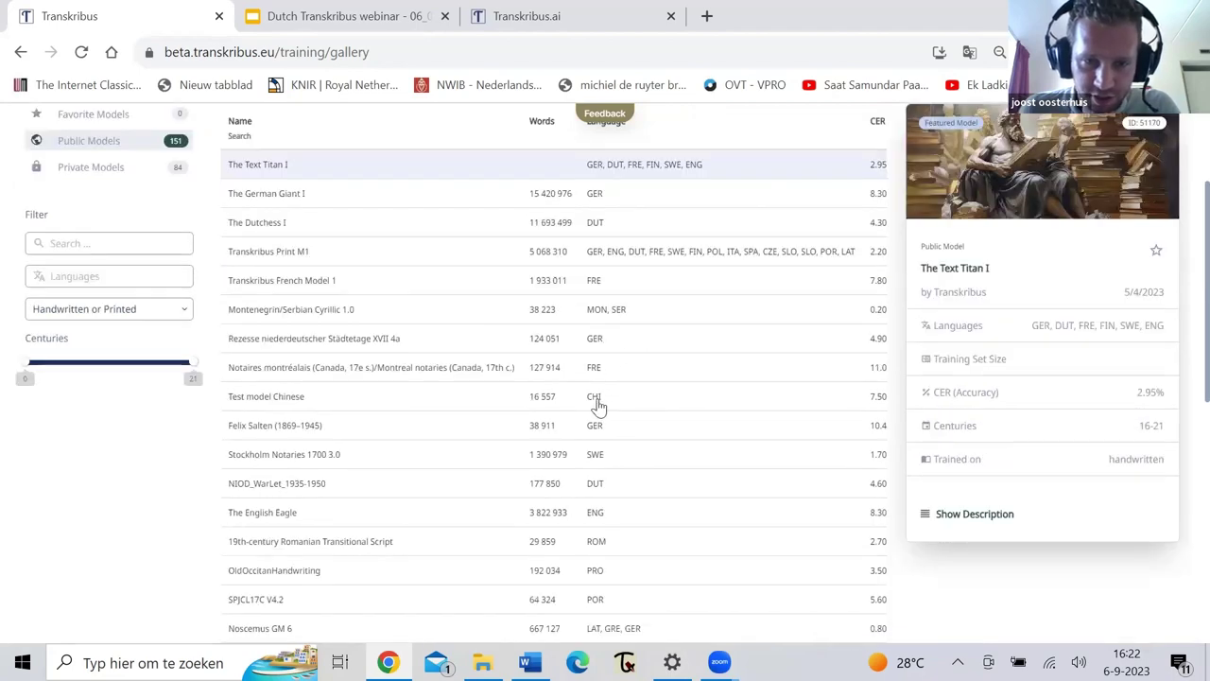
{"action": "scroll", "coordinate": [595, 373], "scroll_direction": "down", "scroll_amount": 1}
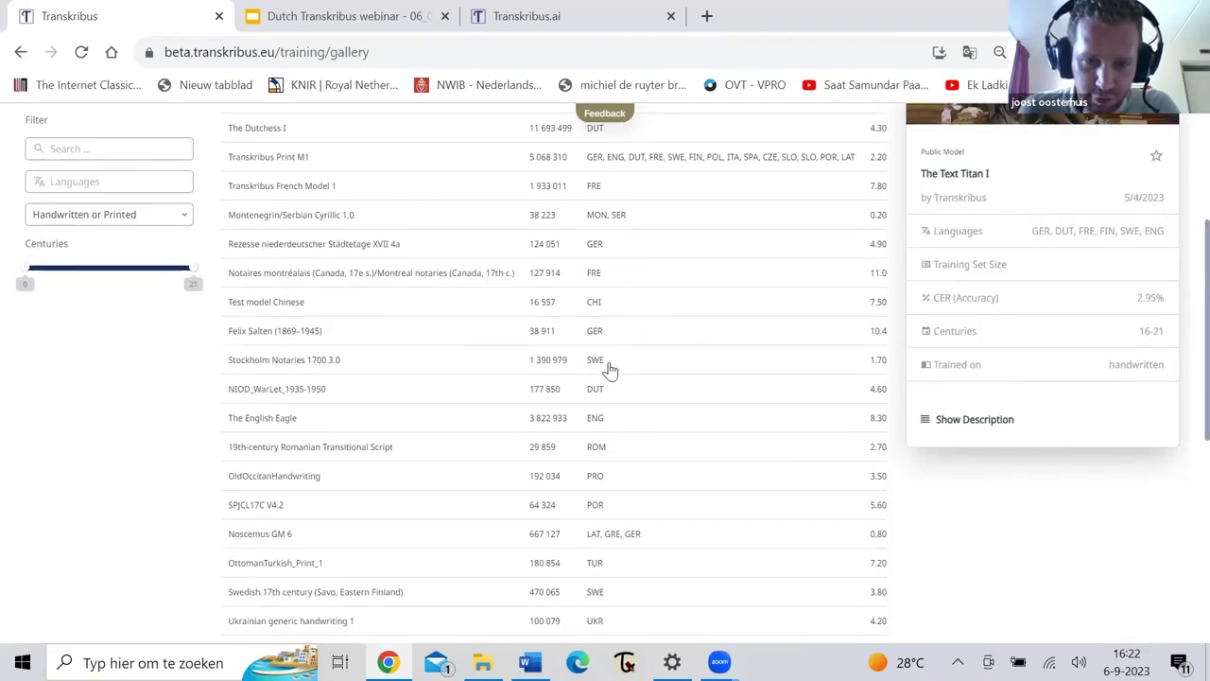
{"action": "scroll", "coordinate": [606, 368], "scroll_direction": "down", "scroll_amount": 1}
{"action": "scroll", "coordinate": [629, 356], "scroll_direction": "down", "scroll_amount": 2}
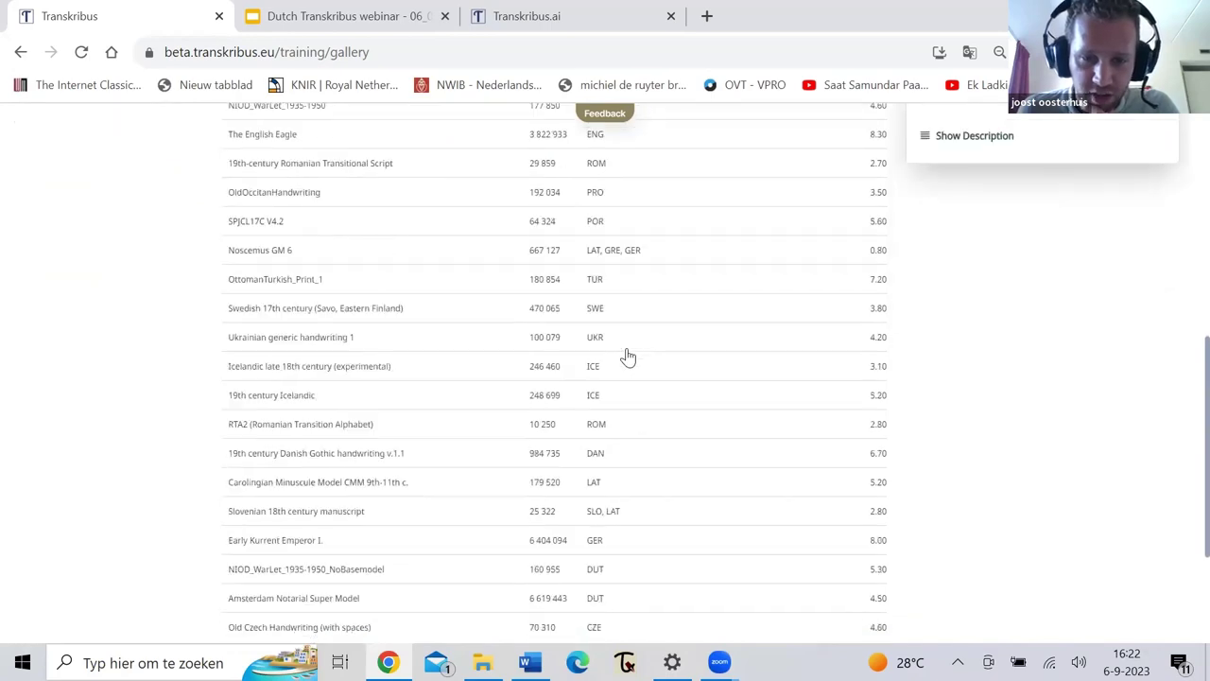
{"action": "scroll", "coordinate": [638, 314], "scroll_direction": "down", "scroll_amount": 2}
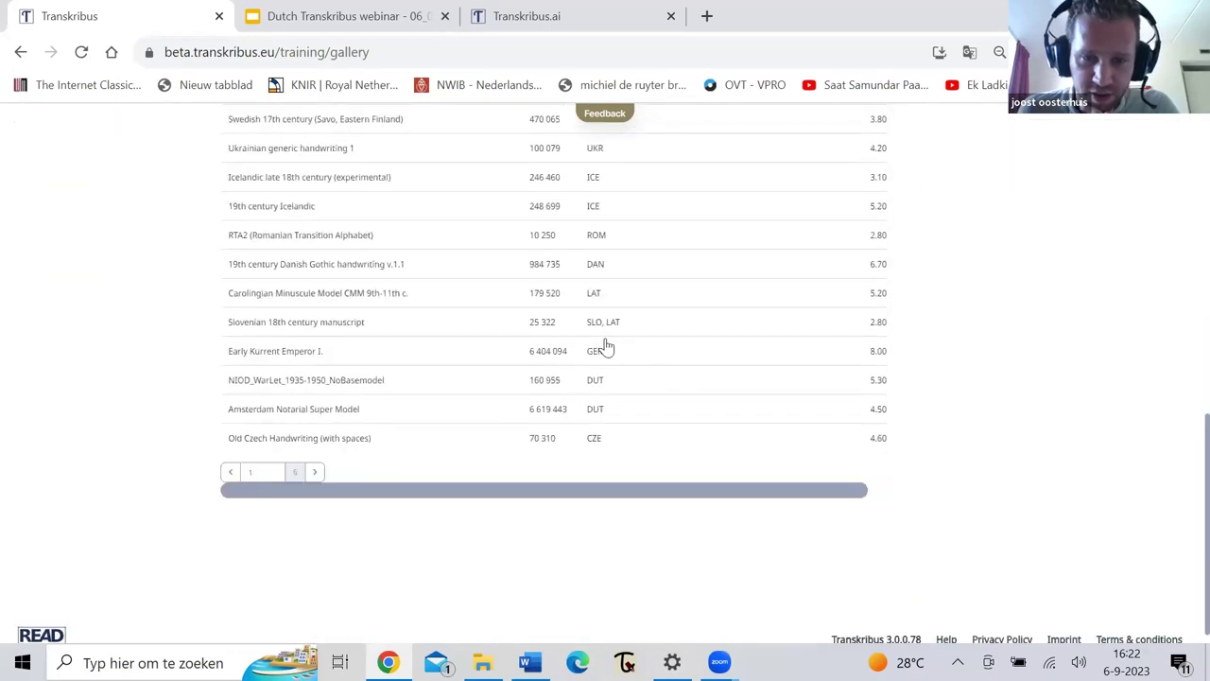
{"action": "scroll", "coordinate": [616, 348], "scroll_direction": "up", "scroll_amount": 15}
{"action": "scroll", "coordinate": [90, 368], "scroll_direction": "down", "scroll_amount": 1}
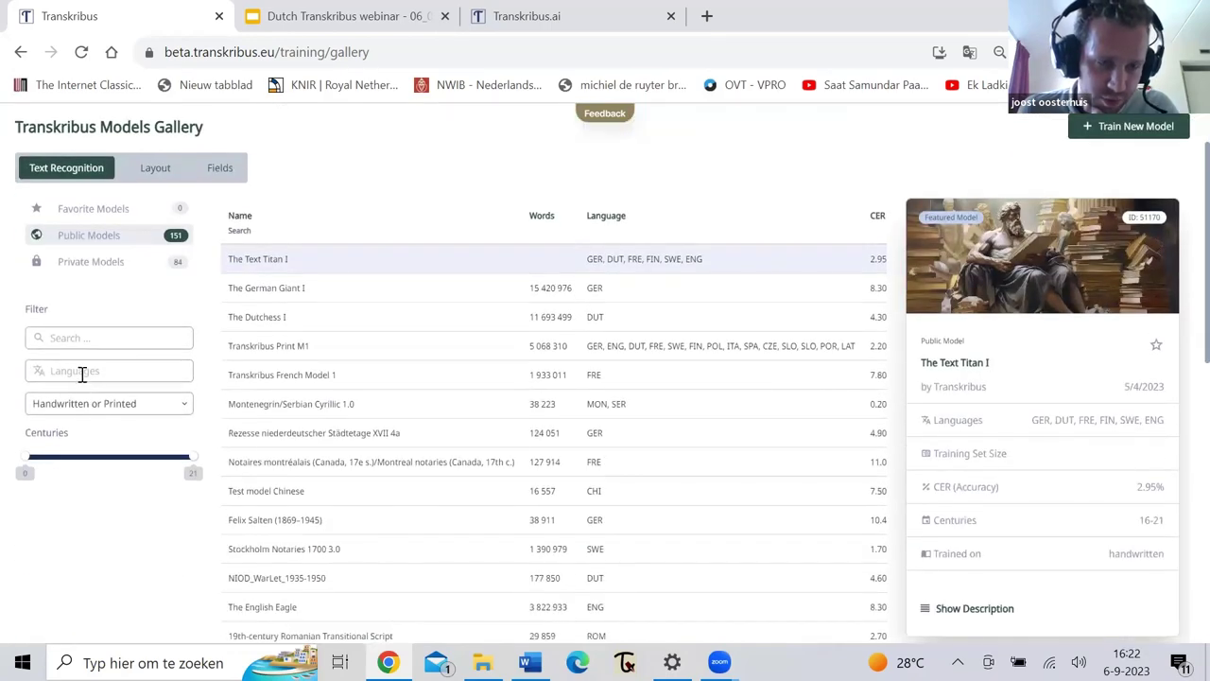
Step: Try to filter the public models by the language "dutch" and view the handwritten and printed filter choices
{"action": "left_click", "coordinate": [123, 369]}
{"action": "type", "text": "dutch"}
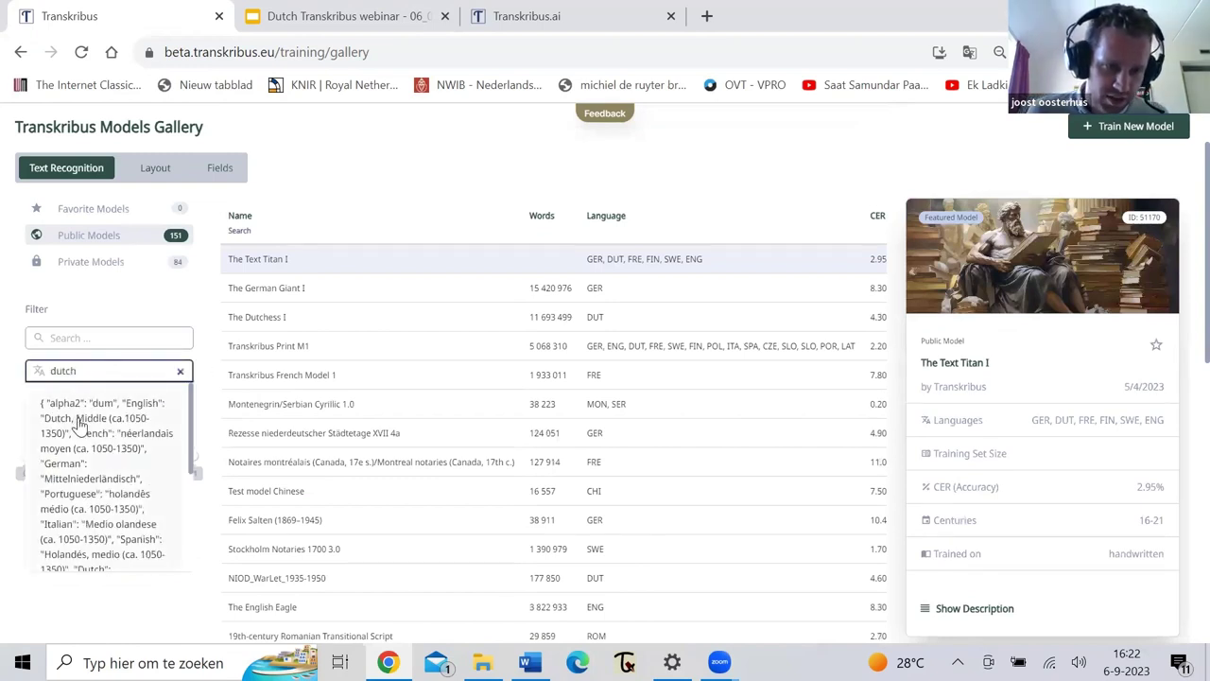
{"action": "scroll", "coordinate": [106, 439], "scroll_direction": "down", "scroll_amount": 4}
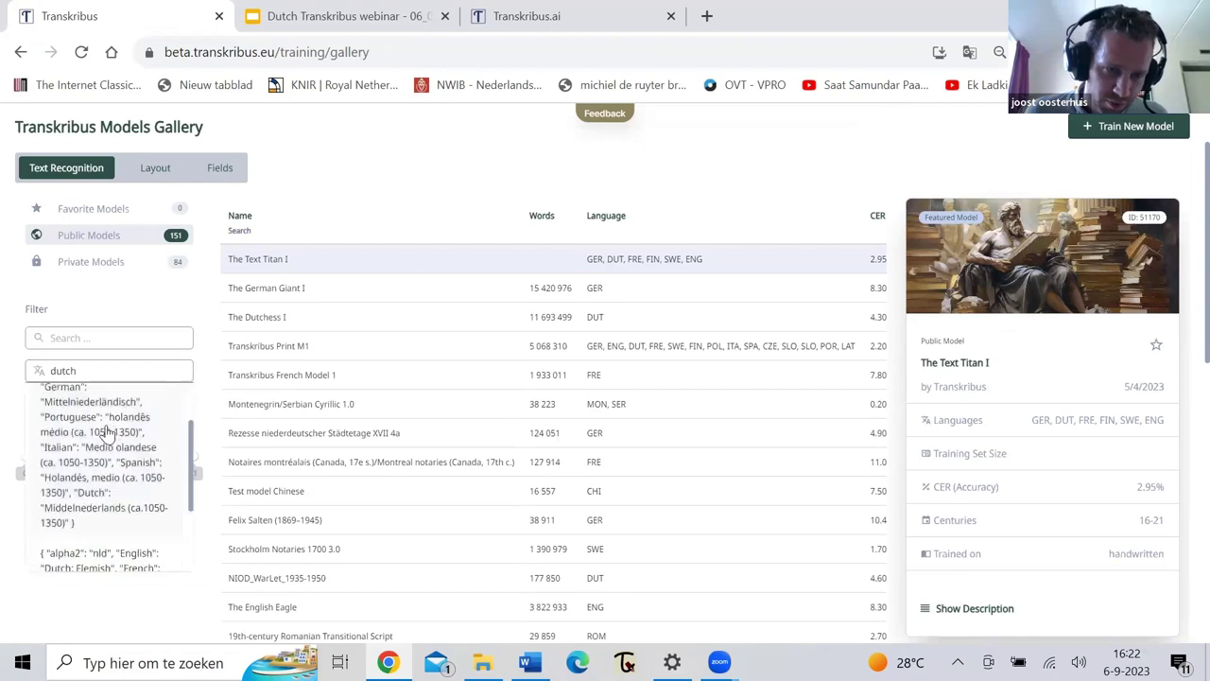
{"action": "left_click", "coordinate": [289, 248]}
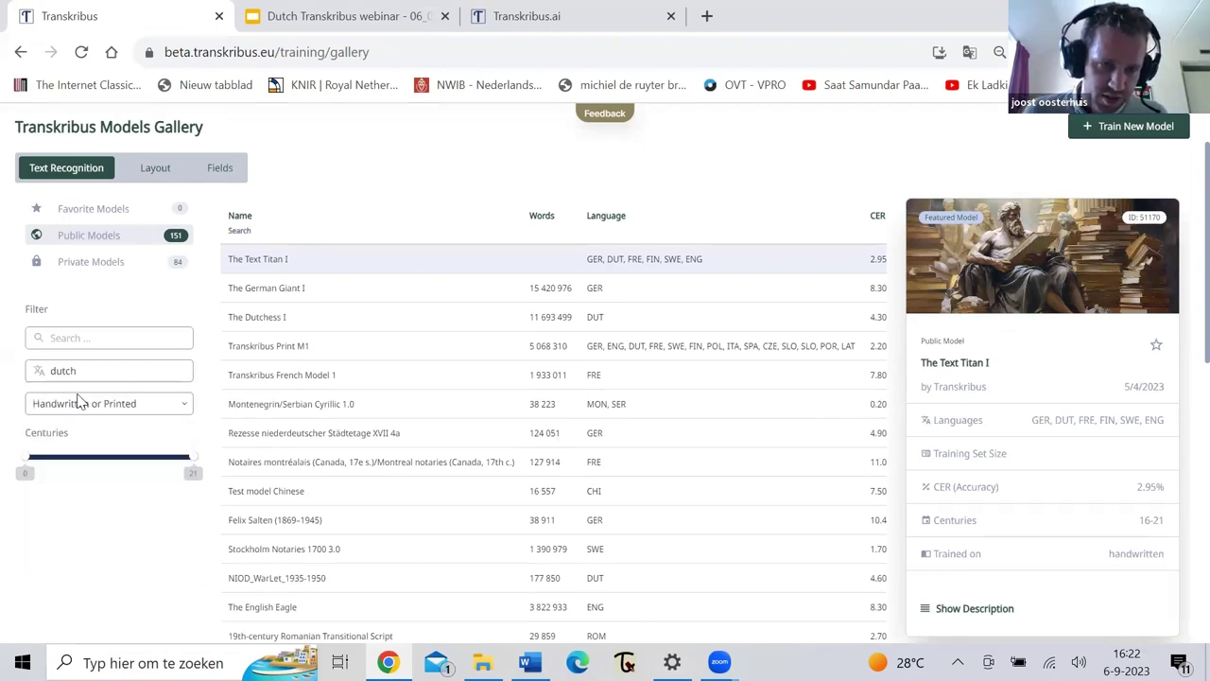
{"action": "left_click", "coordinate": [117, 406]}
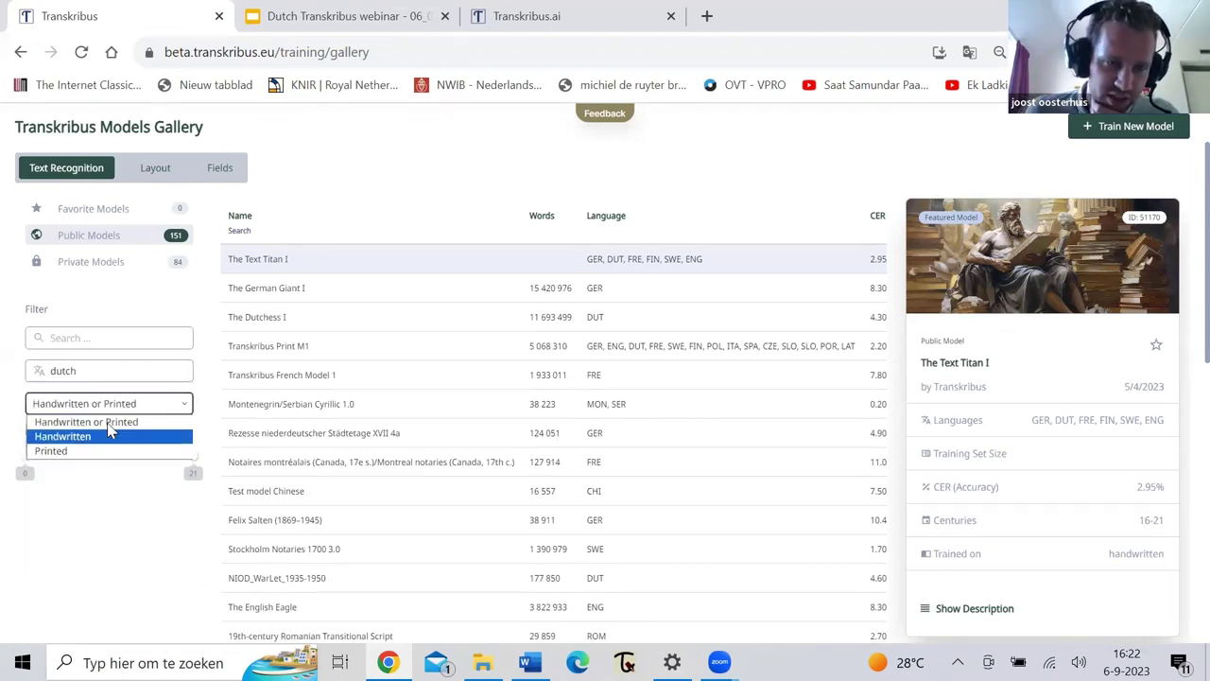
{"action": "left_click", "coordinate": [146, 412]}
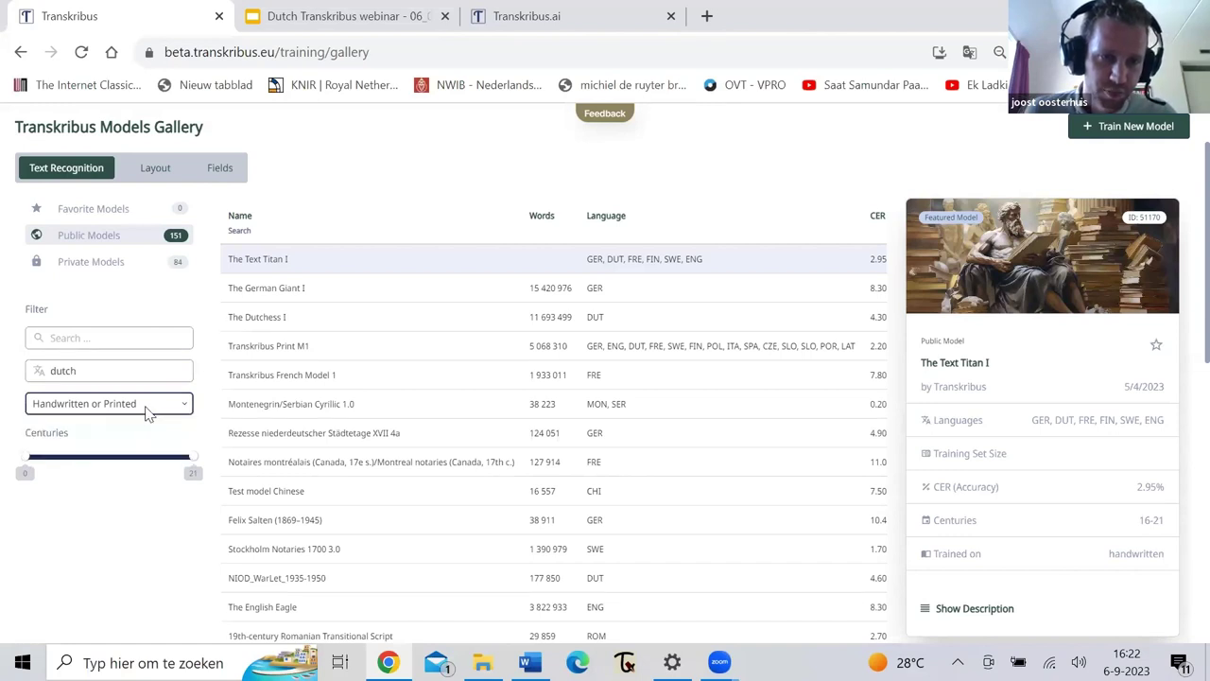
Step: Try several narrower century ranges in the model filter and restore the full range of 0 to 21
{"action": "left_click", "coordinate": [68, 463]}
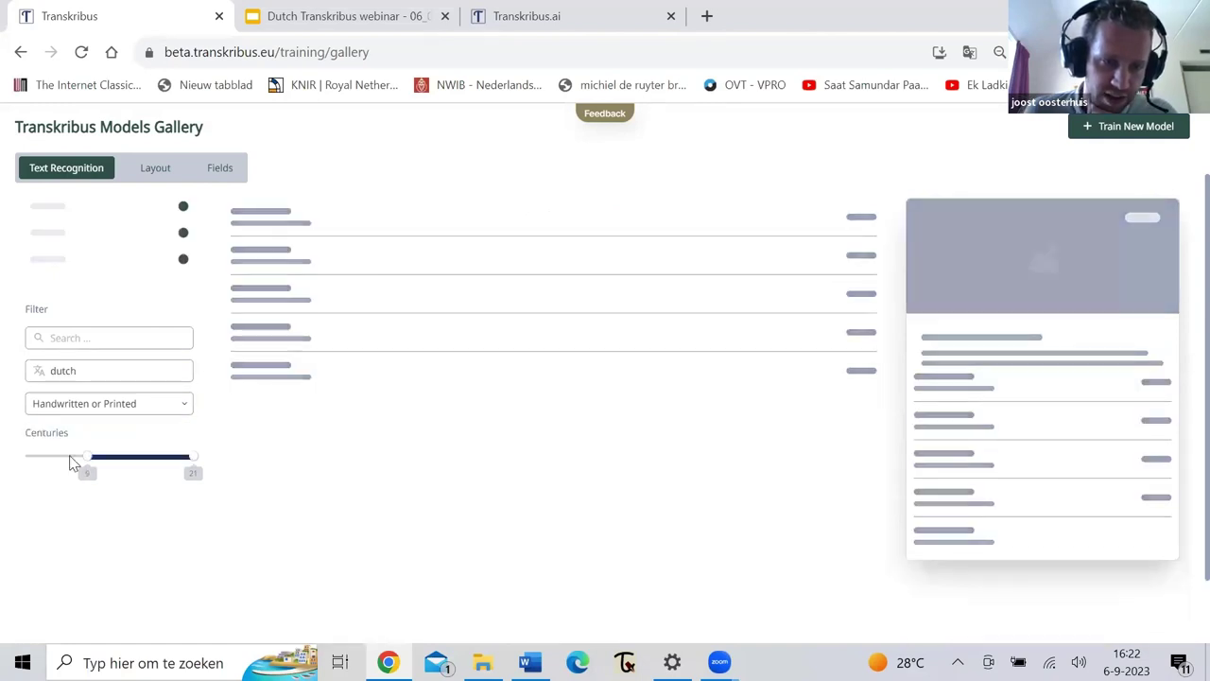
{"action": "left_click_drag", "start_coordinate": [190, 463], "coordinate": [185, 462]}
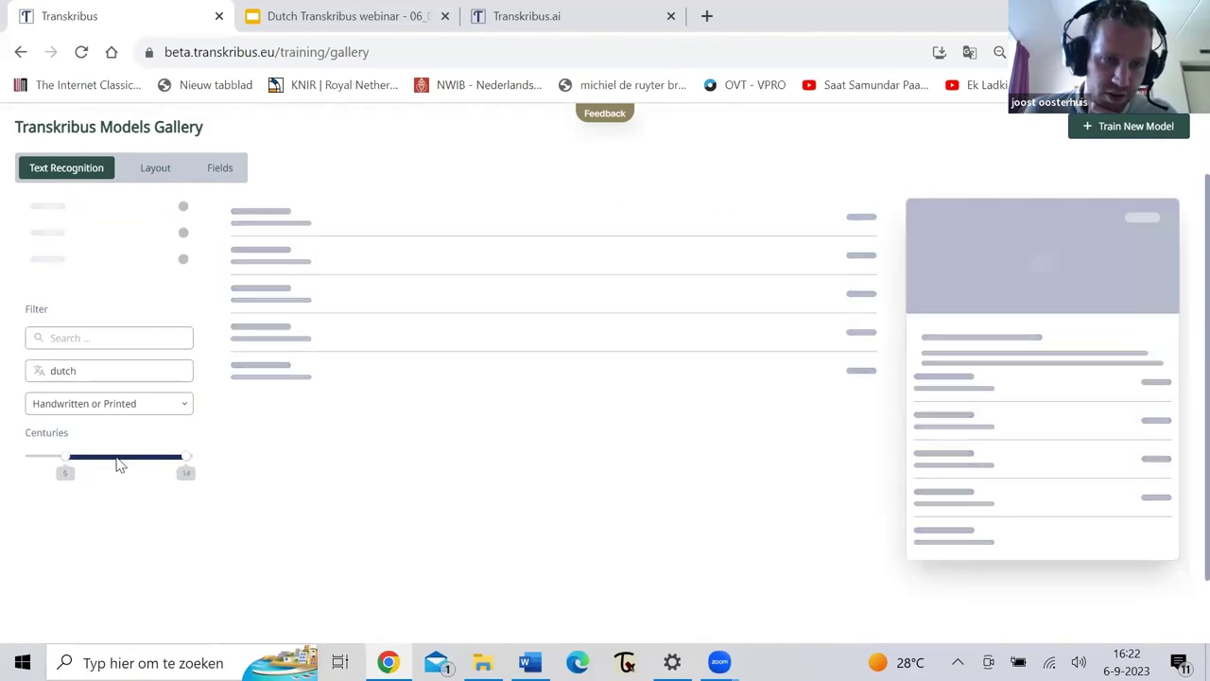
{"action": "left_click", "coordinate": [137, 465]}
{"action": "left_click", "coordinate": [114, 467]}
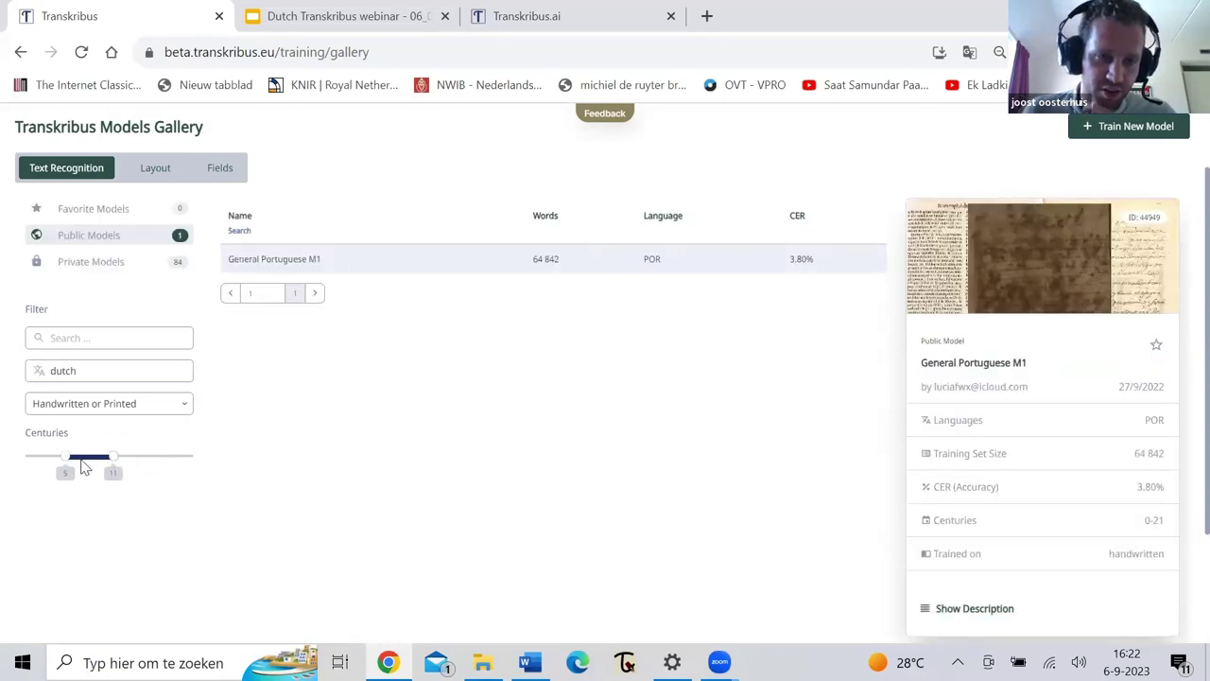
{"action": "left_click", "coordinate": [84, 466]}
{"action": "left_click", "coordinate": [93, 464]}
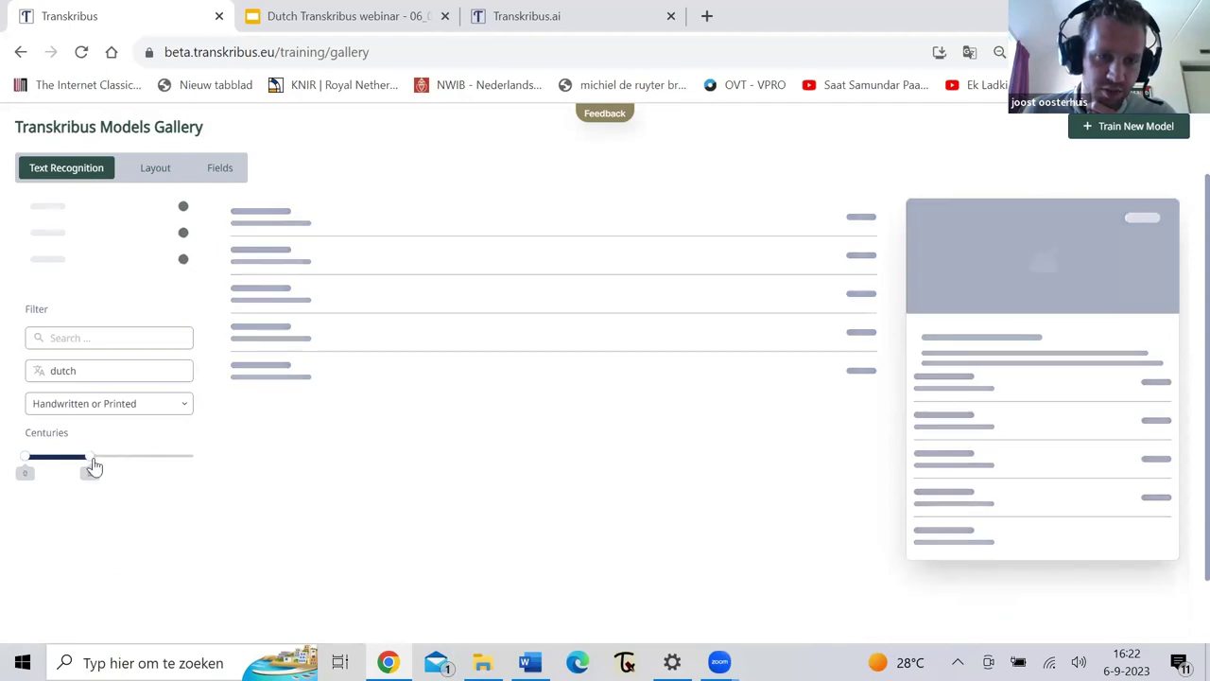
{"action": "left_click_drag", "start_coordinate": [92, 464], "coordinate": [218, 459]}
Step: Show the public layout models in the gallery, followed by the Fields models
{"action": "scroll", "coordinate": [350, 365], "scroll_direction": "up", "scroll_amount": 1}
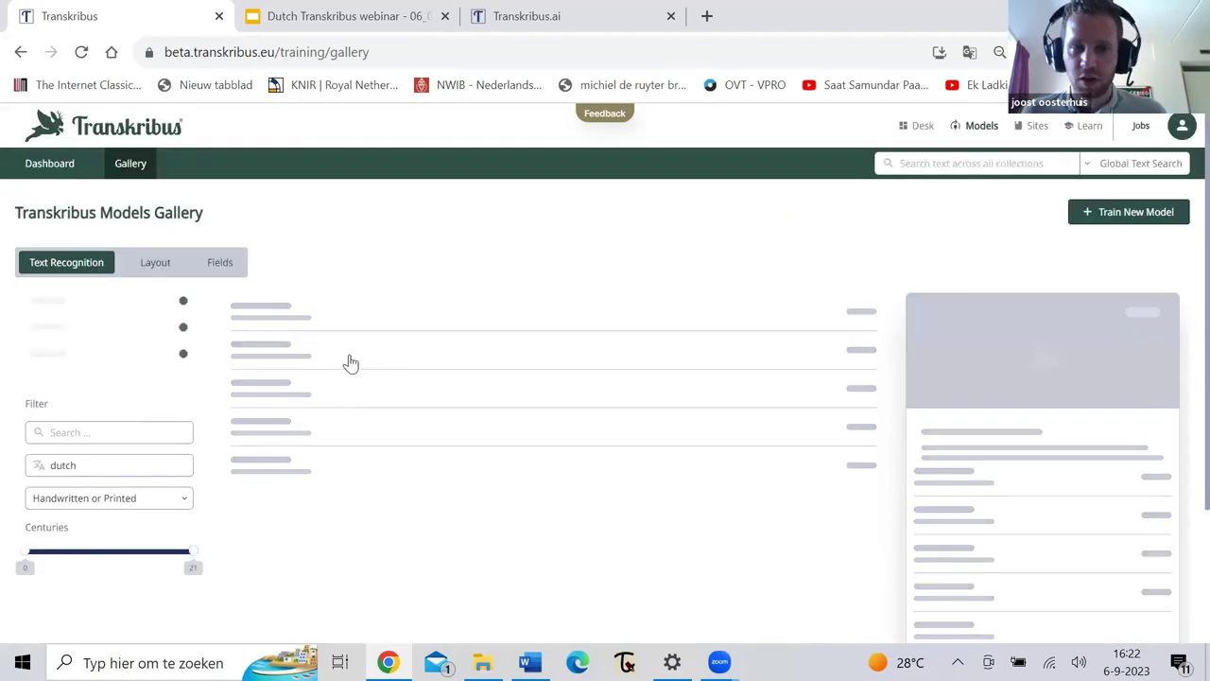
{"action": "left_click", "coordinate": [158, 264]}
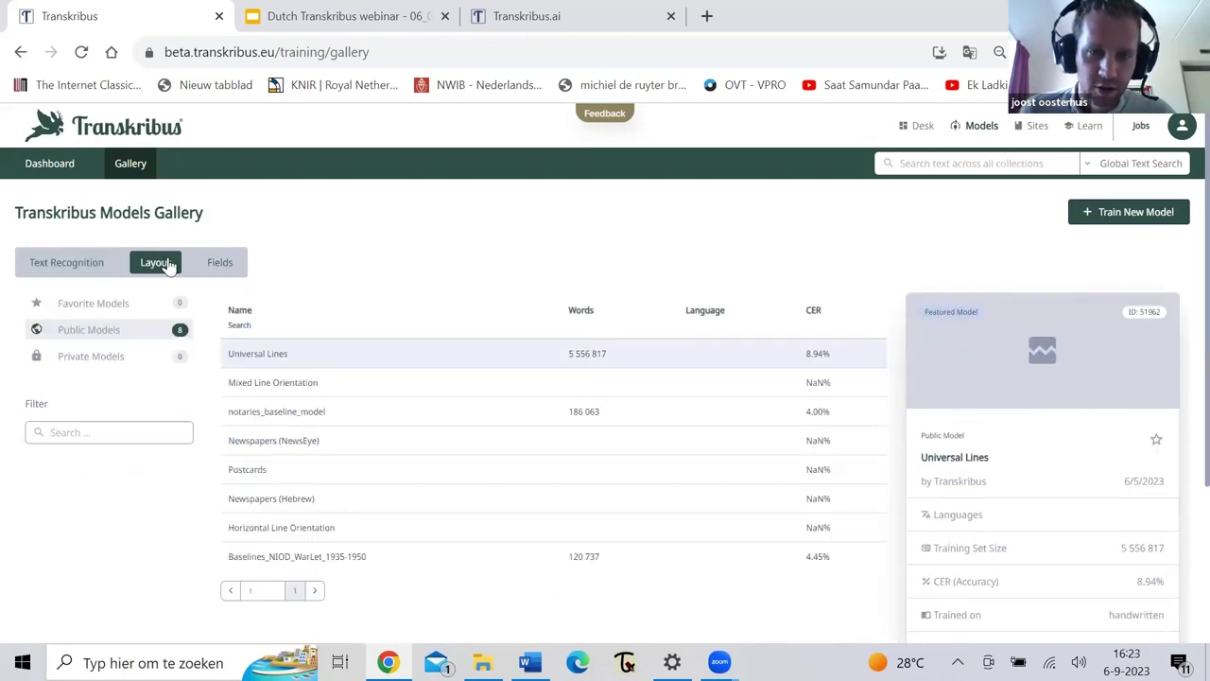
{"action": "scroll", "coordinate": [381, 255], "scroll_direction": "down", "scroll_amount": 1}
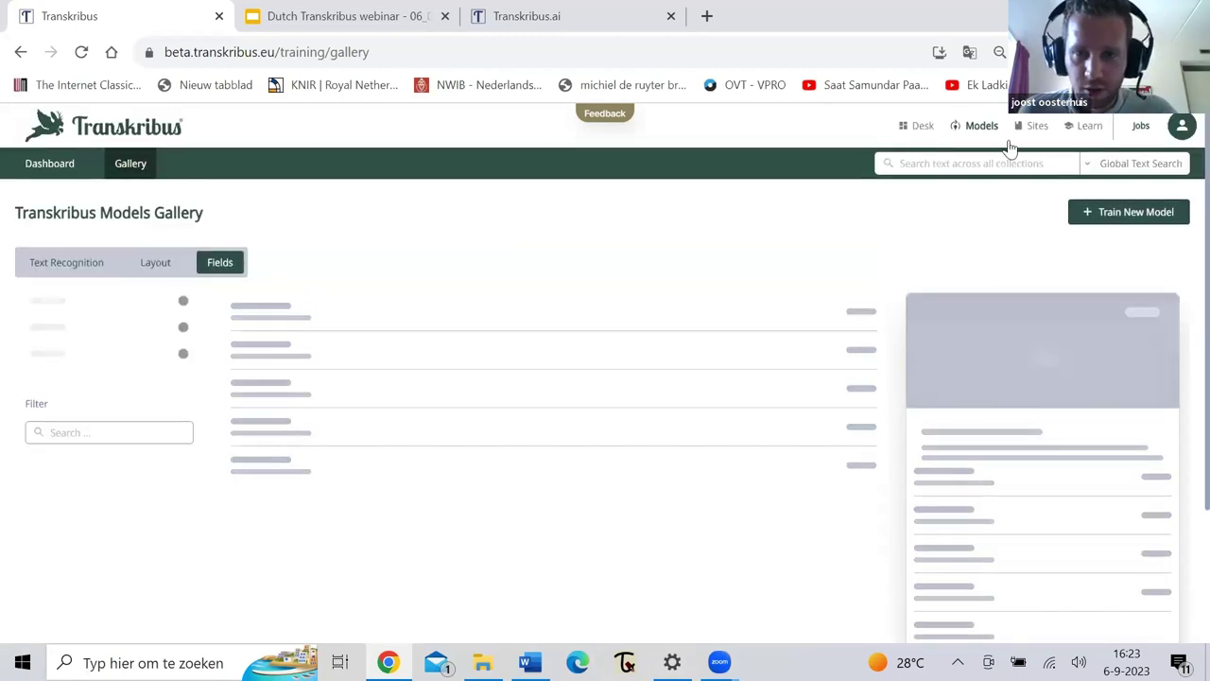
Step: View the Sites overview and the Learn Desk, and return to the Desk home page
{"action": "left_click", "coordinate": [1024, 139]}
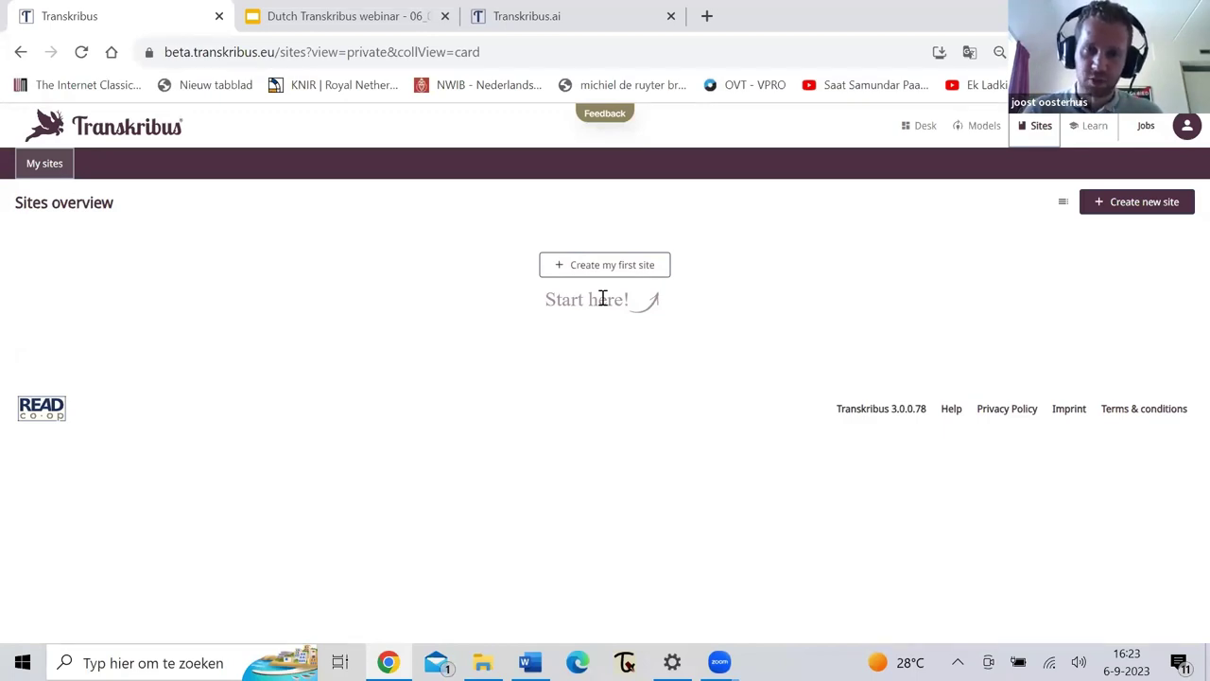
{"action": "left_click", "coordinate": [1090, 133]}
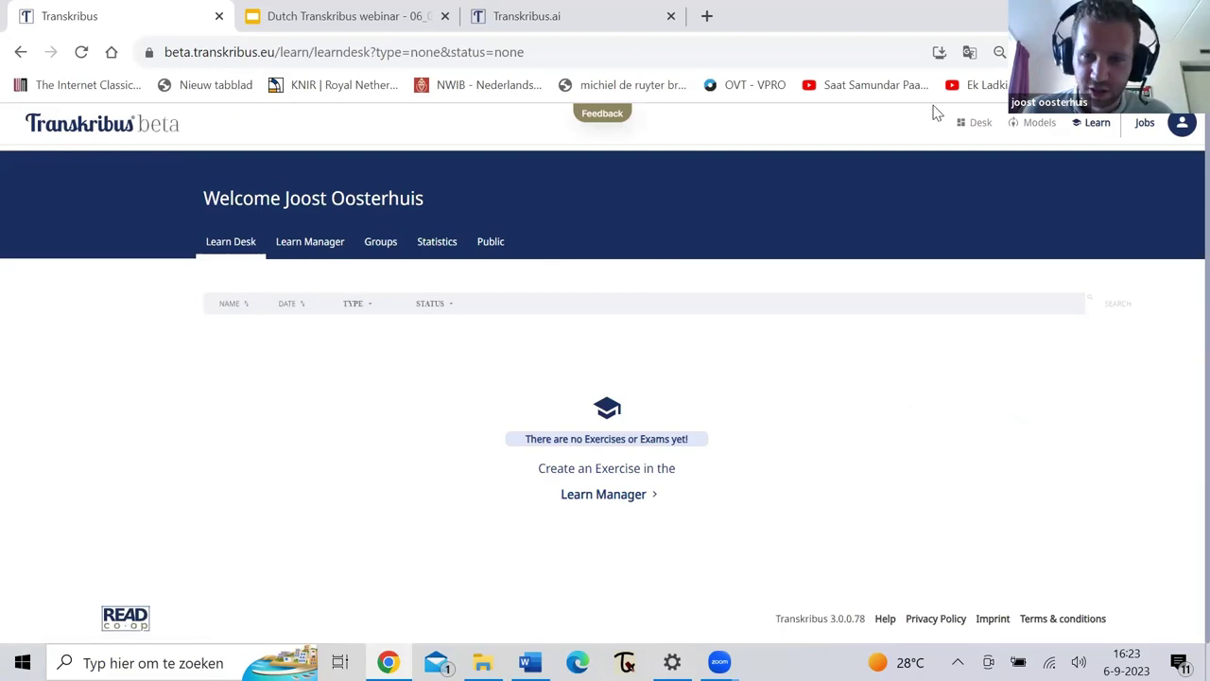
{"action": "left_click", "coordinate": [982, 125]}
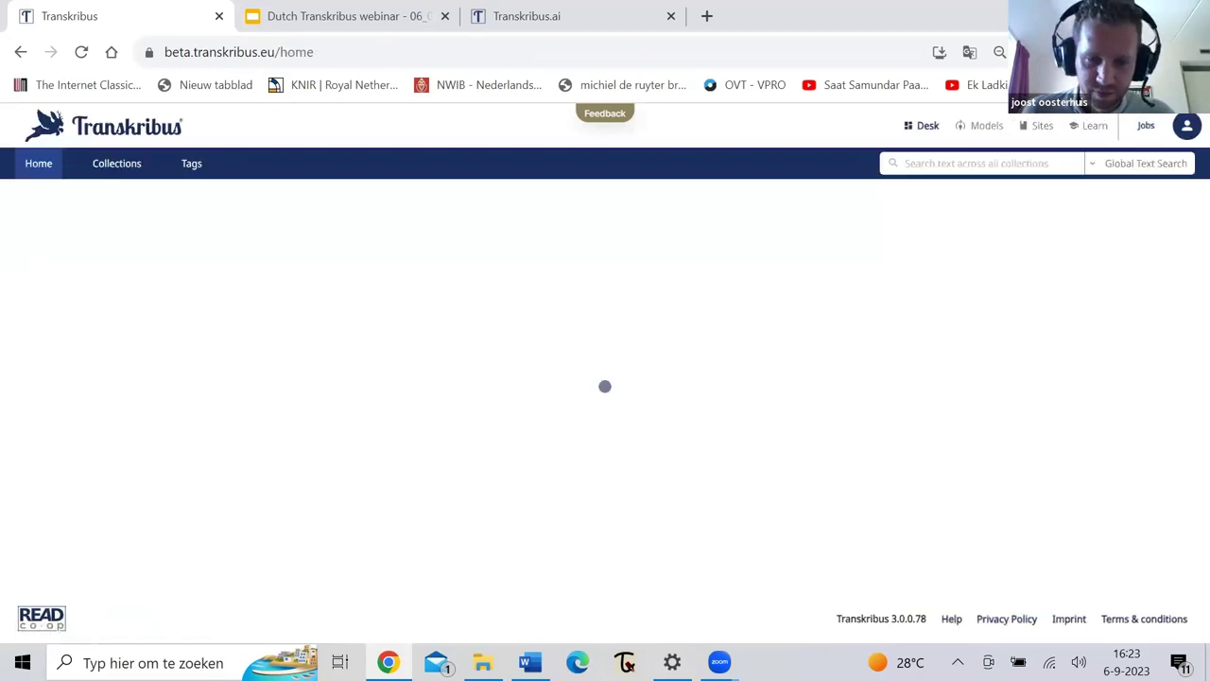
{"action": "scroll", "coordinate": [577, 322], "scroll_direction": "down", "scroll_amount": 1}
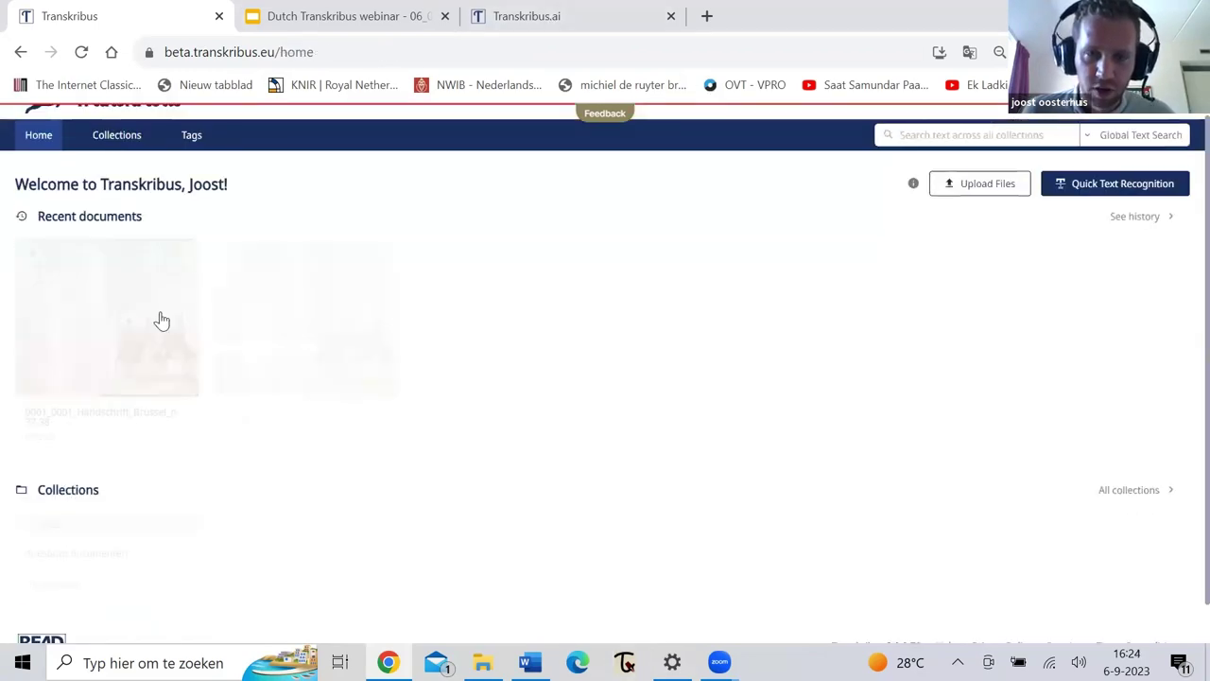
Step: Switch to the Dutch Transkribus webinar deck in Google Slides, present it up to slide 24, "De workflow", and end the slideshow
{"action": "left_click", "coordinate": [388, 18]}
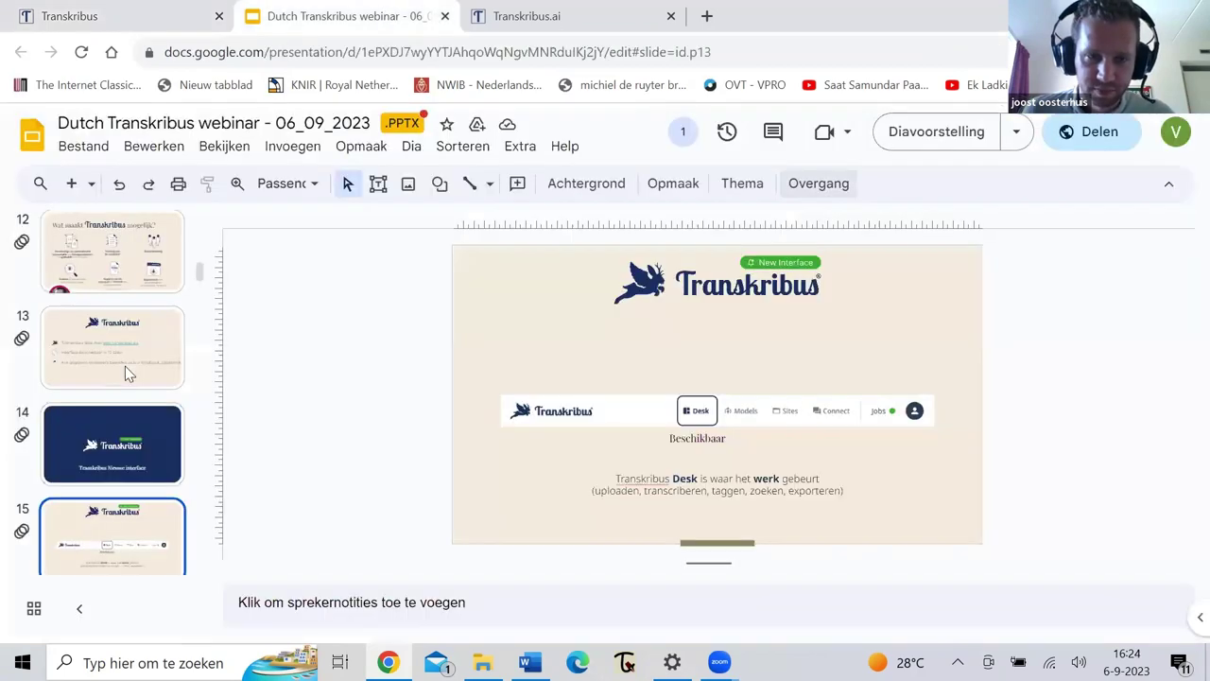
{"action": "left_click", "coordinate": [940, 133]}
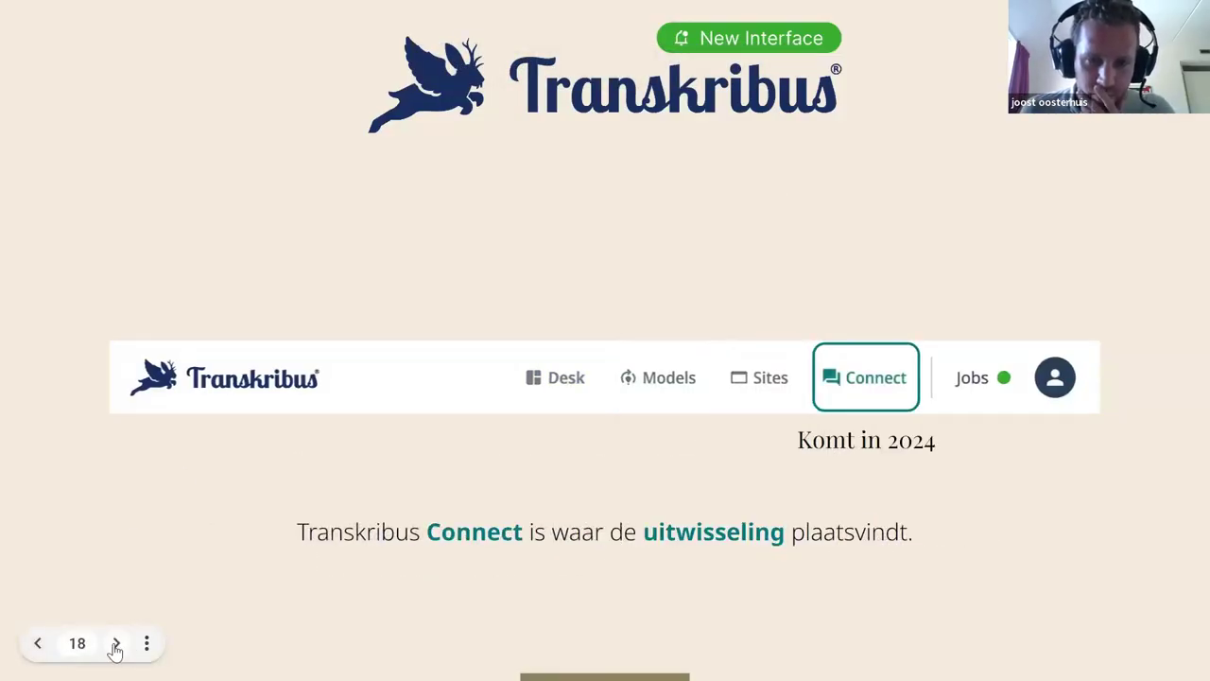
{"action": "left_click", "coordinate": [115, 644]}
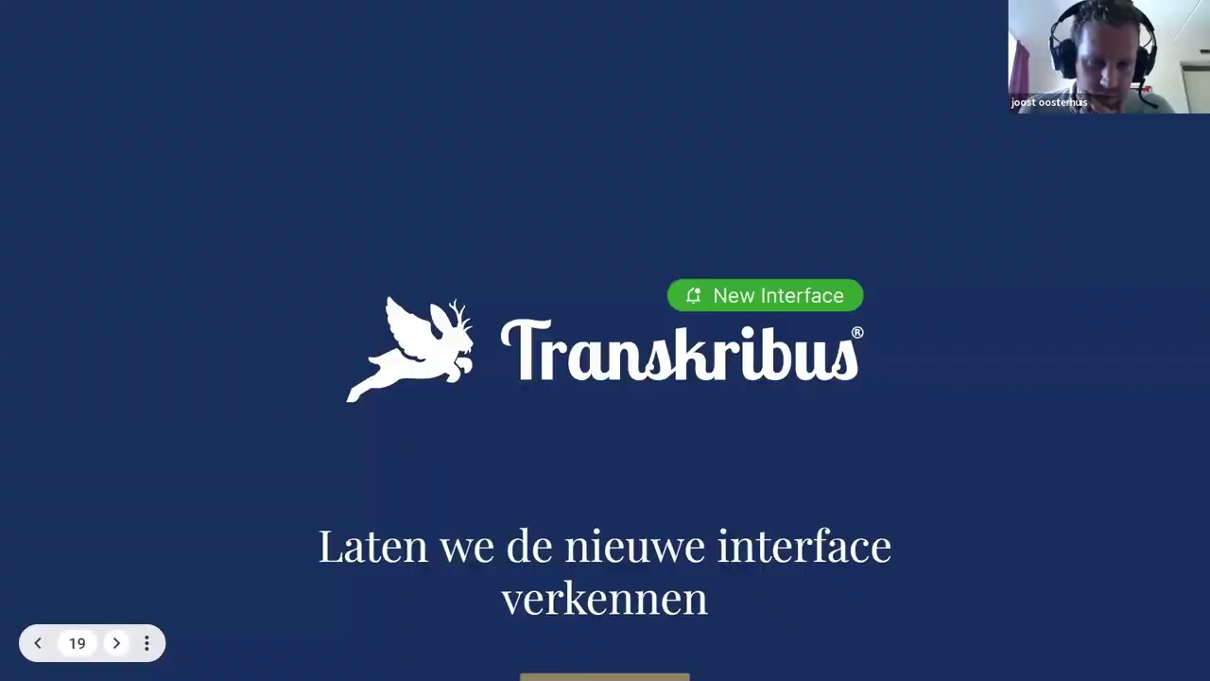
{"action": "left_click", "coordinate": [116, 645]}
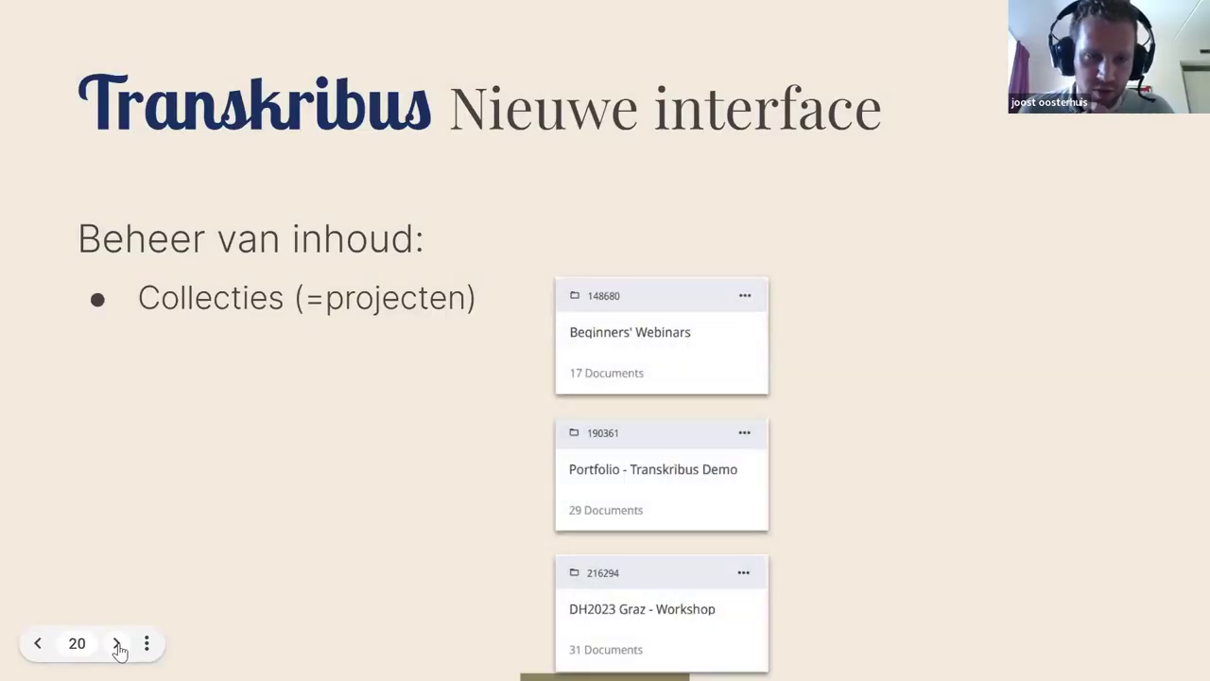
{"action": "left_click", "coordinate": [116, 645]}
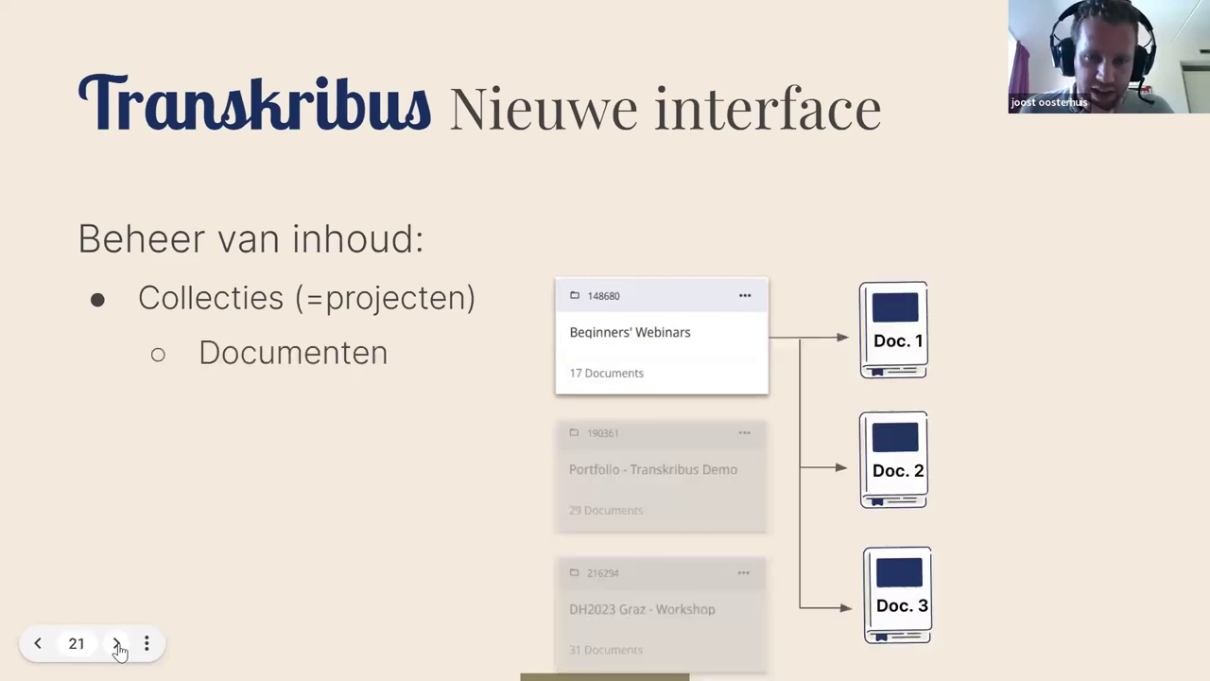
{"action": "left_click", "coordinate": [116, 645]}
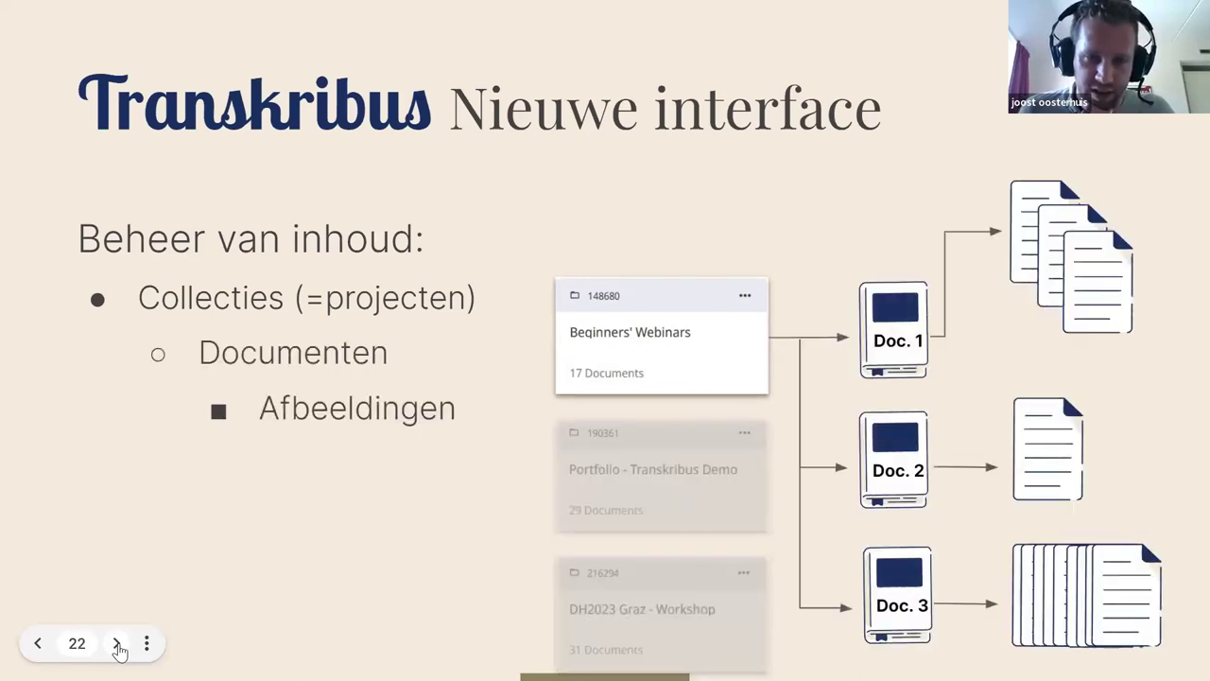
{"action": "left_click", "coordinate": [116, 644]}
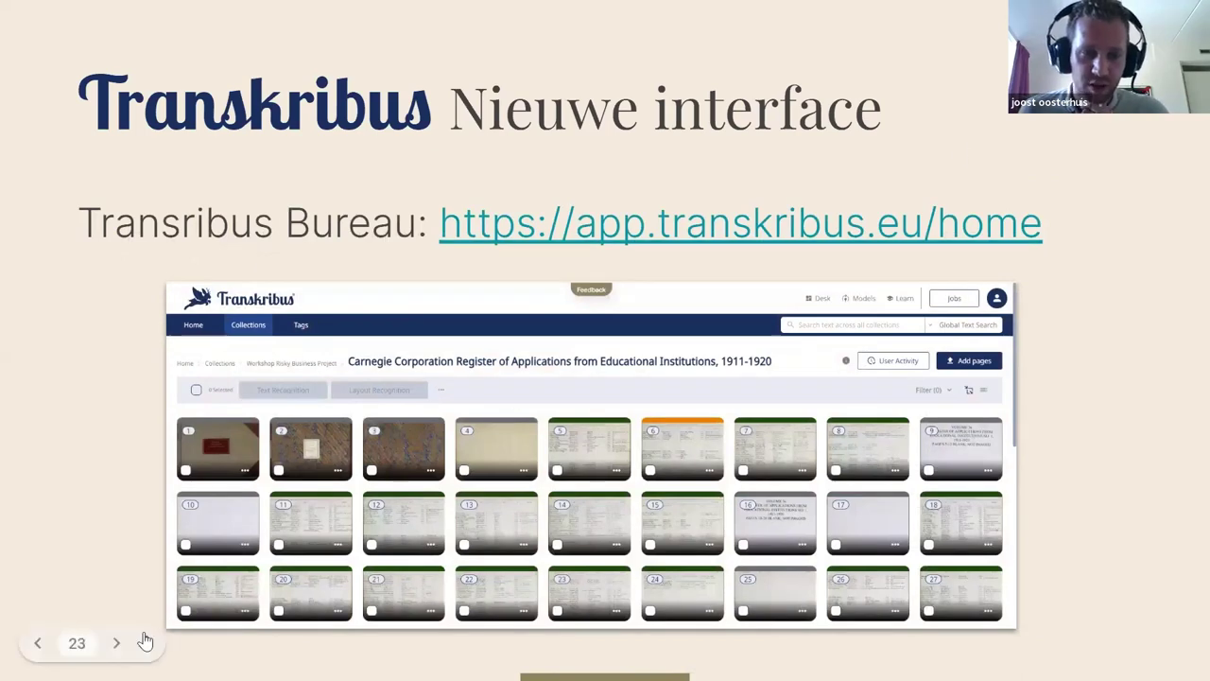
{"action": "left_click", "coordinate": [117, 643]}
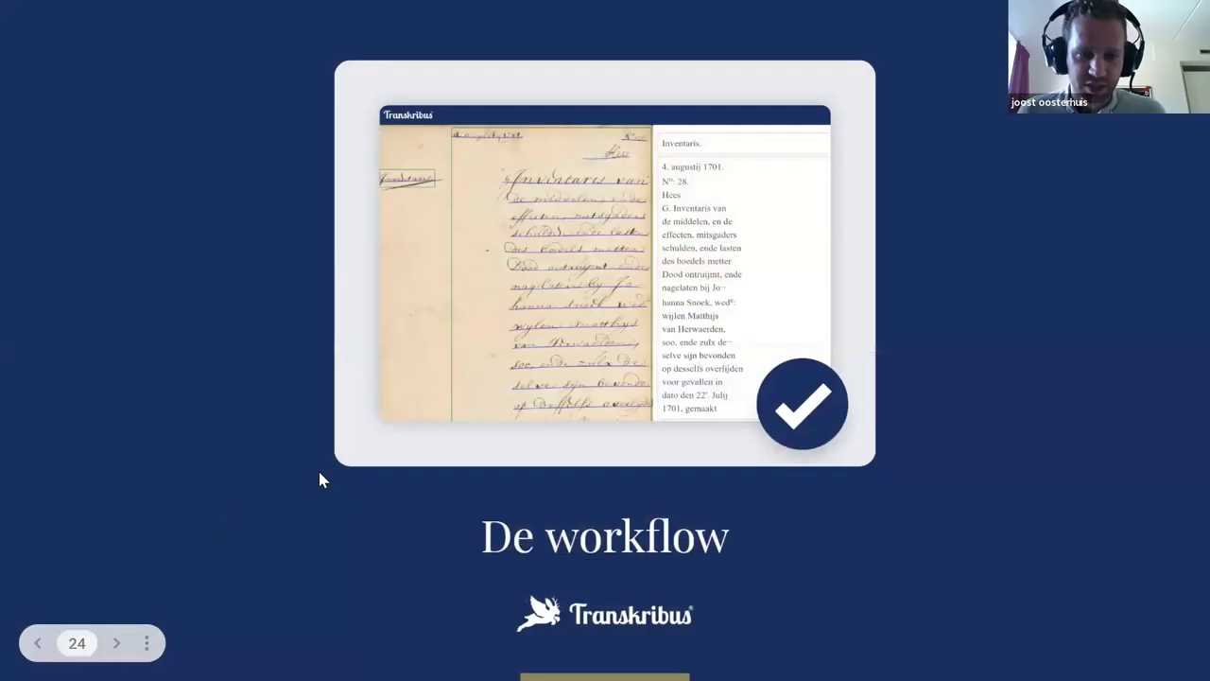
{"action": "key", "text": "Escape"}
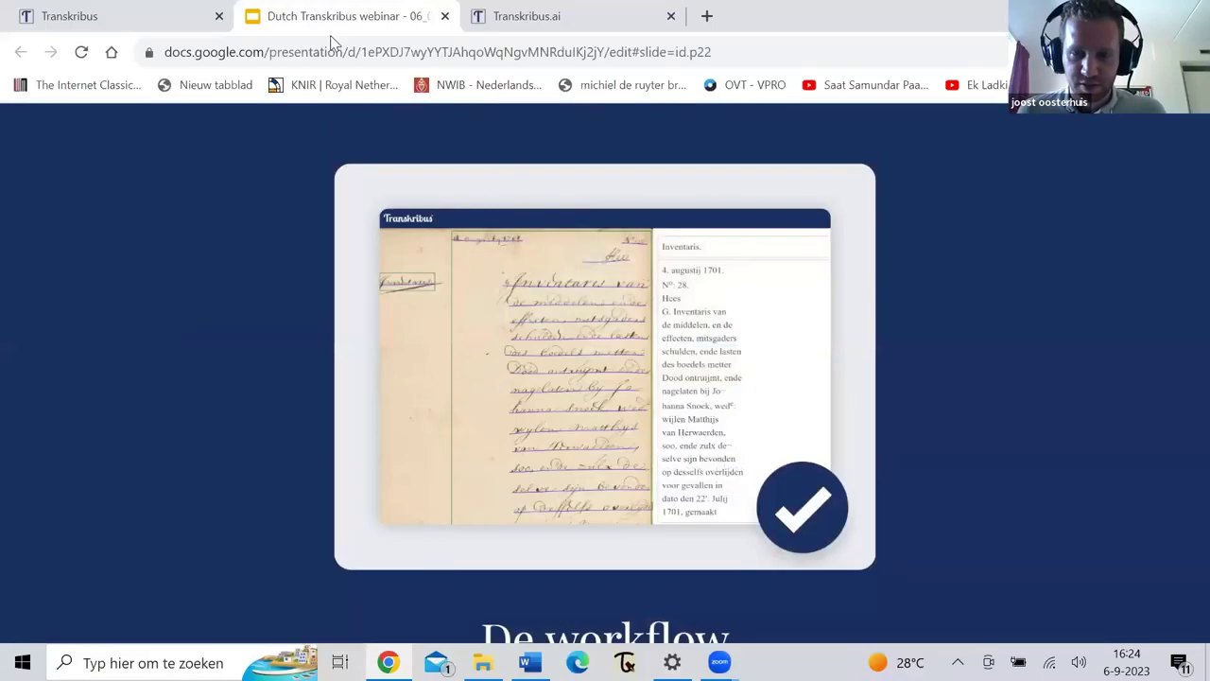
Step: Return to the Transkribus home page to view the recent documents and collections, and switch to the Transkribus.ai page
{"action": "left_click", "coordinate": [90, 16]}
{"action": "scroll", "coordinate": [467, 217], "scroll_direction": "up", "scroll_amount": 1}
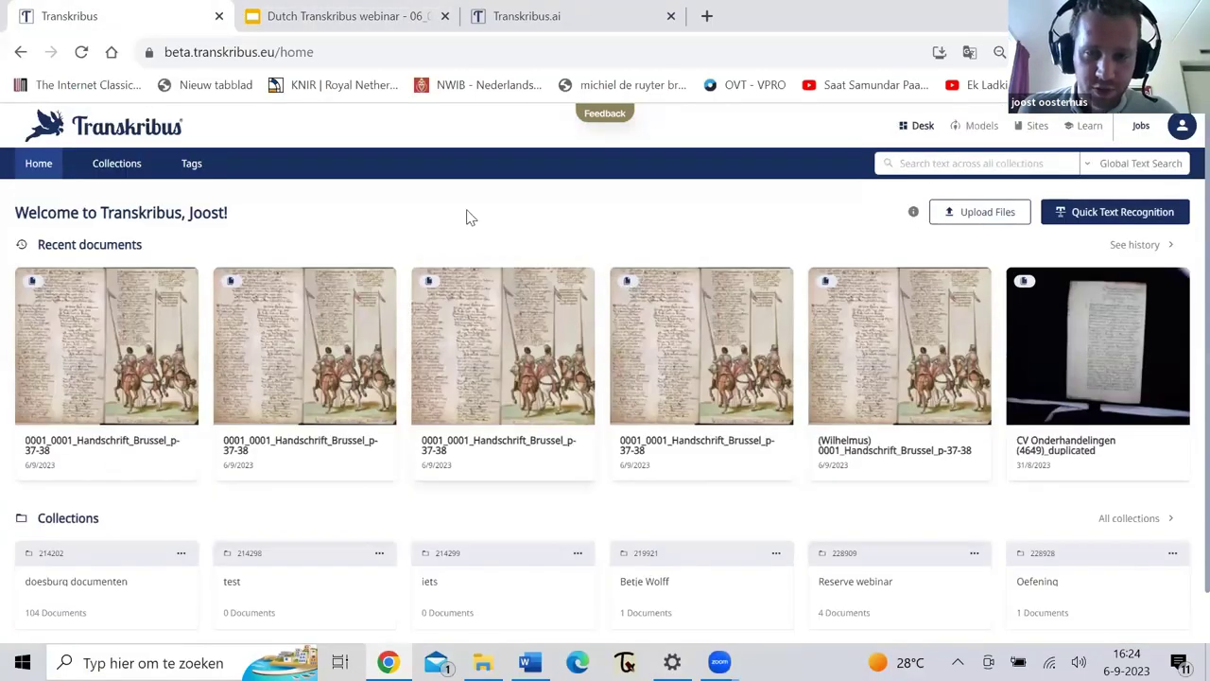
{"action": "scroll", "coordinate": [440, 311], "scroll_direction": "down", "scroll_amount": 1}
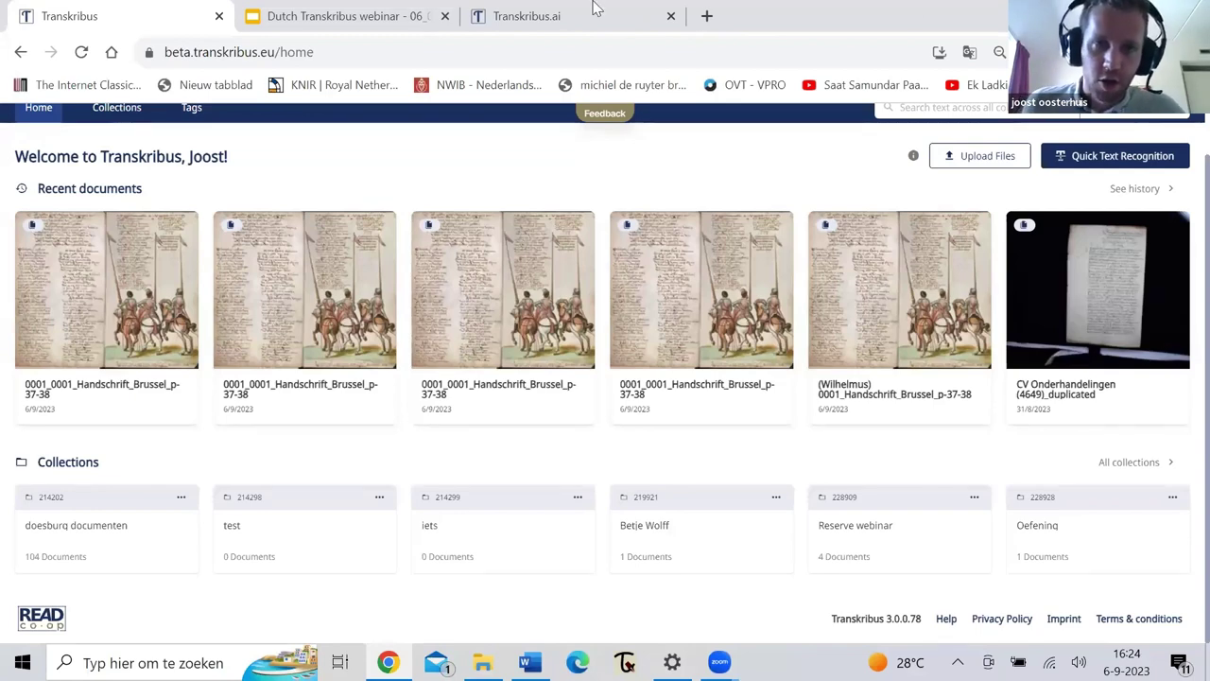
{"action": "key", "text": "ctrl+3"}
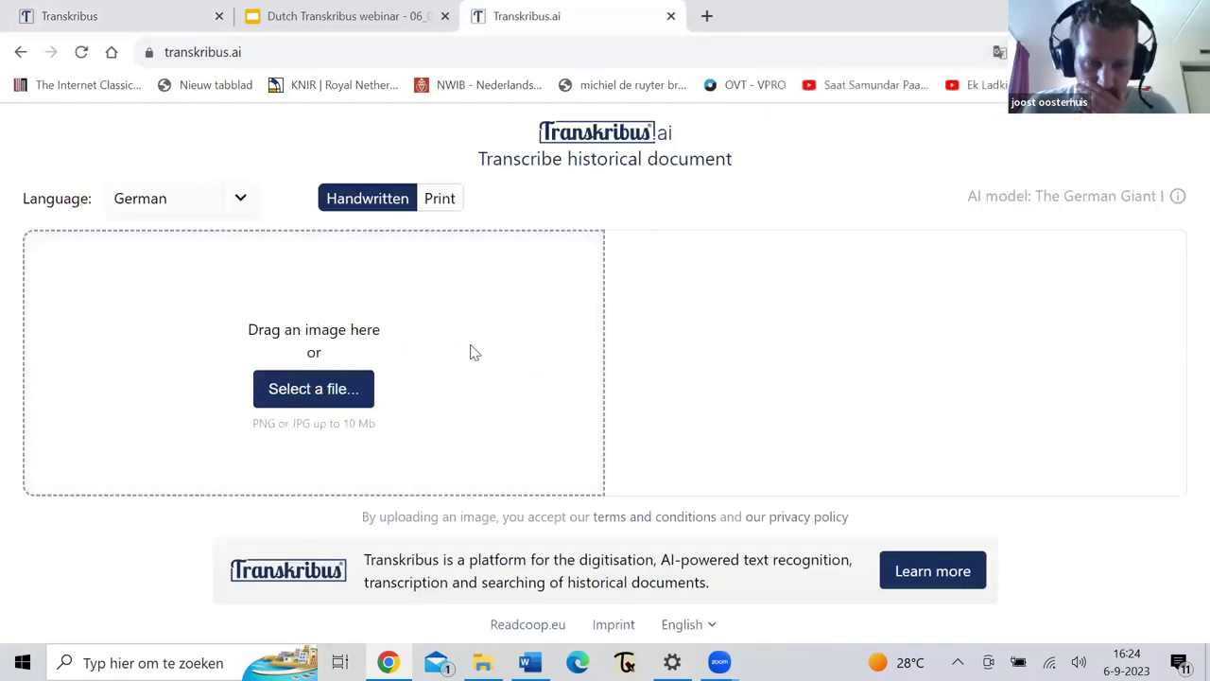
Step: Upload 0001_0001_Handschrift_Brussel_p-37-38.jpg to Transkribus.ai for transcription as a handwritten German document
{"action": "left_click", "coordinate": [518, 329]}
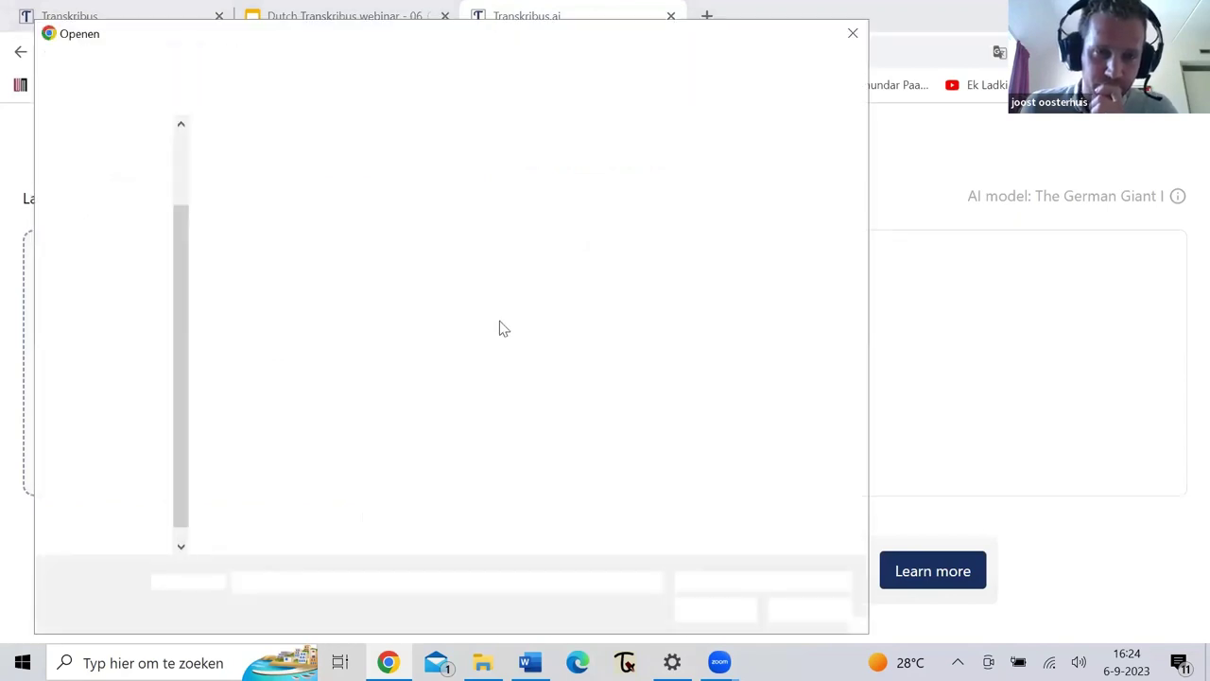
{"action": "left_click", "coordinate": [269, 197]}
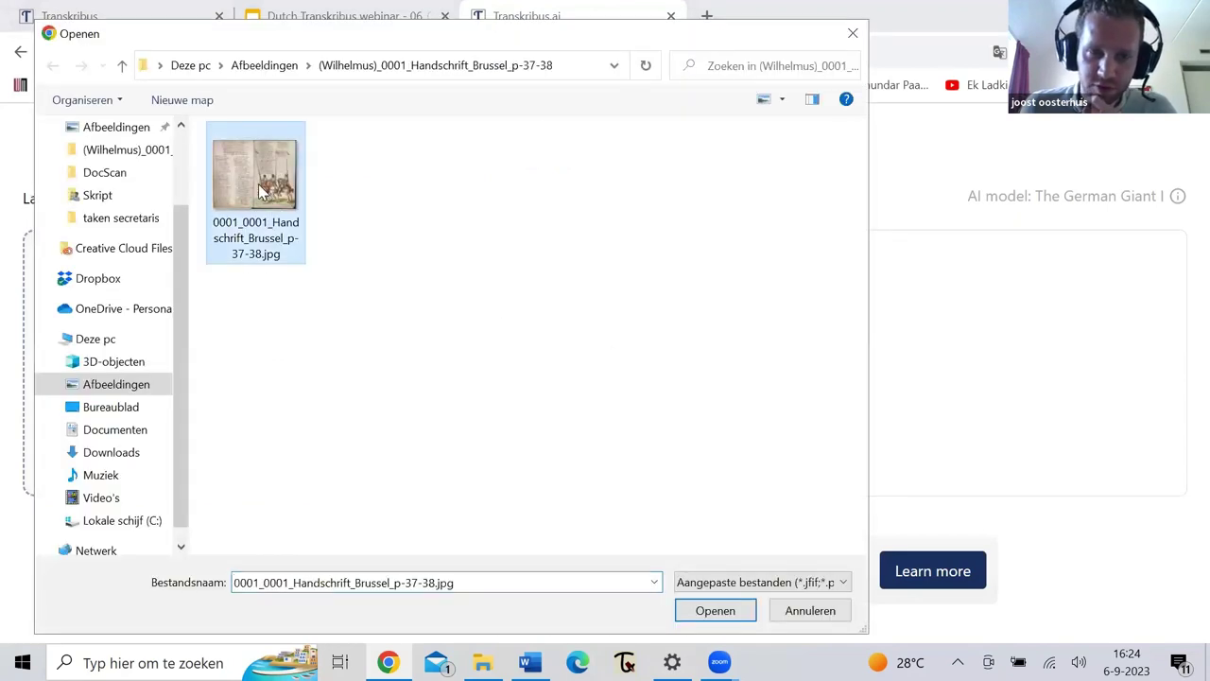
{"action": "double_click", "coordinate": [269, 197]}
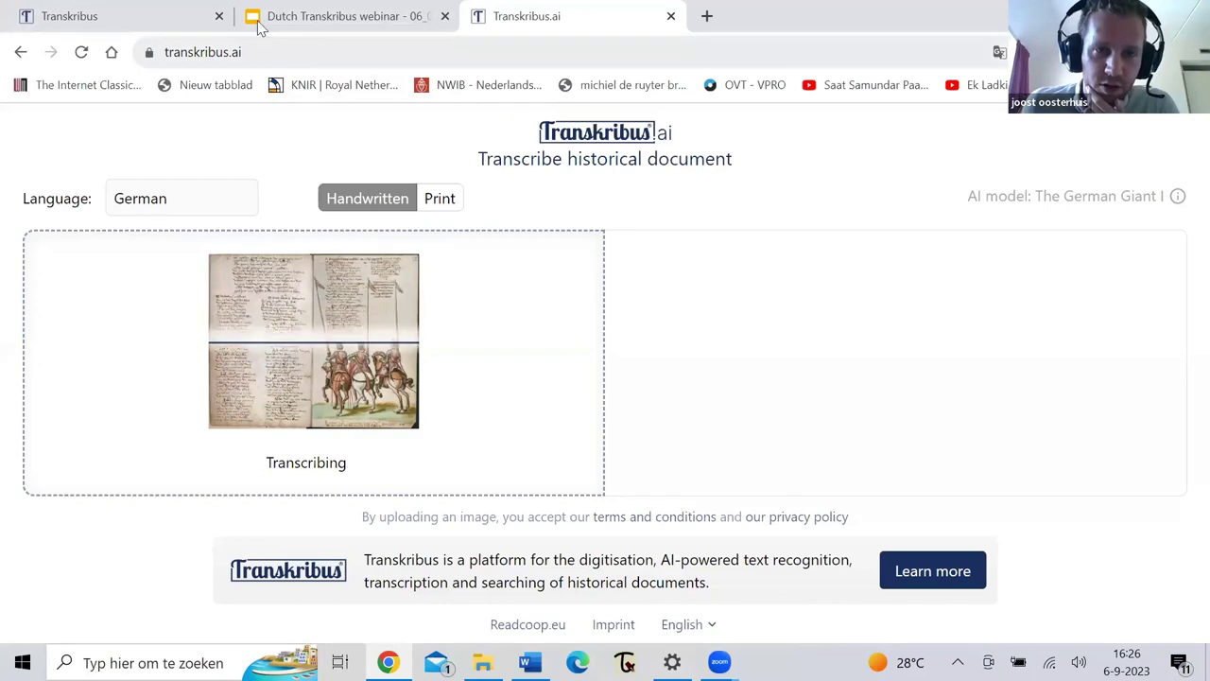
Step: Switch back to the Transkribus Desk and create a new collection named Webinar
{"action": "left_click", "coordinate": [152, 12]}
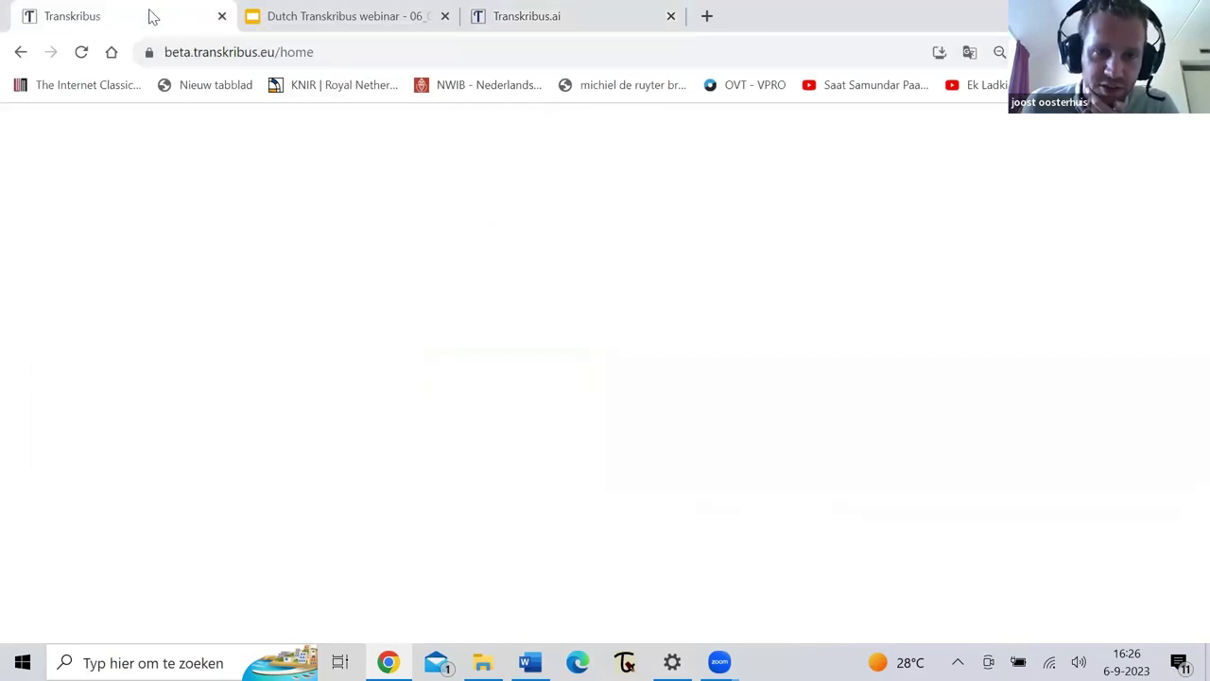
{"action": "scroll", "coordinate": [283, 295], "scroll_direction": "up", "scroll_amount": 2}
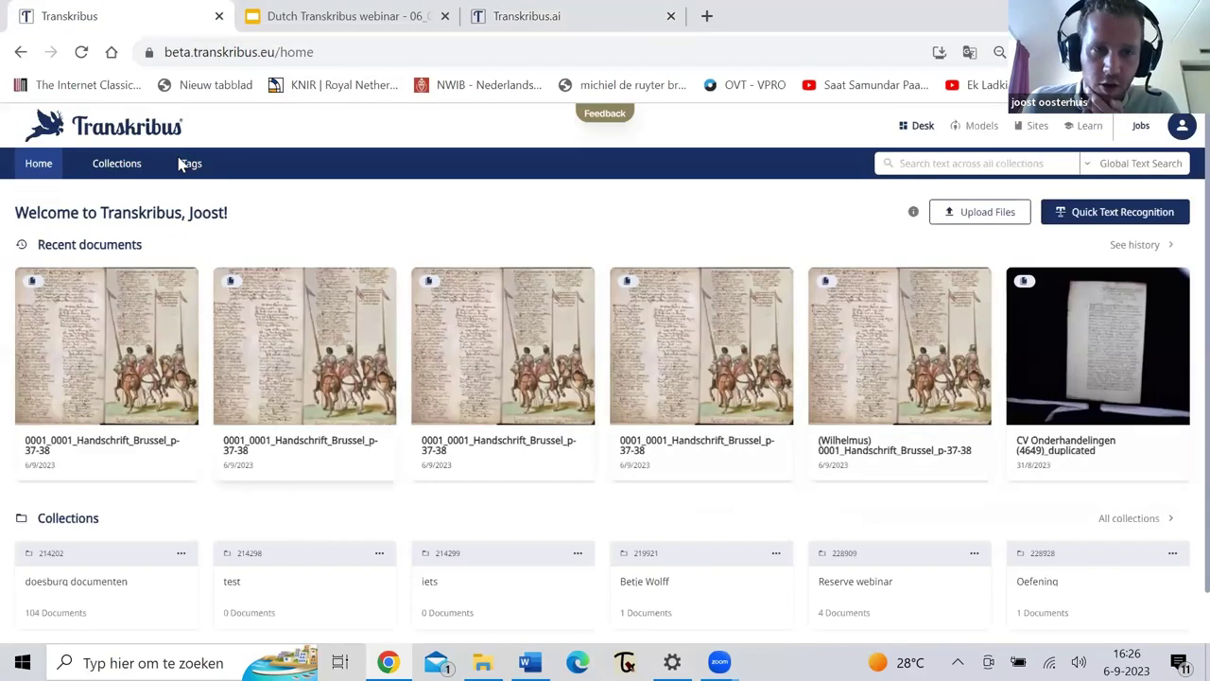
{"action": "left_click", "coordinate": [116, 162]}
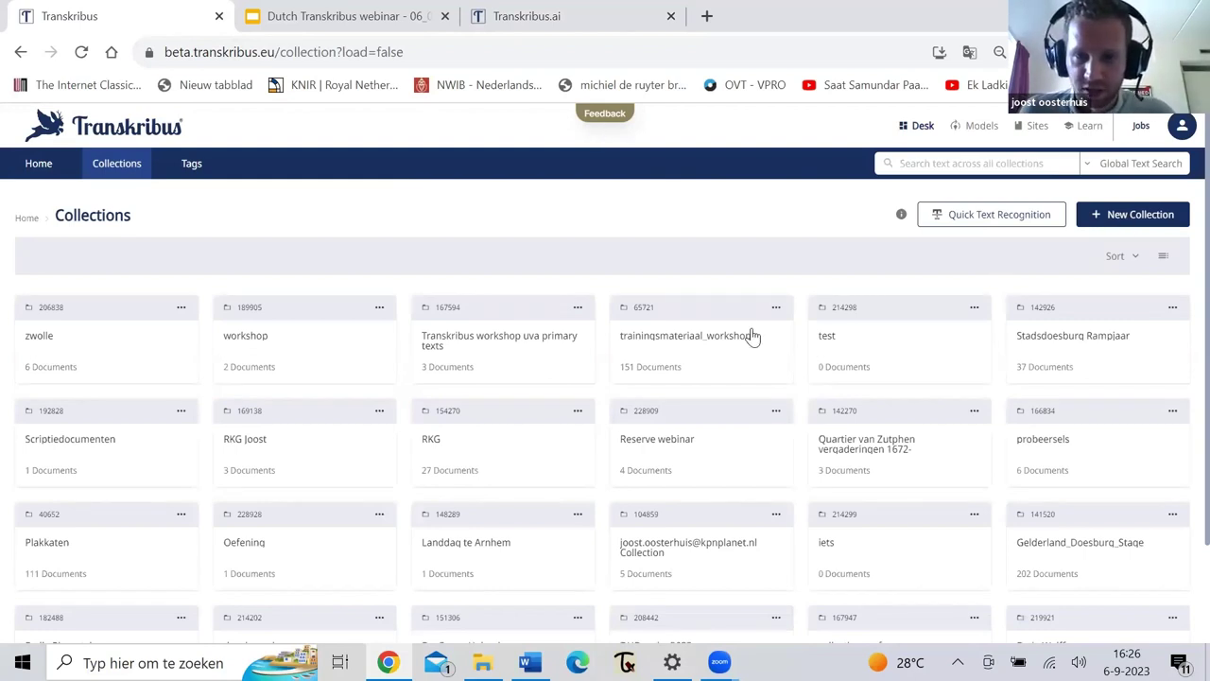
{"action": "left_click", "coordinate": [1132, 214]}
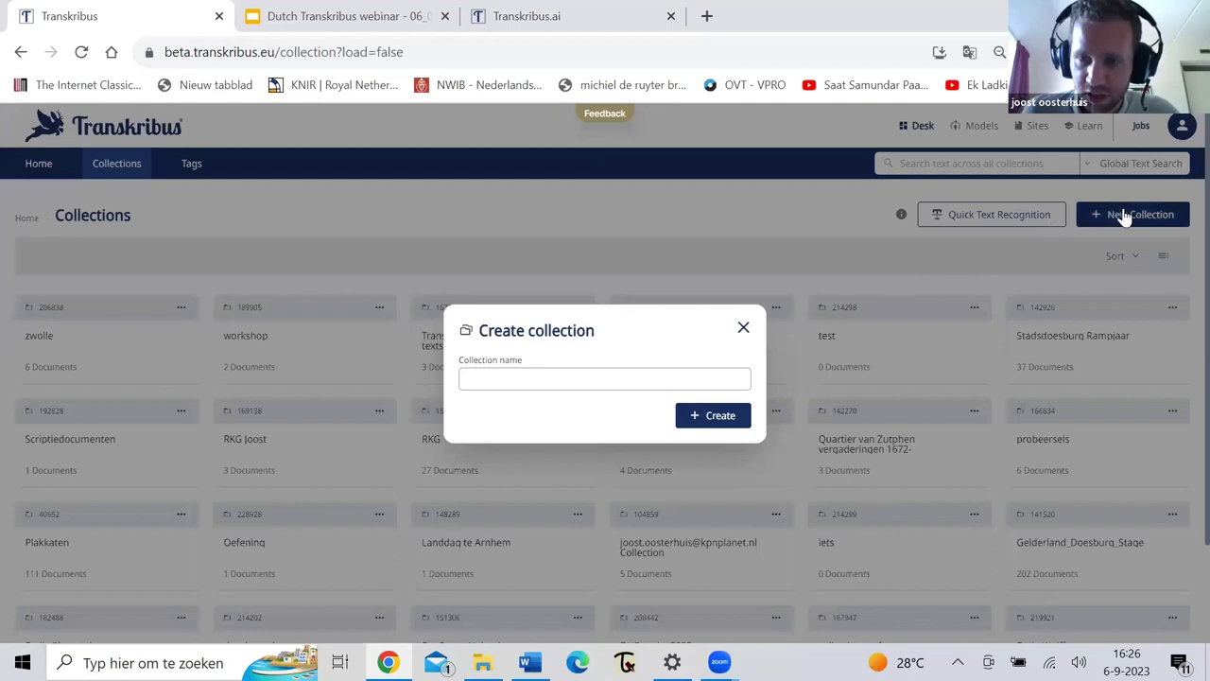
{"action": "left_click", "coordinate": [608, 352]}
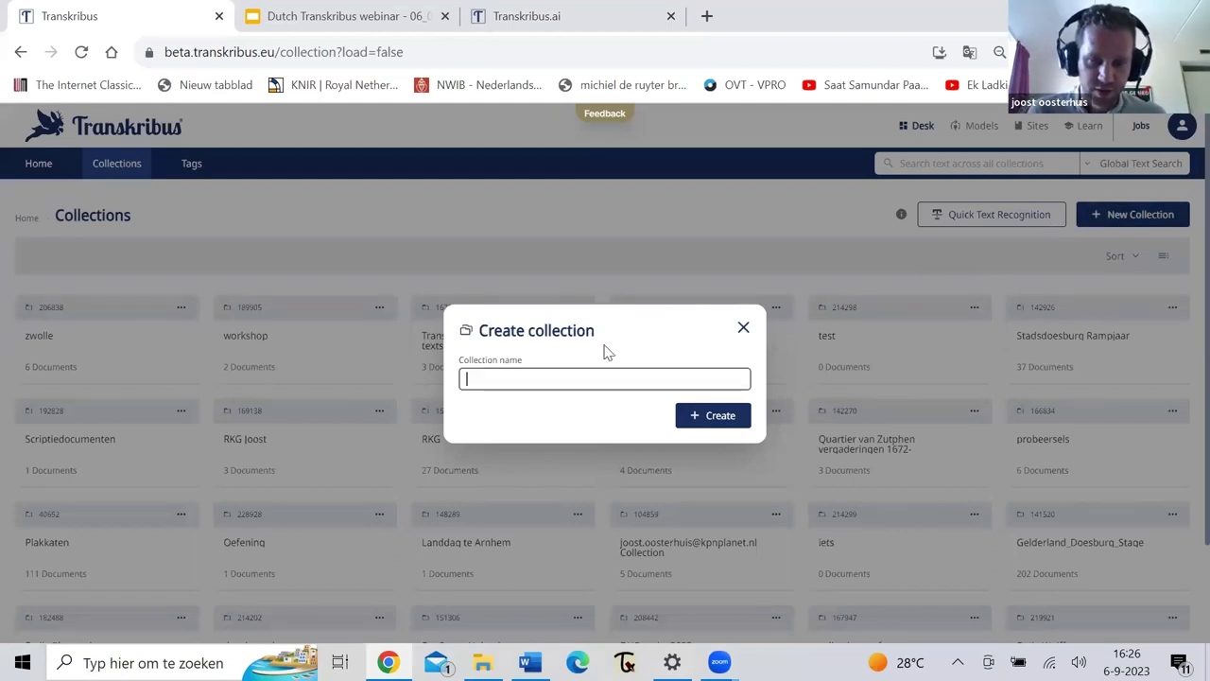
{"action": "type", "text": "W"}
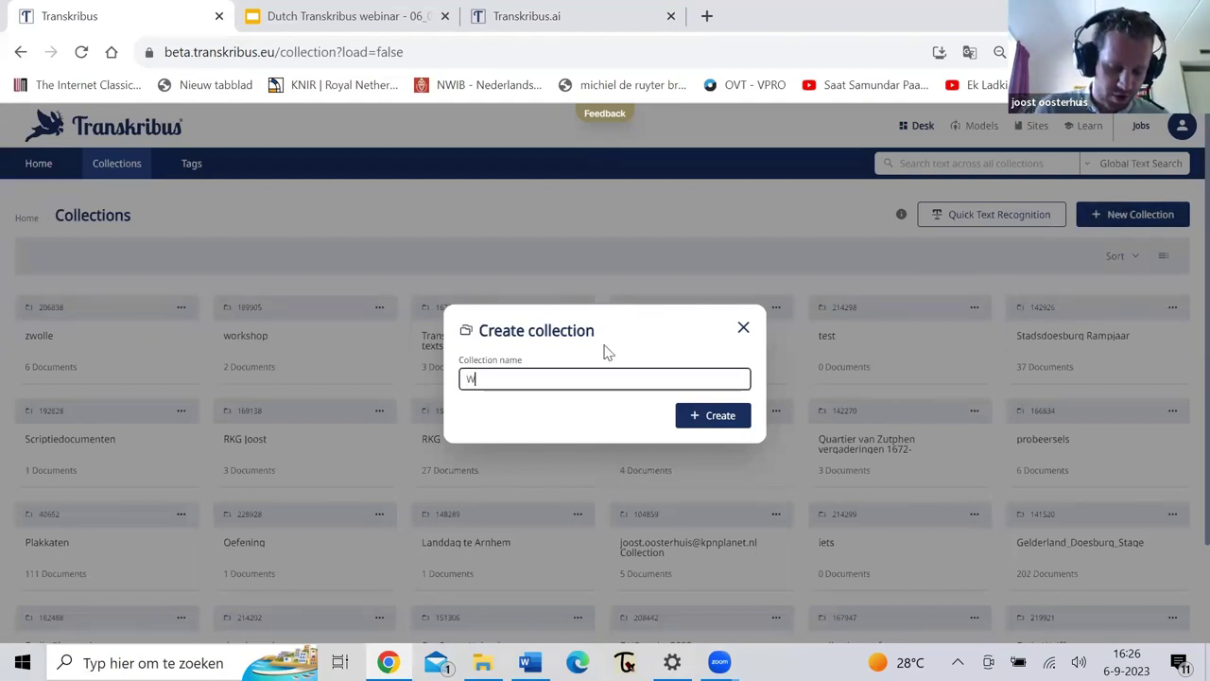
{"action": "type", "text": "ebinar"}
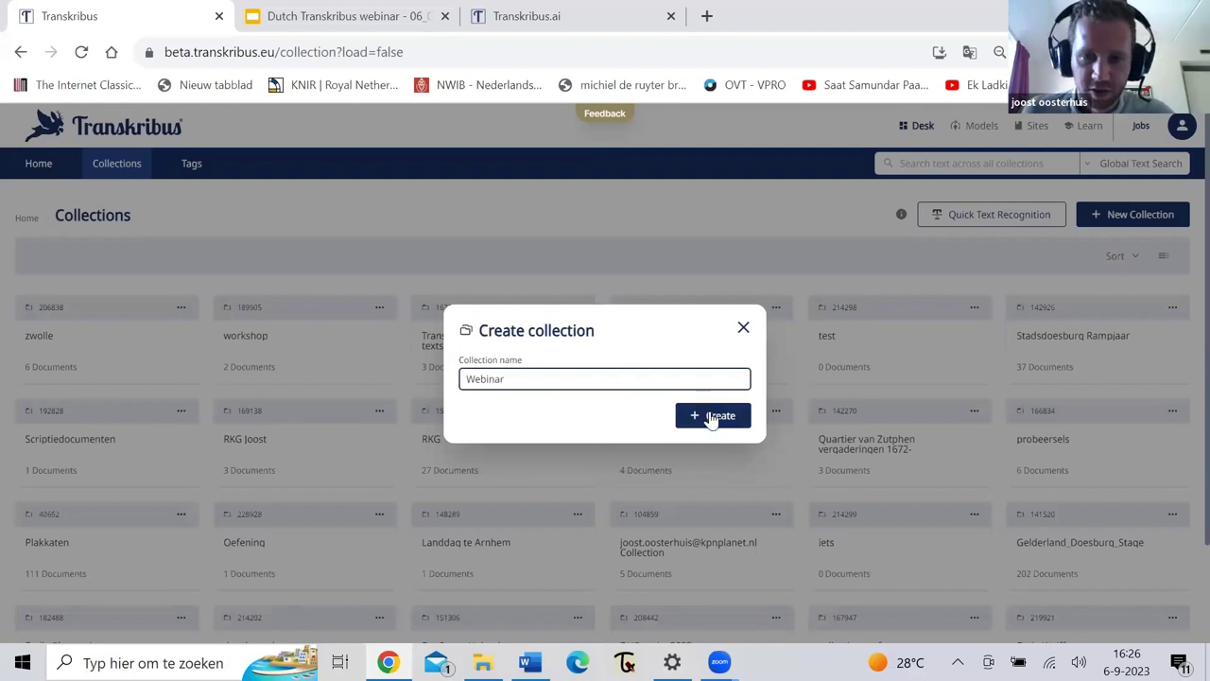
{"action": "left_click", "coordinate": [712, 418]}
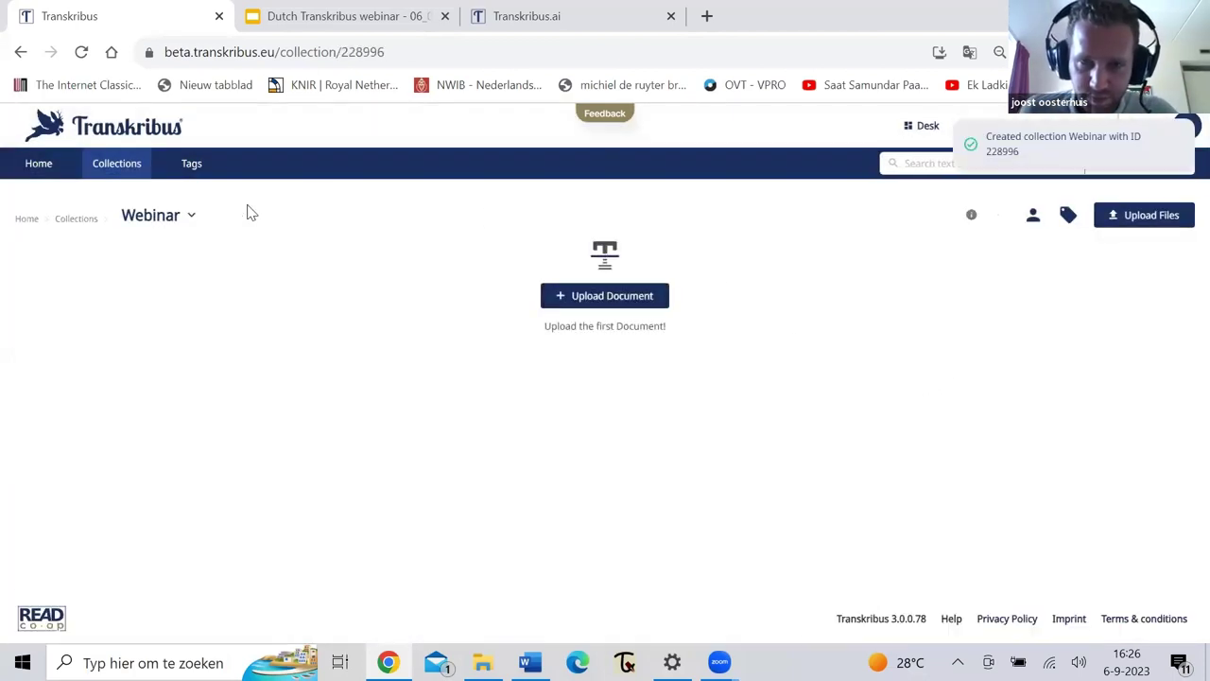
Step: Show the Webinar collection's user management with its e-mail search for adding users and the available roles, and close it
{"action": "left_click", "coordinate": [1034, 223]}
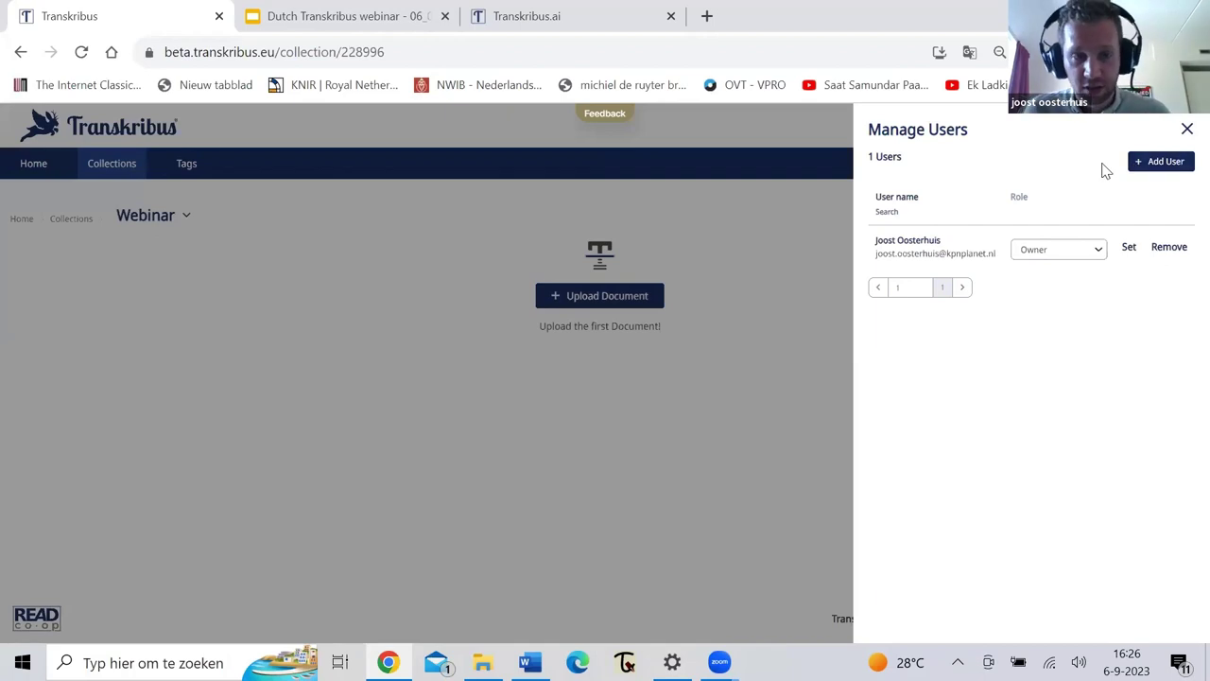
{"action": "left_click", "coordinate": [1173, 163]}
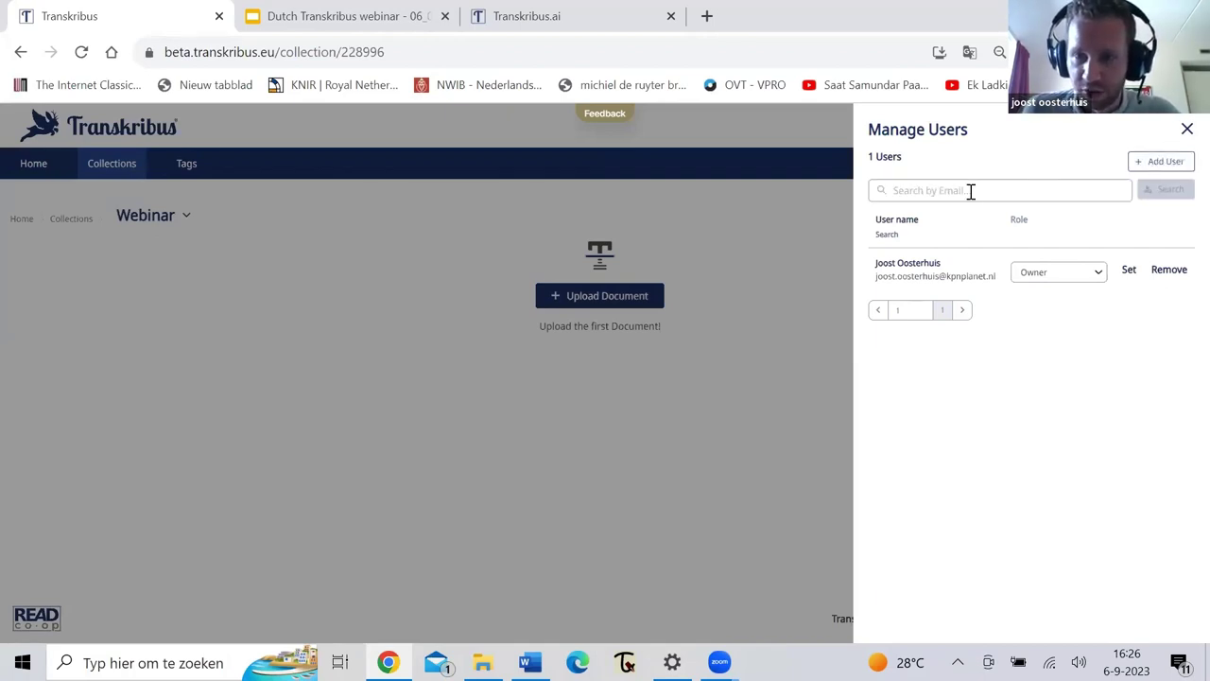
{"action": "left_click", "coordinate": [970, 190]}
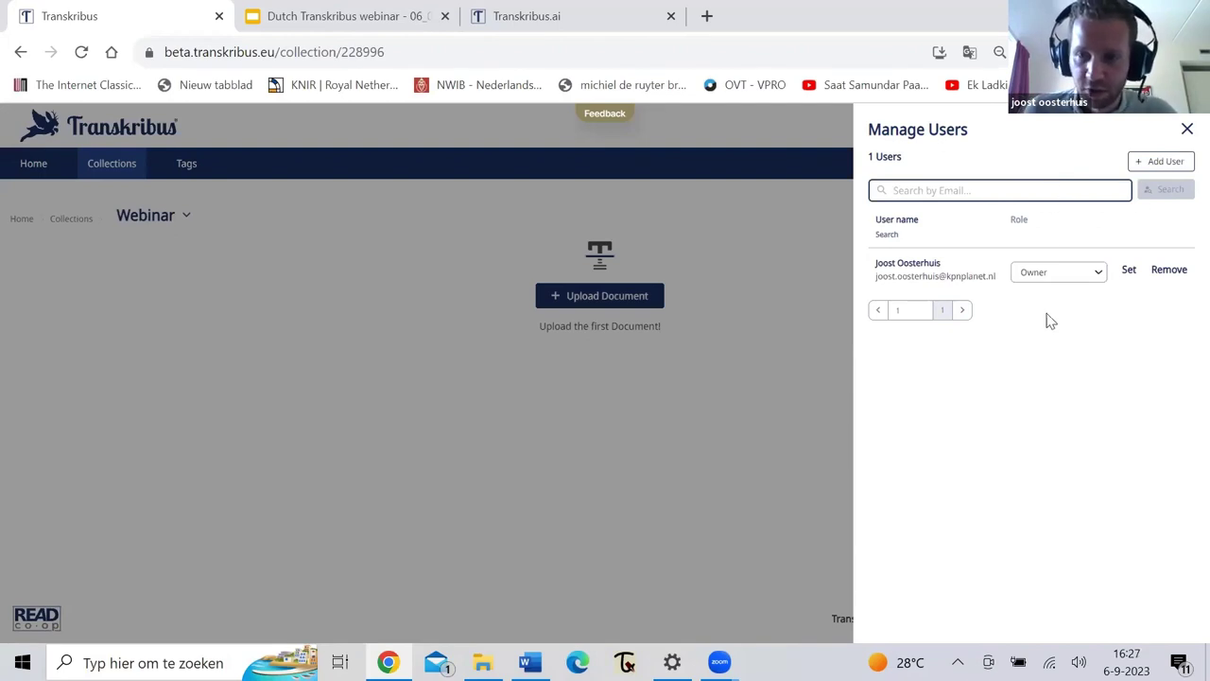
{"action": "left_click", "coordinate": [1087, 274]}
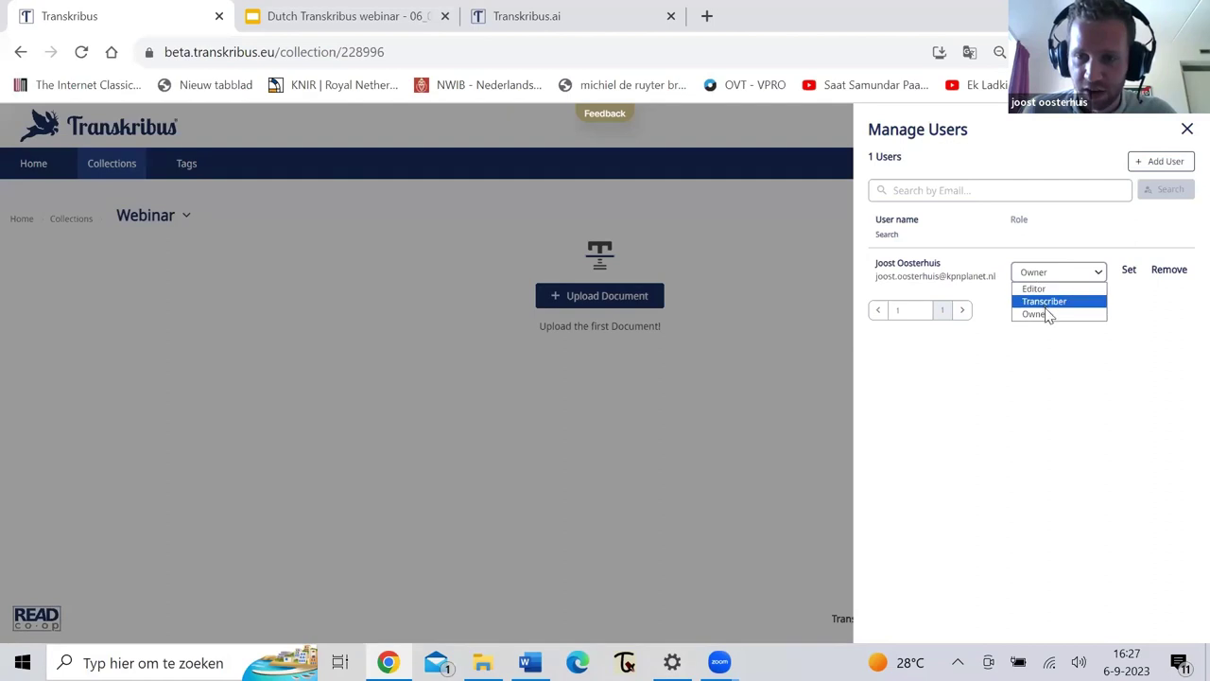
{"action": "left_click", "coordinate": [1186, 132]}
{"action": "left_click", "coordinate": [705, 366]}
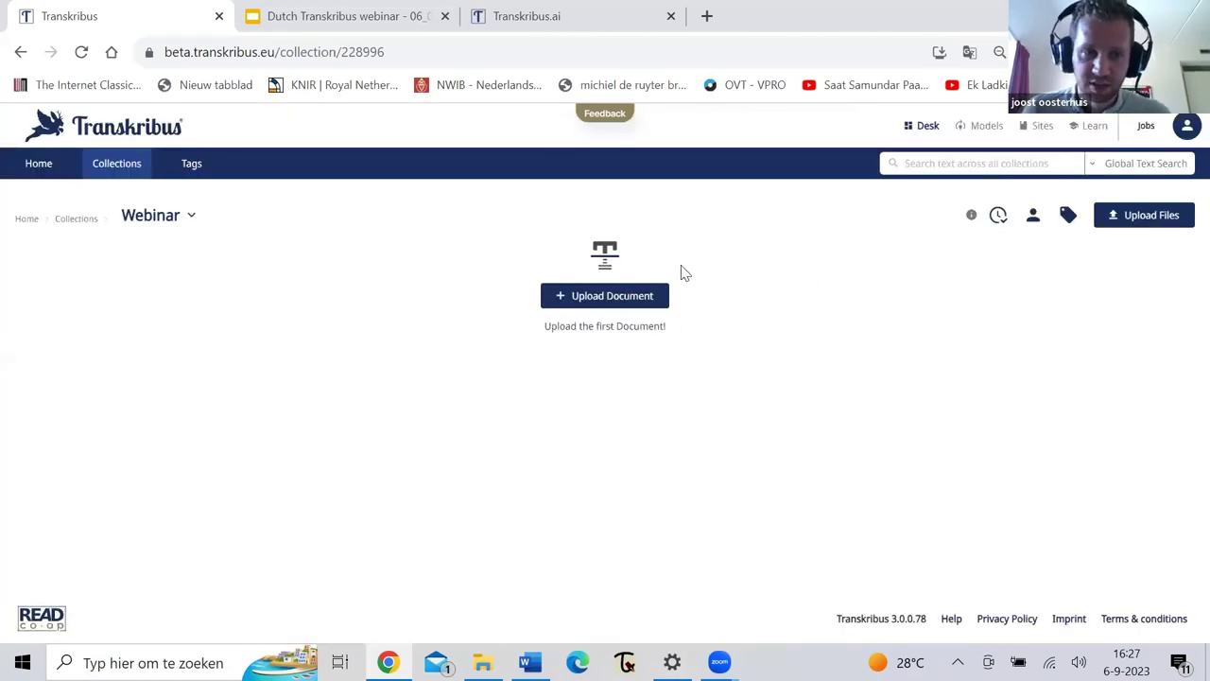
Step: Upload the image 0001_0001_Handschrift_Brussel_p-37-38 as the first document of the Webinar collection
{"action": "left_click", "coordinate": [611, 301]}
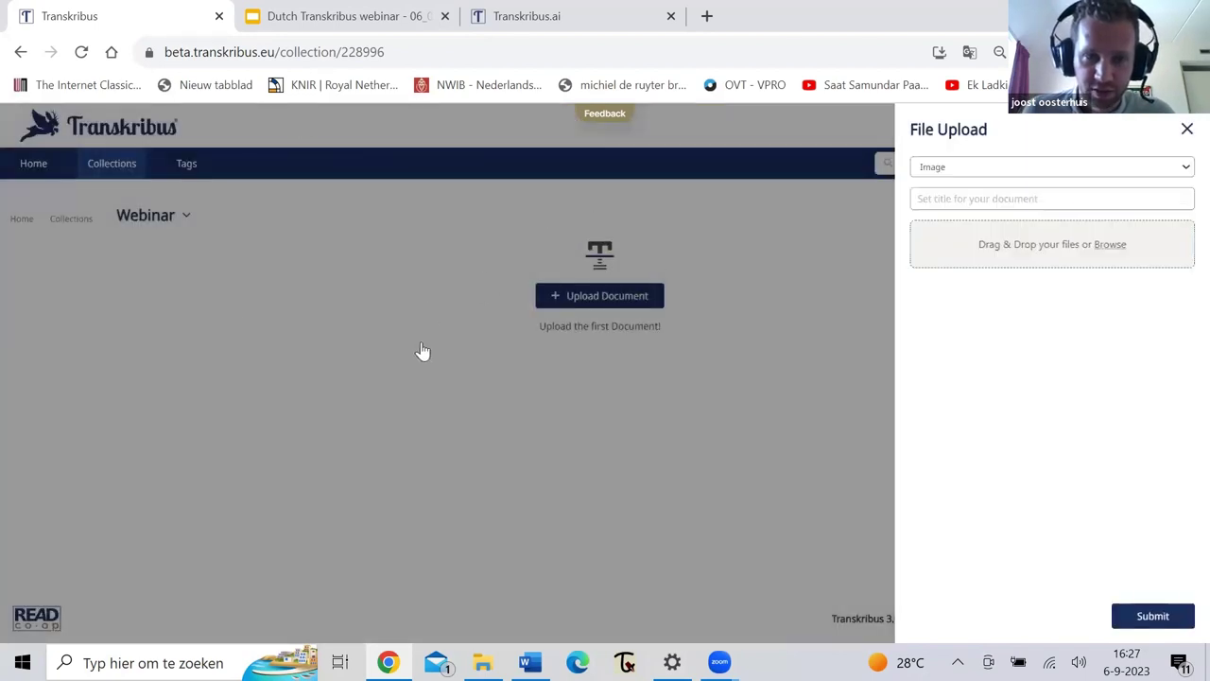
{"action": "left_click", "coordinate": [1110, 245]}
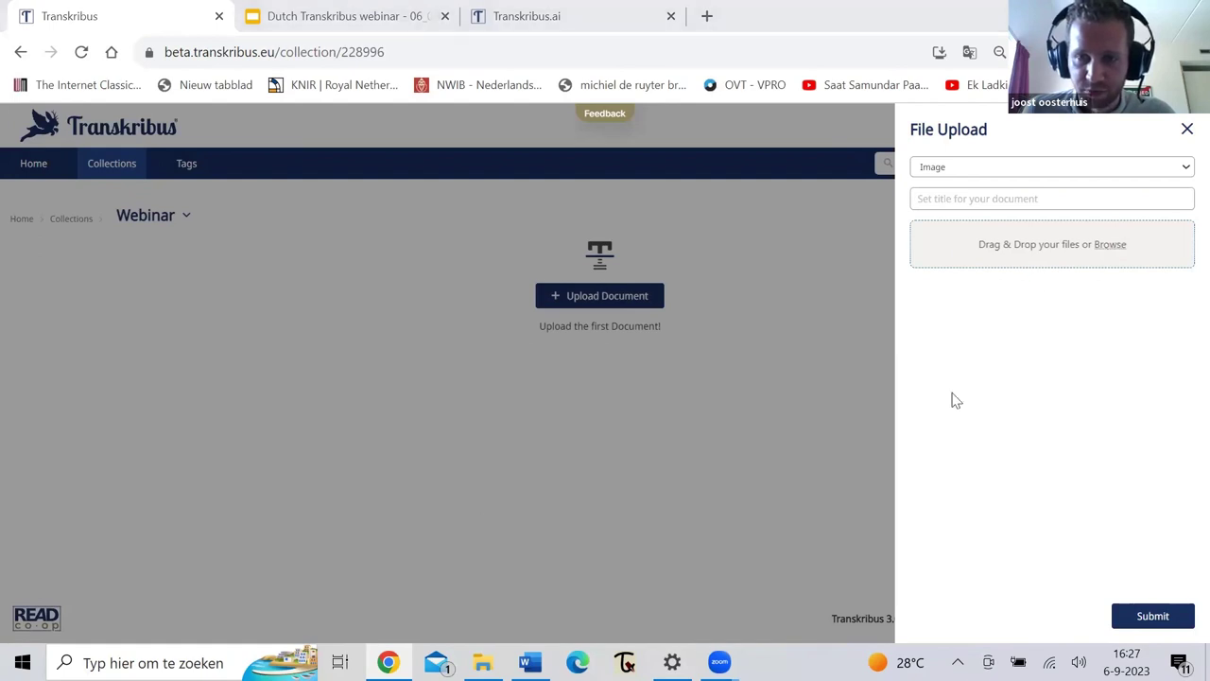
{"action": "left_click", "coordinate": [248, 185]}
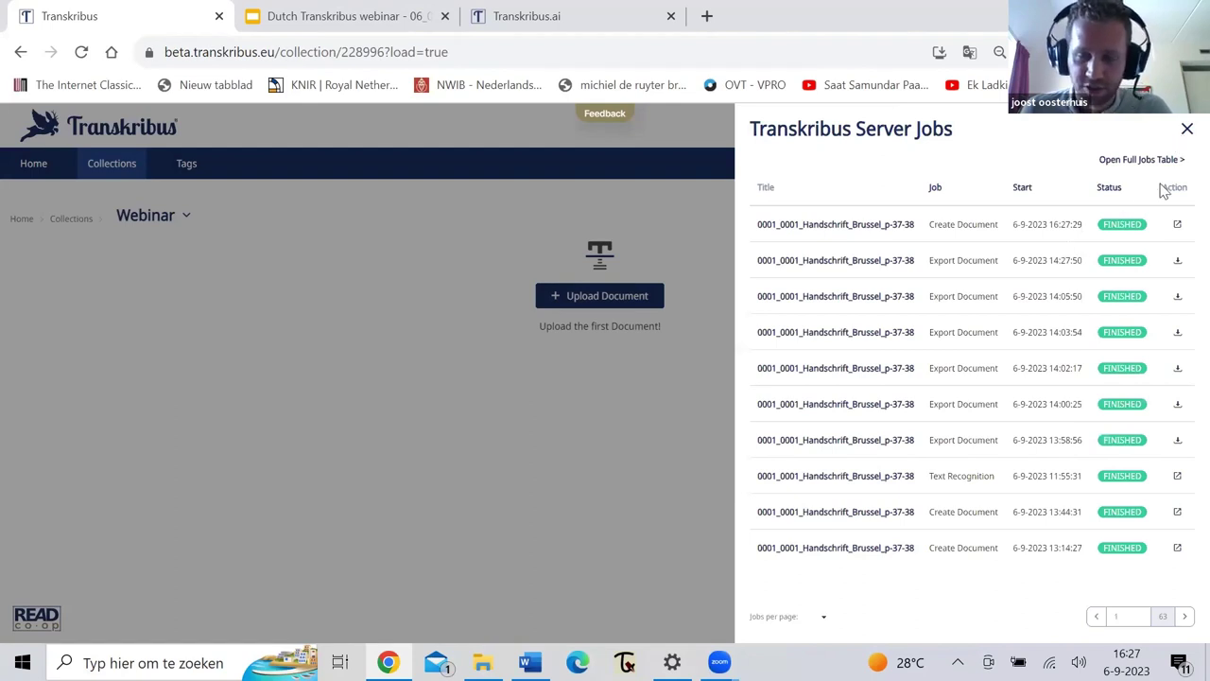
Step: Check the status of the document's creation job in the server jobs list and return to the collection
{"action": "left_click", "coordinate": [1185, 131]}
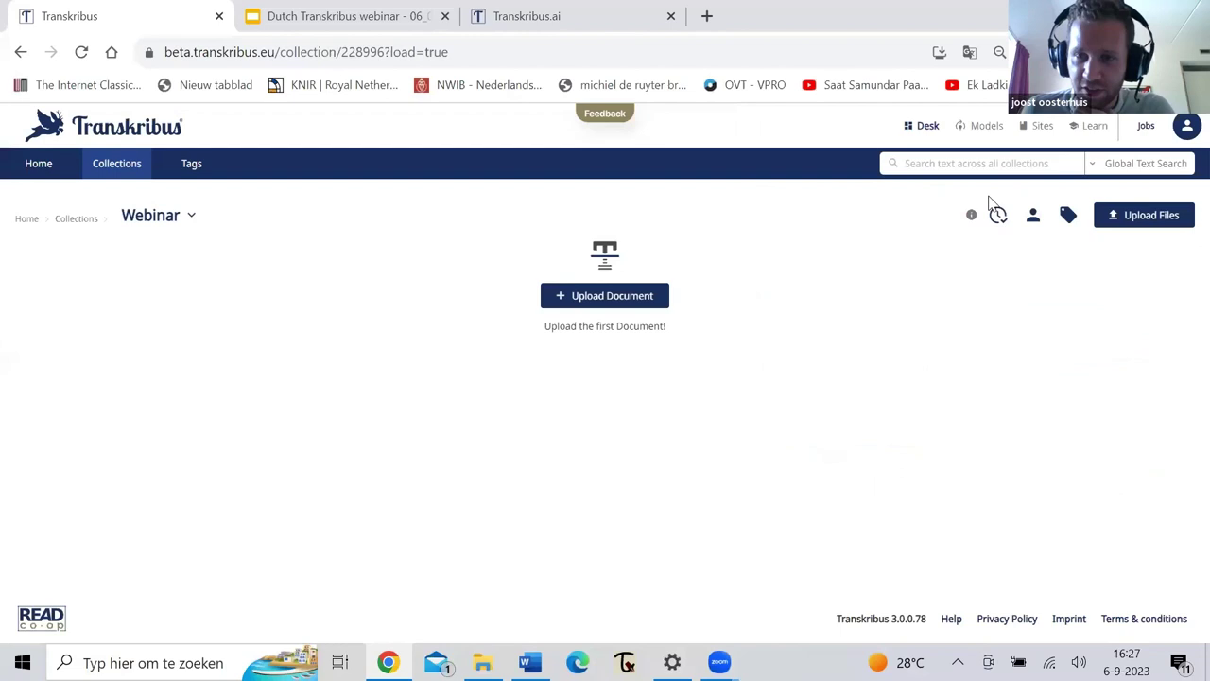
{"action": "left_click", "coordinate": [1146, 125]}
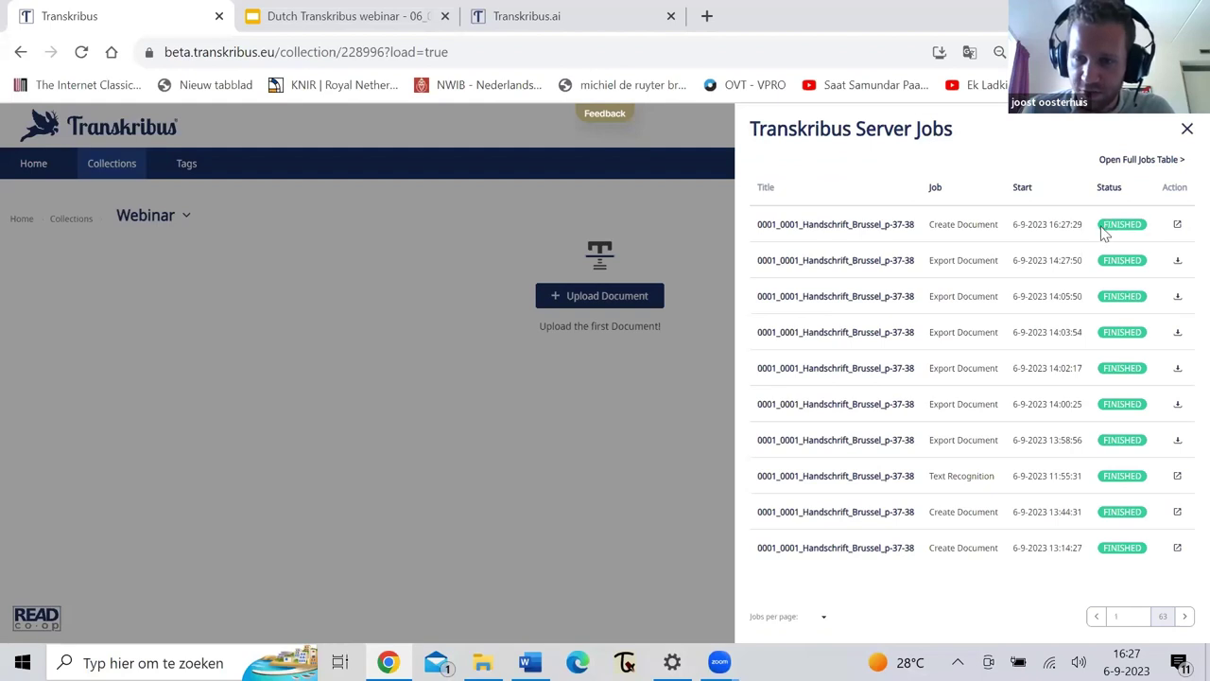
{"action": "left_click", "coordinate": [1186, 131]}
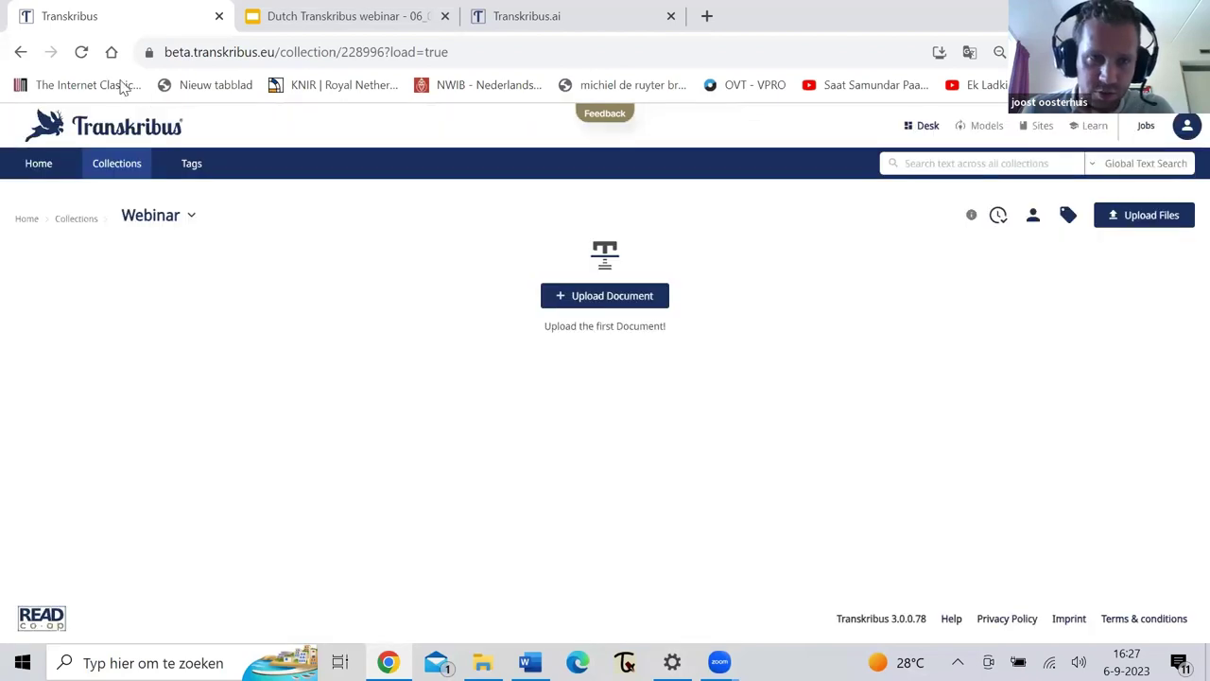
Step: Reload the Webinar collection, open the uploaded document, and open its selected page in the transcription editor
{"action": "left_click", "coordinate": [82, 56]}
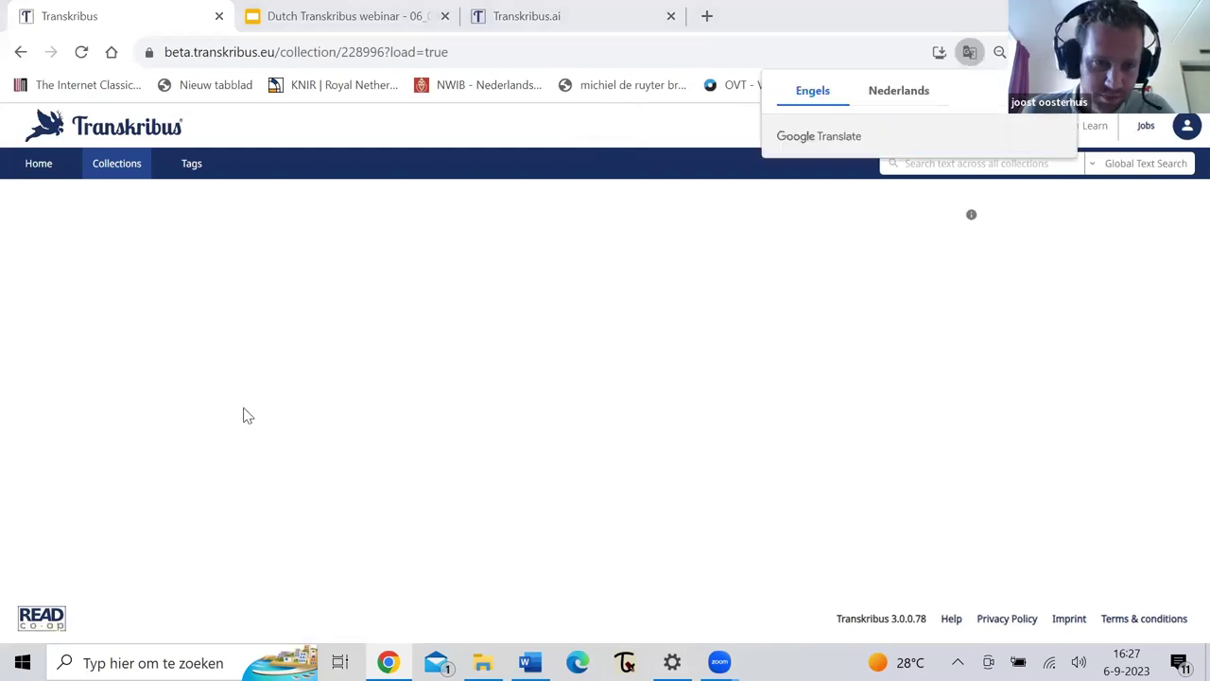
{"action": "left_click", "coordinate": [103, 450]}
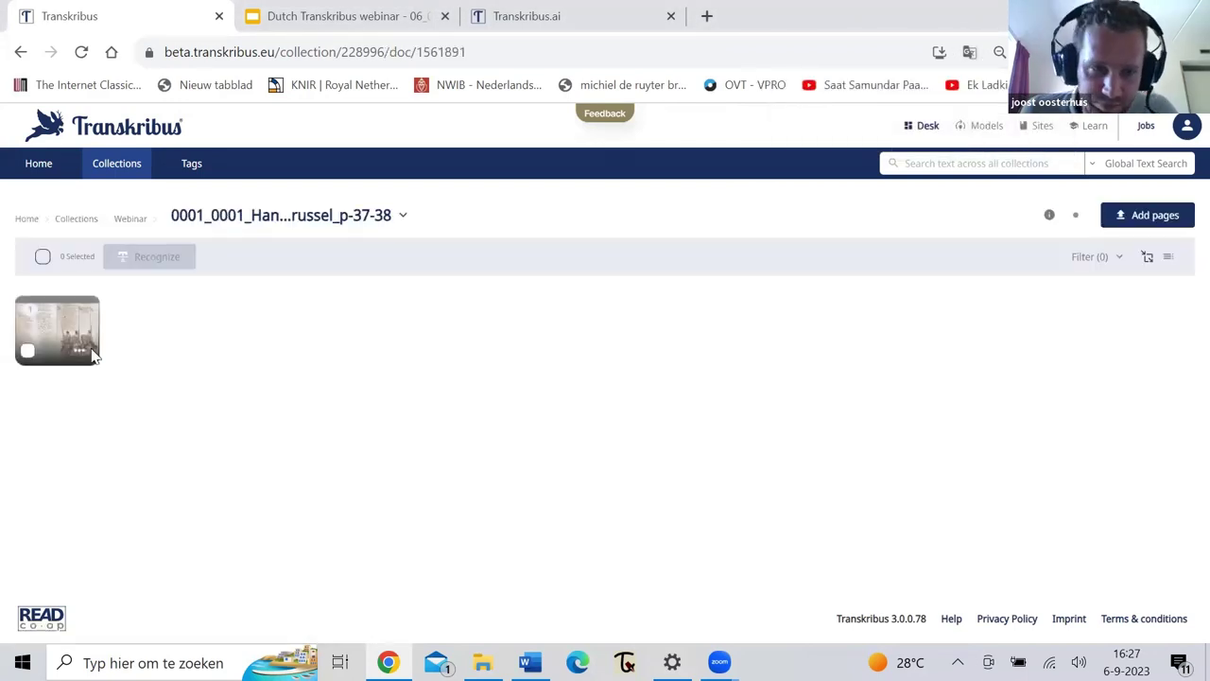
{"action": "left_click", "coordinate": [28, 352]}
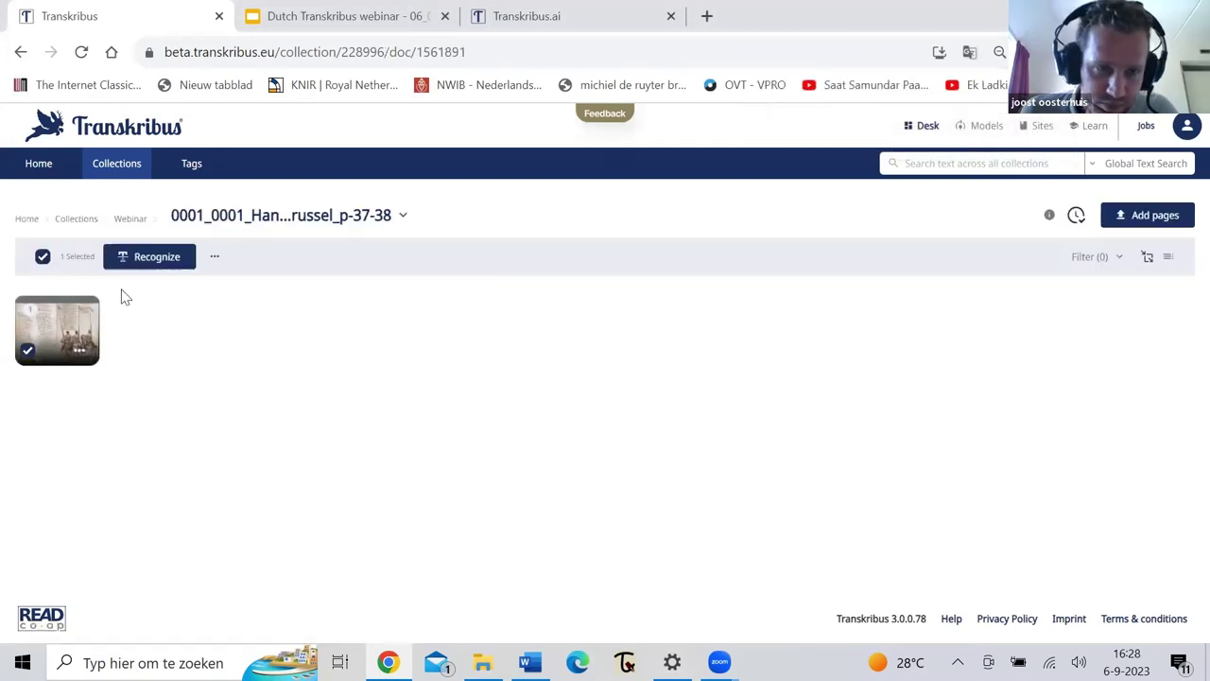
{"action": "left_click", "coordinate": [67, 334]}
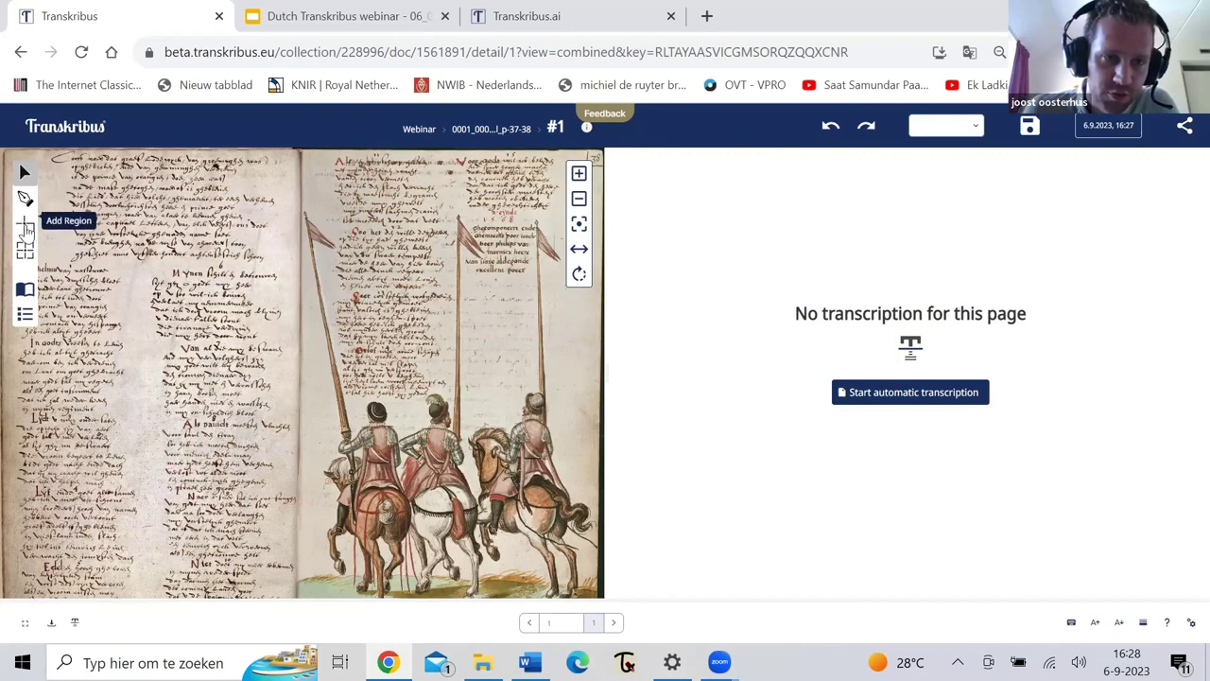
Step: Draw a text region around the introductory text block at the top of the manuscript's left-hand page
{"action": "left_click", "coordinate": [27, 229]}
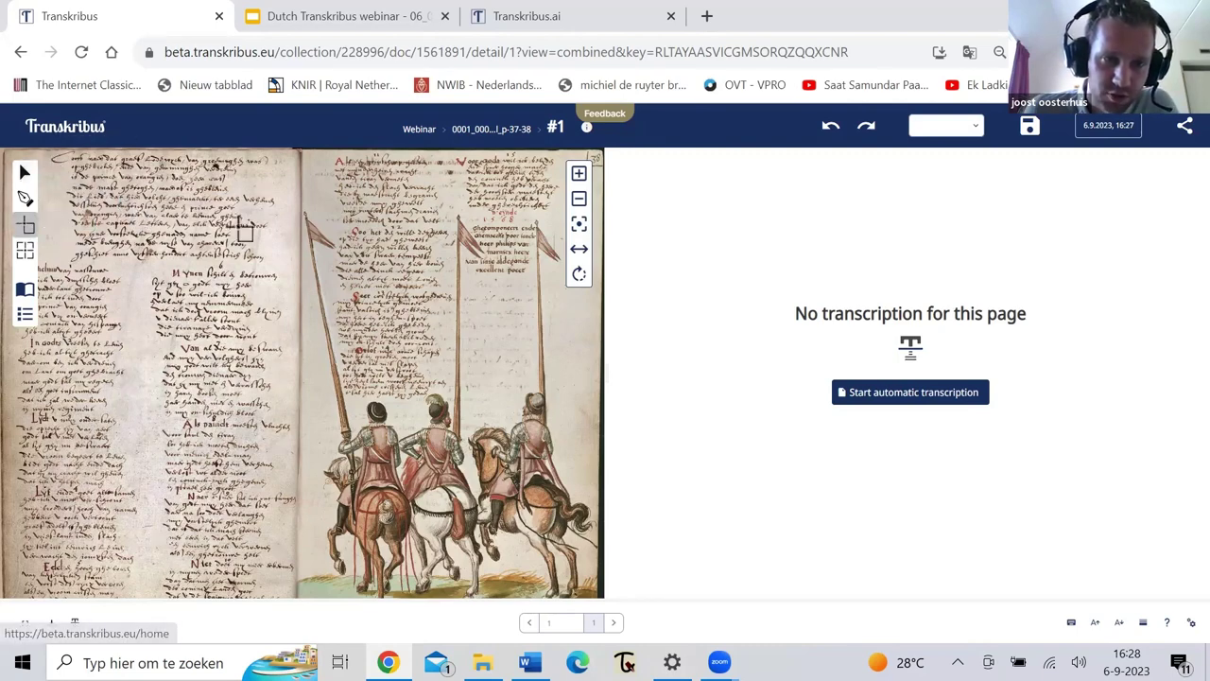
{"action": "scroll", "coordinate": [241, 229], "scroll_direction": "down", "scroll_amount": 3}
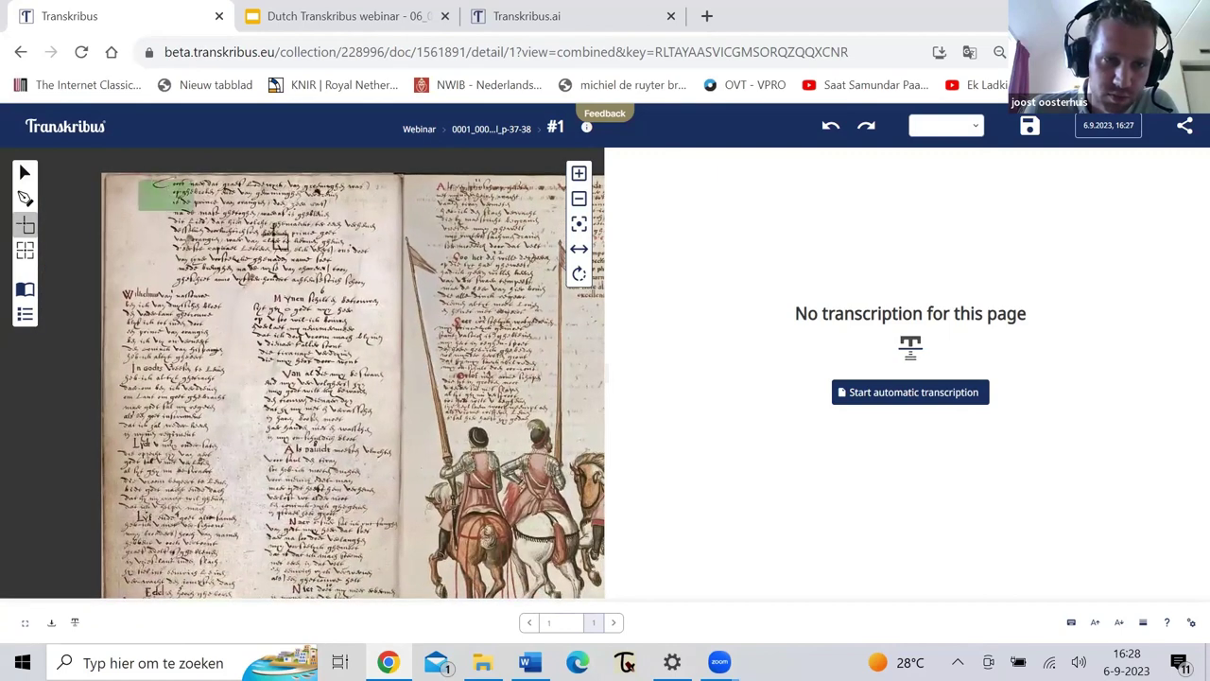
{"action": "left_click_drag", "start_coordinate": [274, 232], "coordinate": [388, 288]}
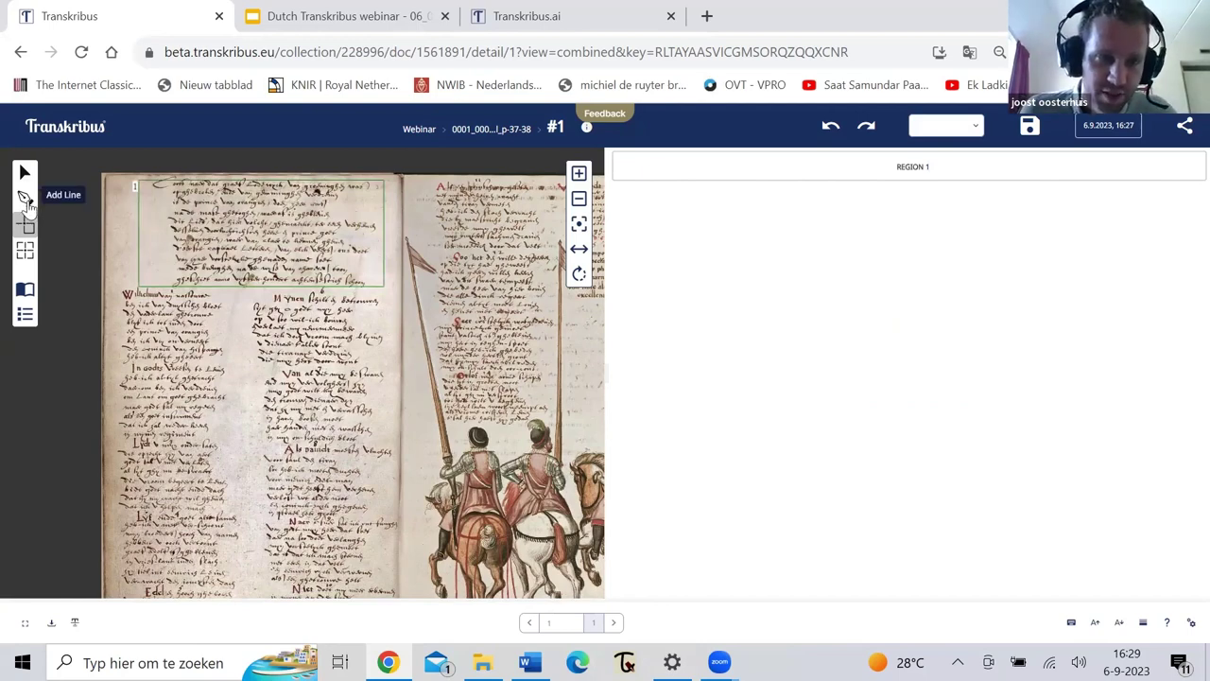
Step: Add a baseline under the first line of handwriting inside the new text region
{"action": "left_click", "coordinate": [25, 201]}
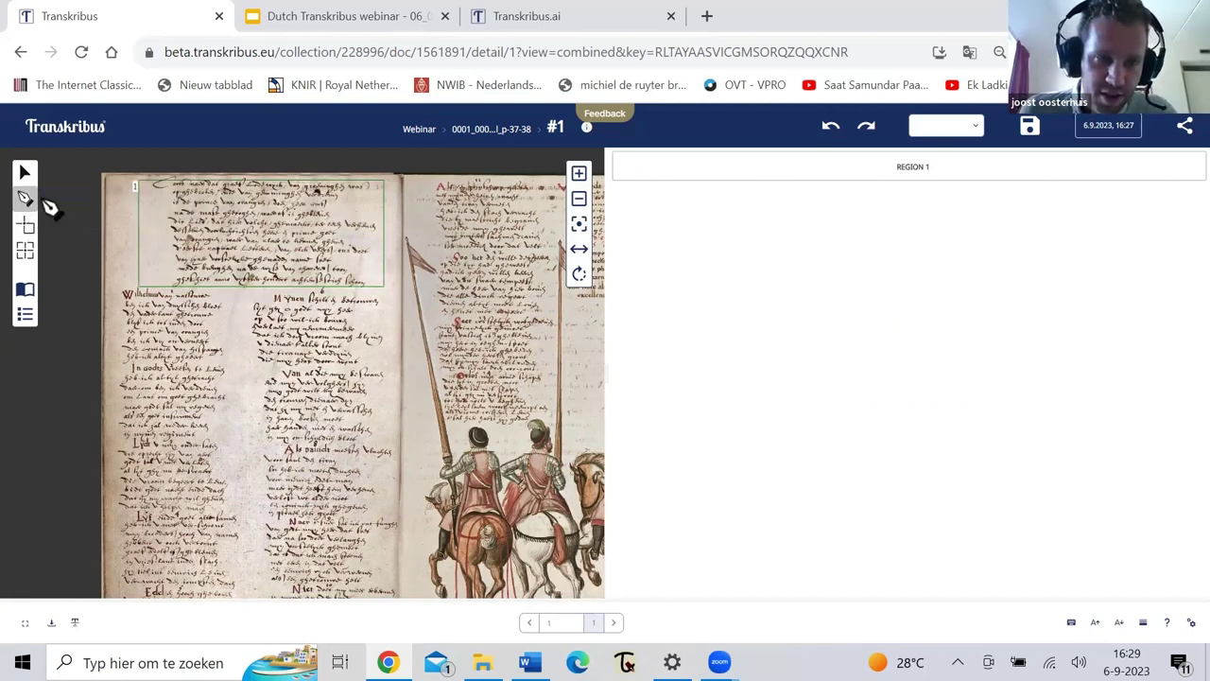
{"action": "left_click", "coordinate": [167, 187]}
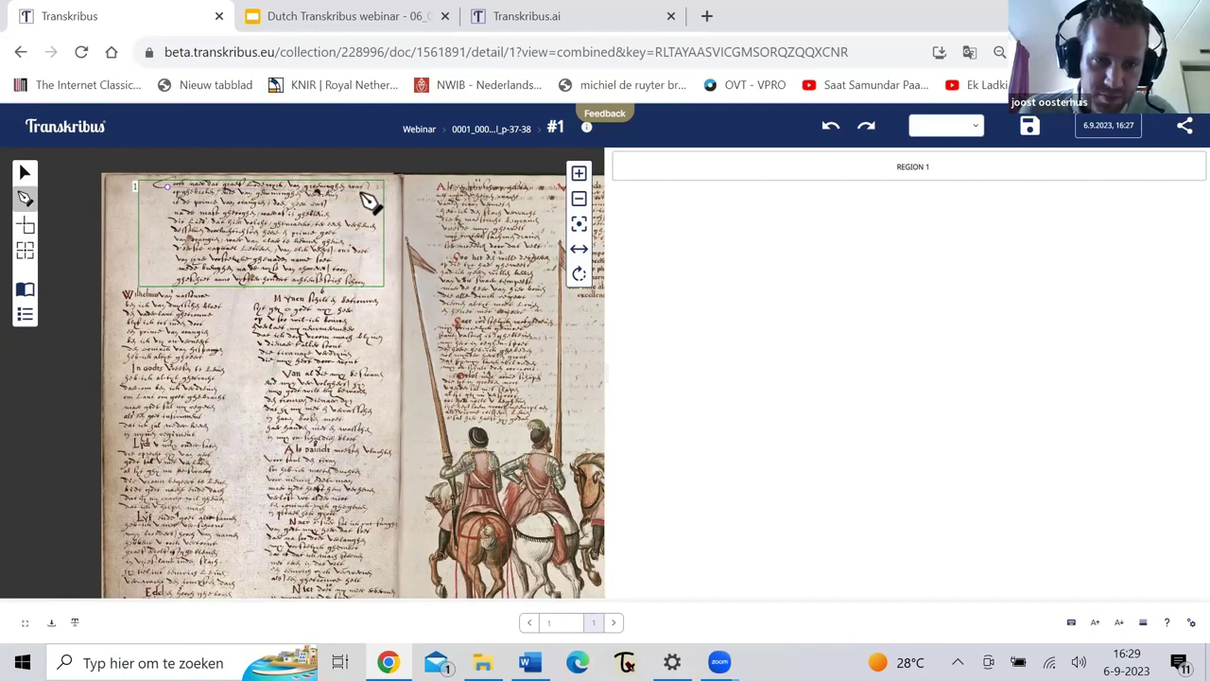
{"action": "double_click", "coordinate": [362, 190]}
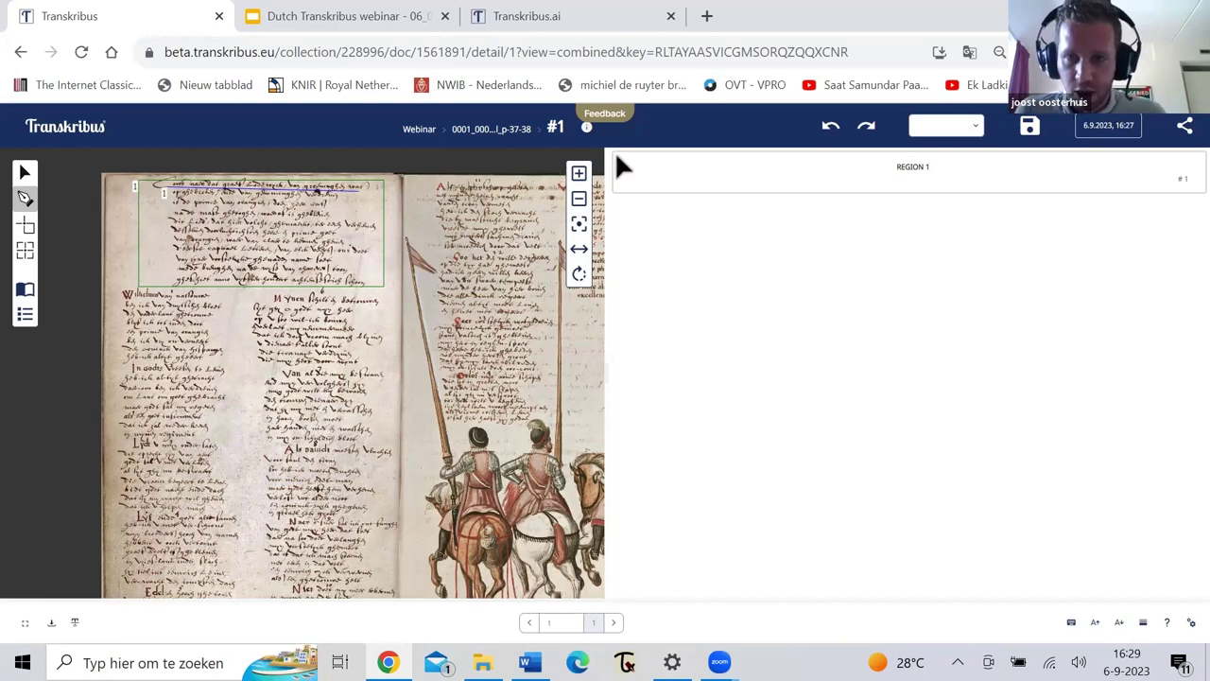
Step: Leave the page editor for the Transkribus home page without saving the layout changes
{"action": "left_click_drag", "start_coordinate": [373, 168], "coordinate": [189, 167]}
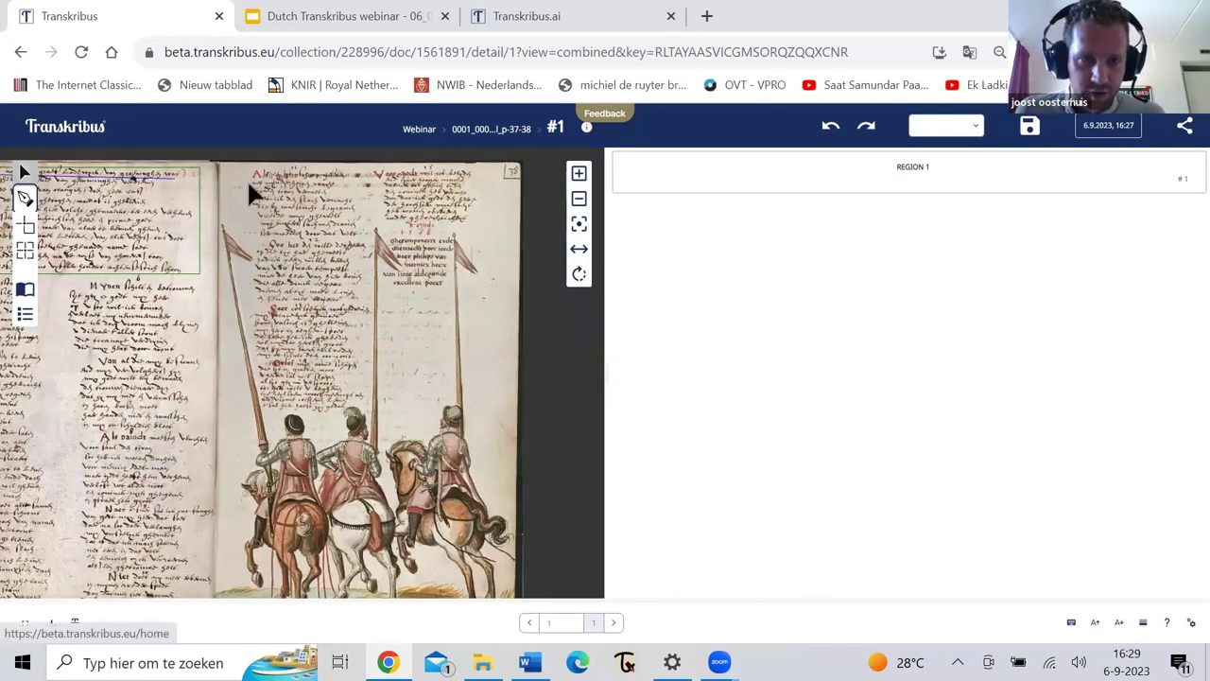
{"action": "left_click", "coordinate": [82, 131]}
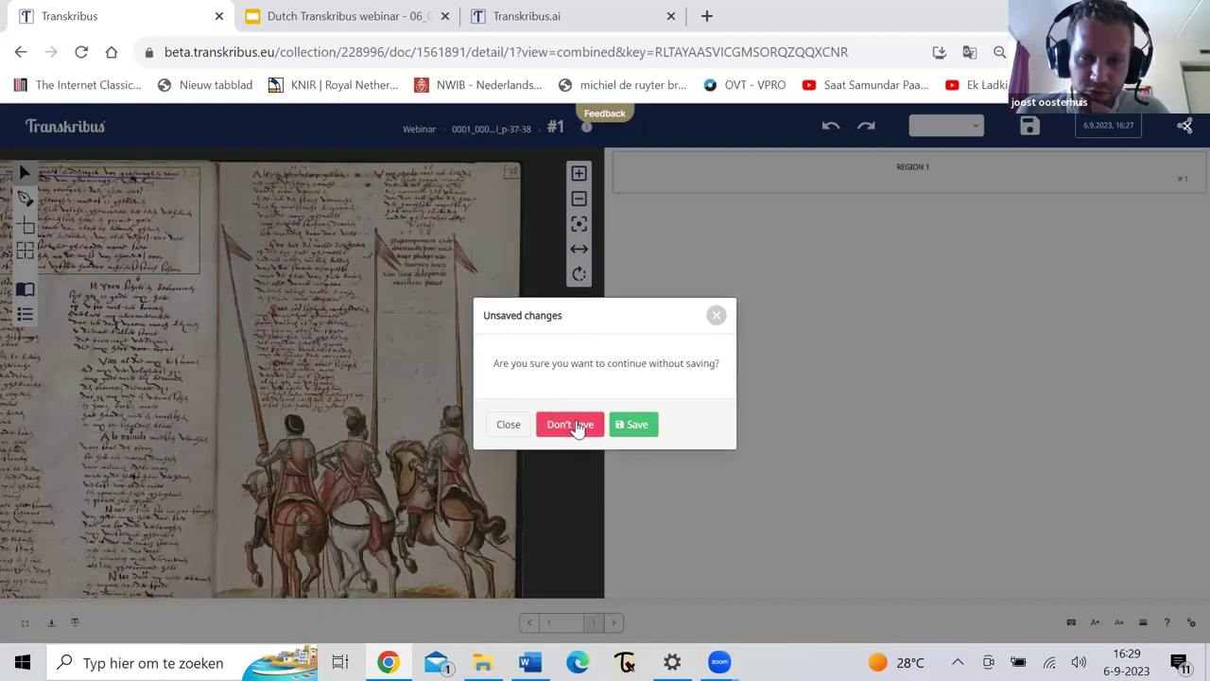
{"action": "left_click", "coordinate": [570, 424]}
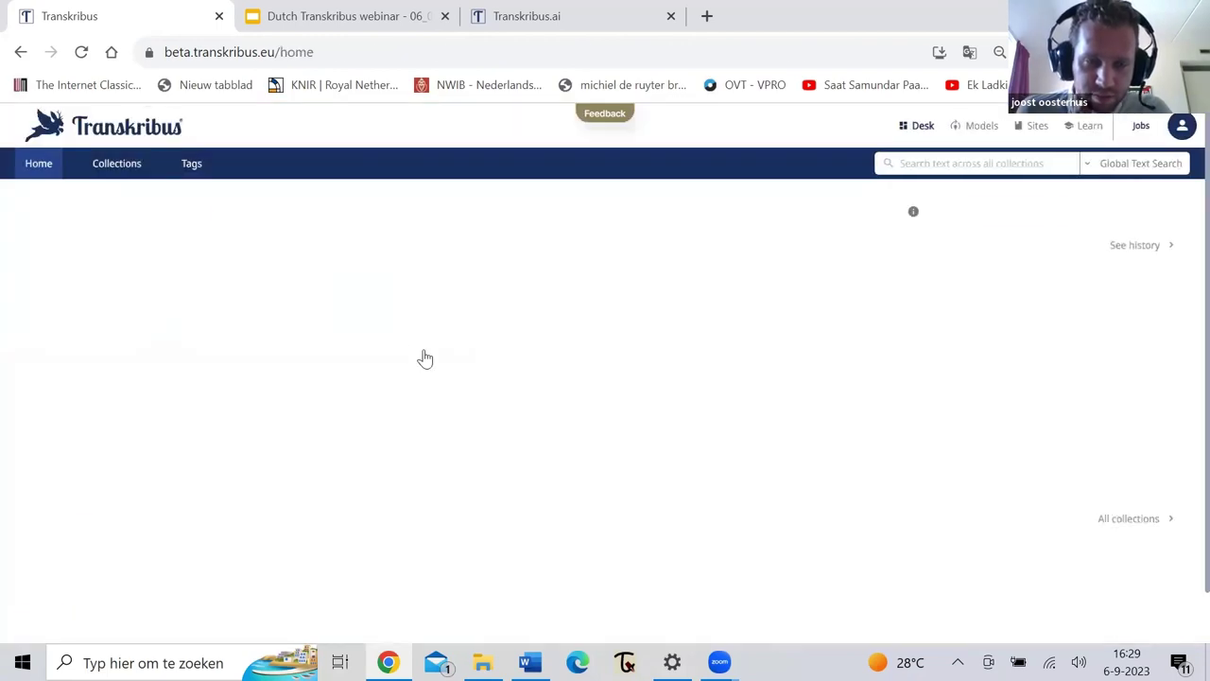
Step: Open the first recent document's page in the editor and bring up the automatic transcription settings
{"action": "left_click", "coordinate": [104, 346]}
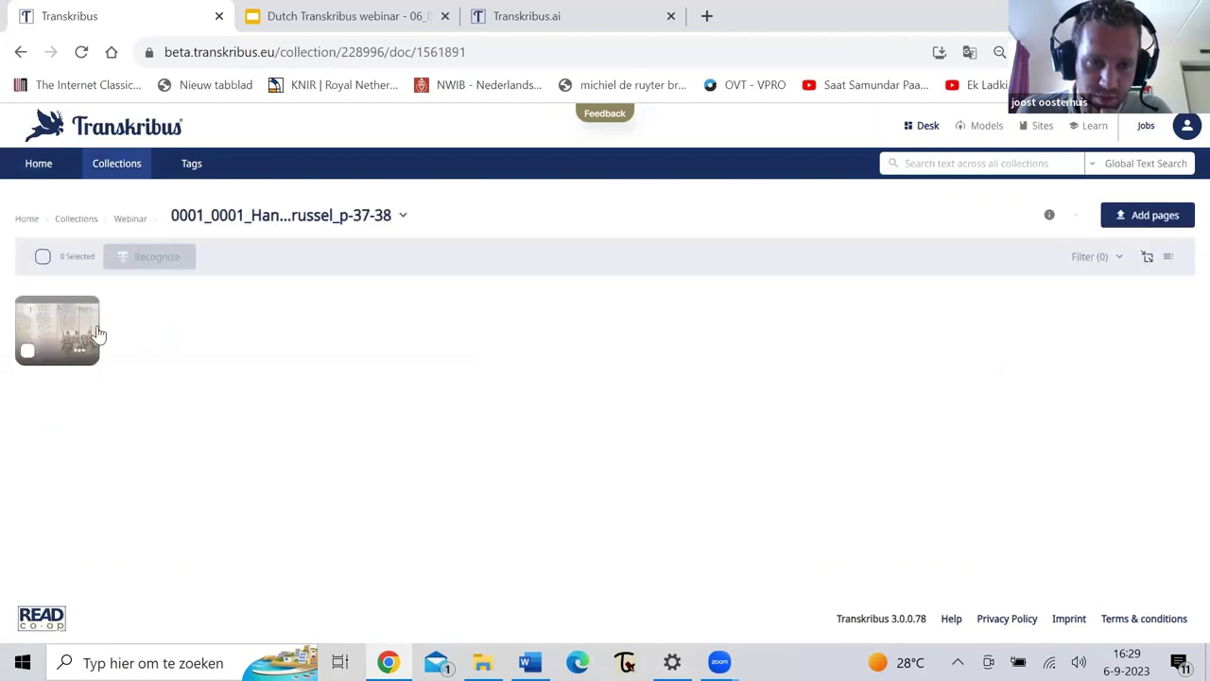
{"action": "left_click", "coordinate": [81, 331]}
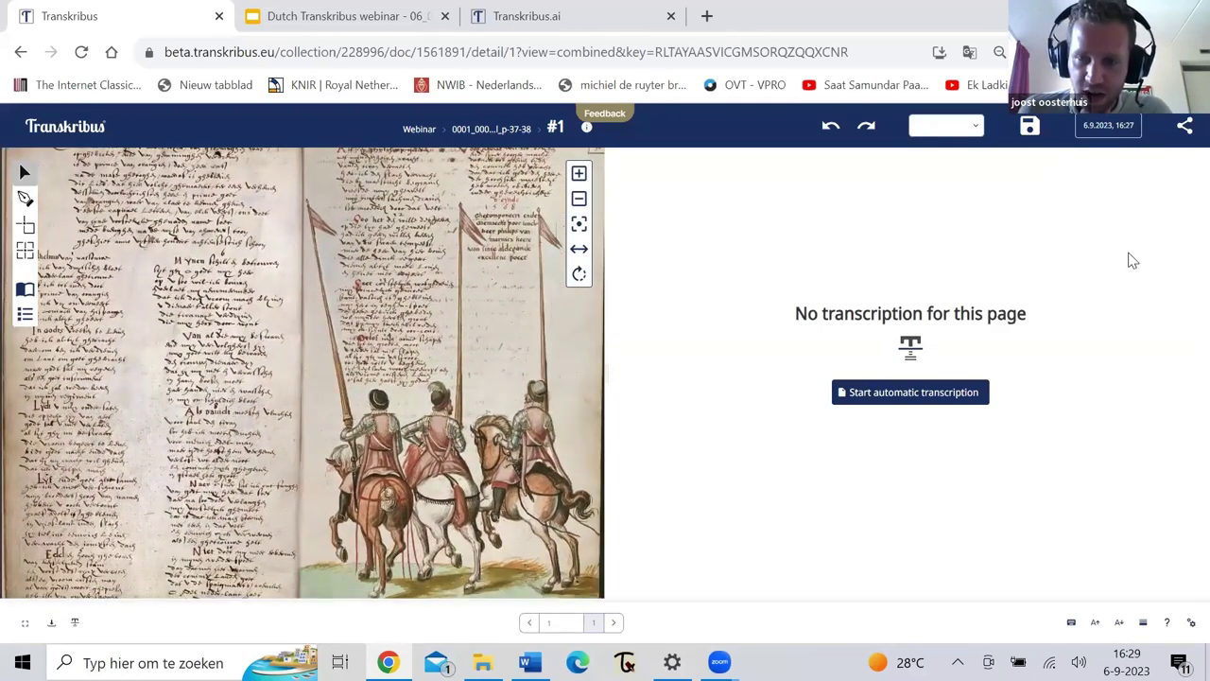
{"action": "left_click", "coordinate": [940, 383]}
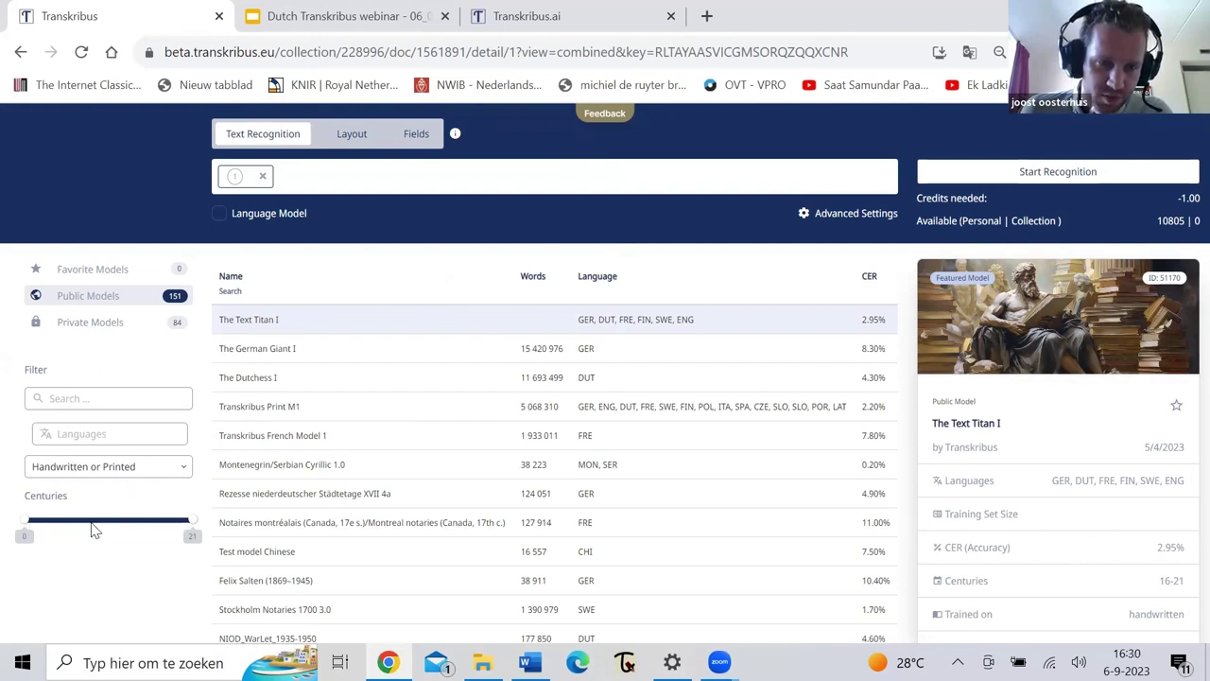
Step: Start text recognition on the page with the public Dutch model The Dutchess I
{"action": "left_click", "coordinate": [117, 322]}
{"action": "left_click_drag", "start_coordinate": [25, 519], "coordinate": [88, 520]}
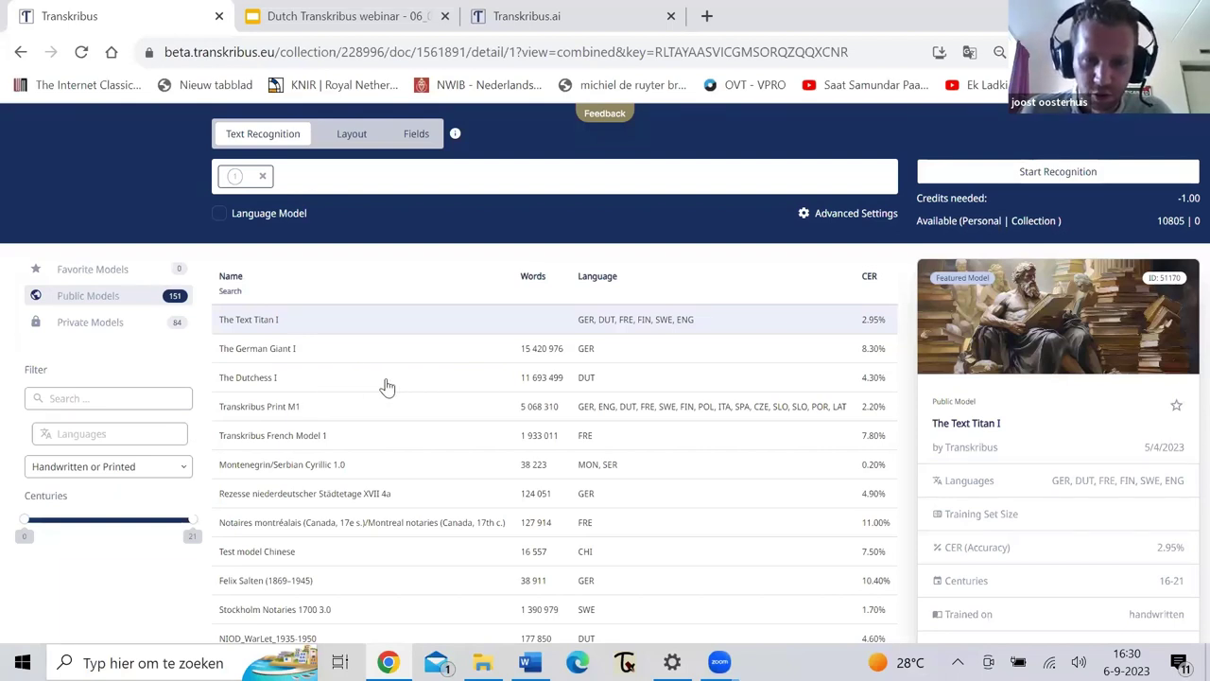
{"action": "left_click", "coordinate": [451, 383]}
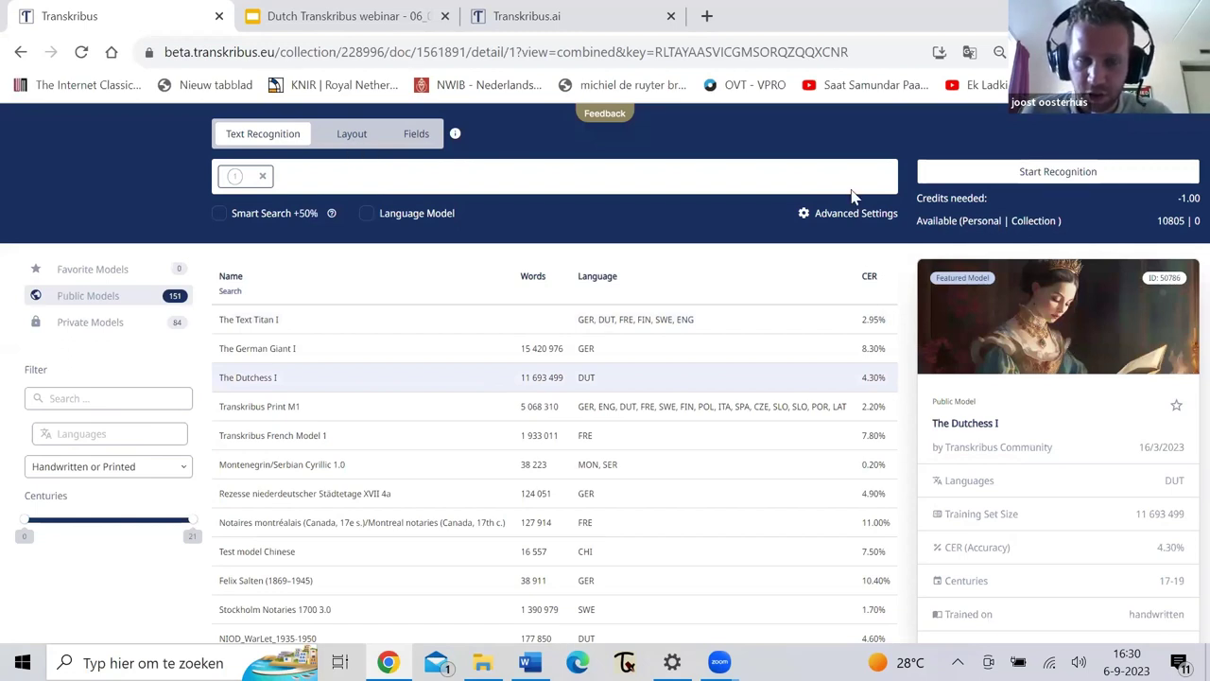
{"action": "left_click", "coordinate": [1035, 180]}
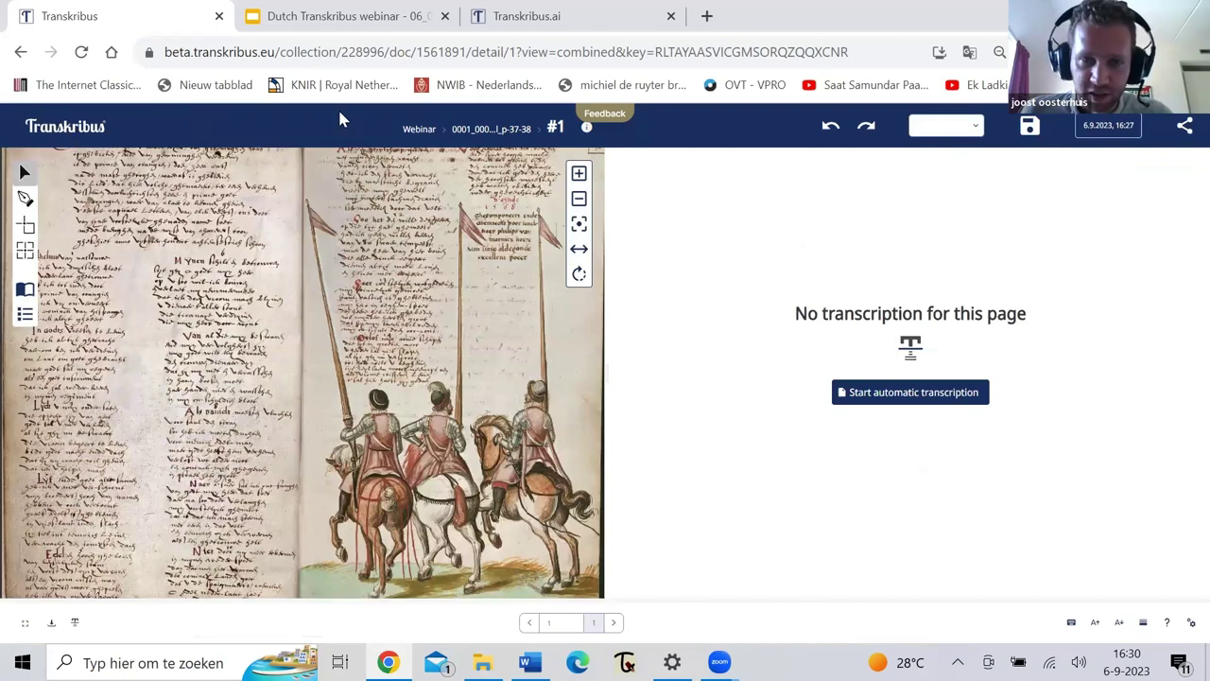
Step: Return to the Transkribus home page and check the text recognition job's status in the server jobs list
{"action": "left_click", "coordinate": [88, 137]}
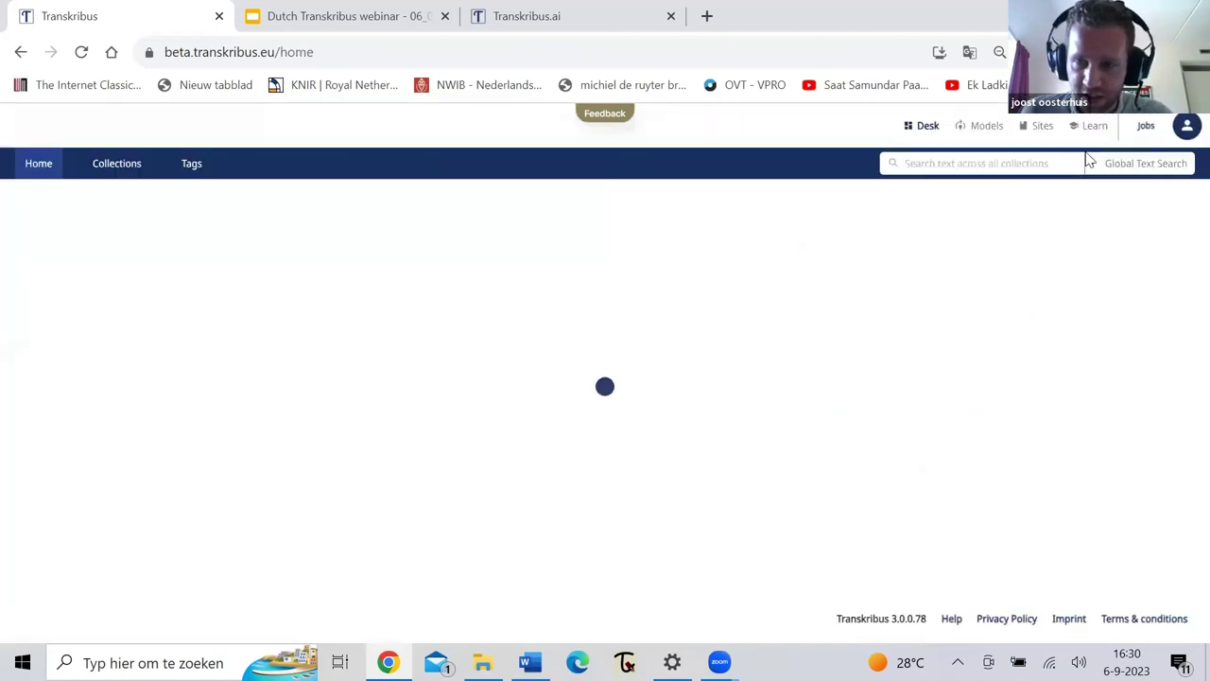
{"action": "left_click", "coordinate": [1142, 128]}
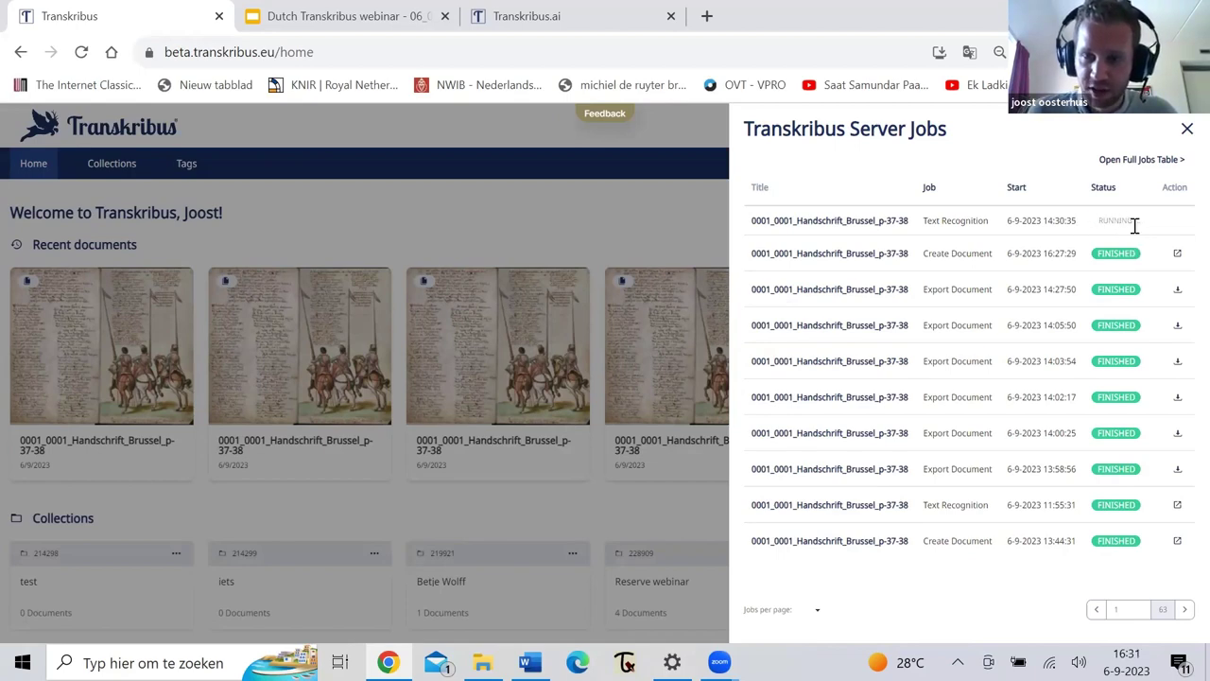
{"action": "left_click", "coordinate": [1188, 131]}
Step: Switch to the Google Slides webinar presentation and show the Transkribus Werkstroom slides 25 and 26
{"action": "left_click", "coordinate": [342, 16]}
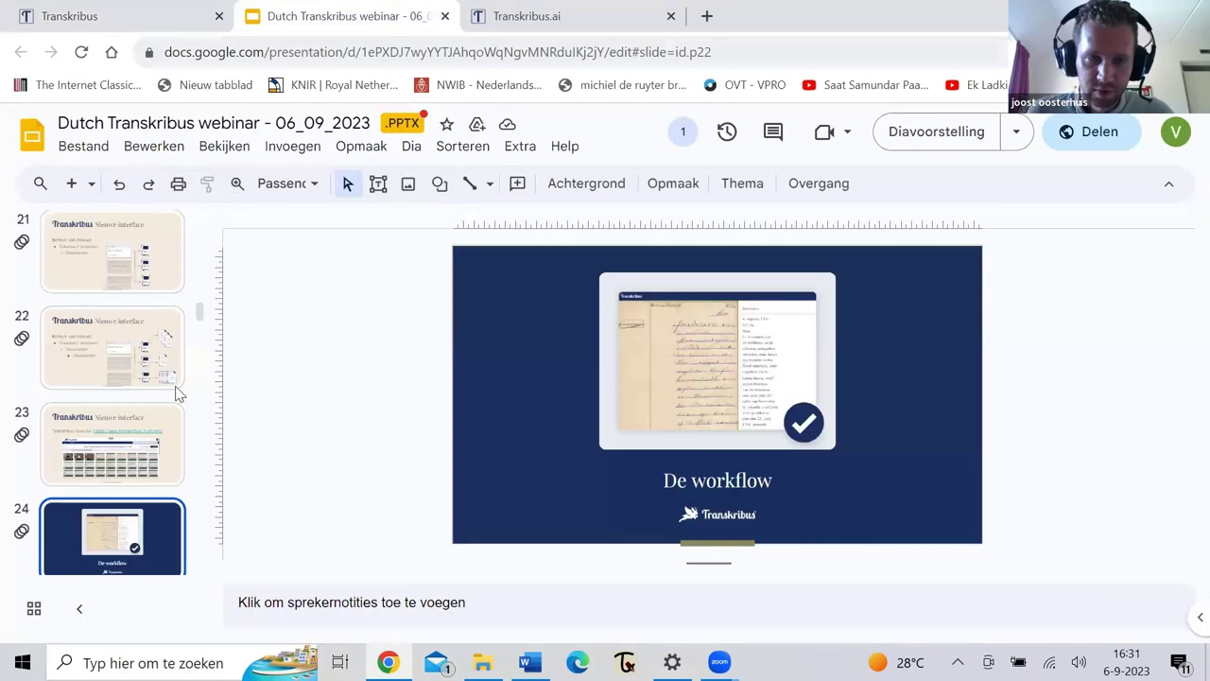
{"action": "scroll", "coordinate": [136, 391], "scroll_direction": "down", "scroll_amount": 3}
{"action": "left_click", "coordinate": [107, 425]}
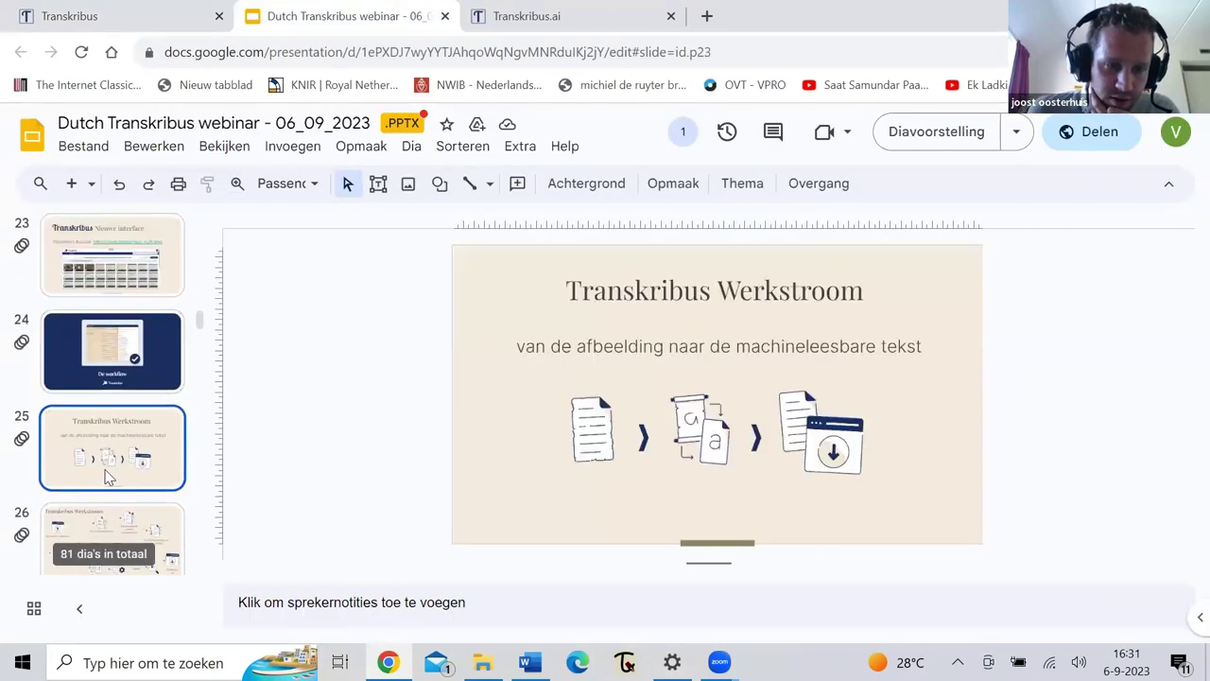
{"action": "scroll", "coordinate": [136, 383], "scroll_direction": "down", "scroll_amount": 2}
{"action": "key", "text": "Down"}
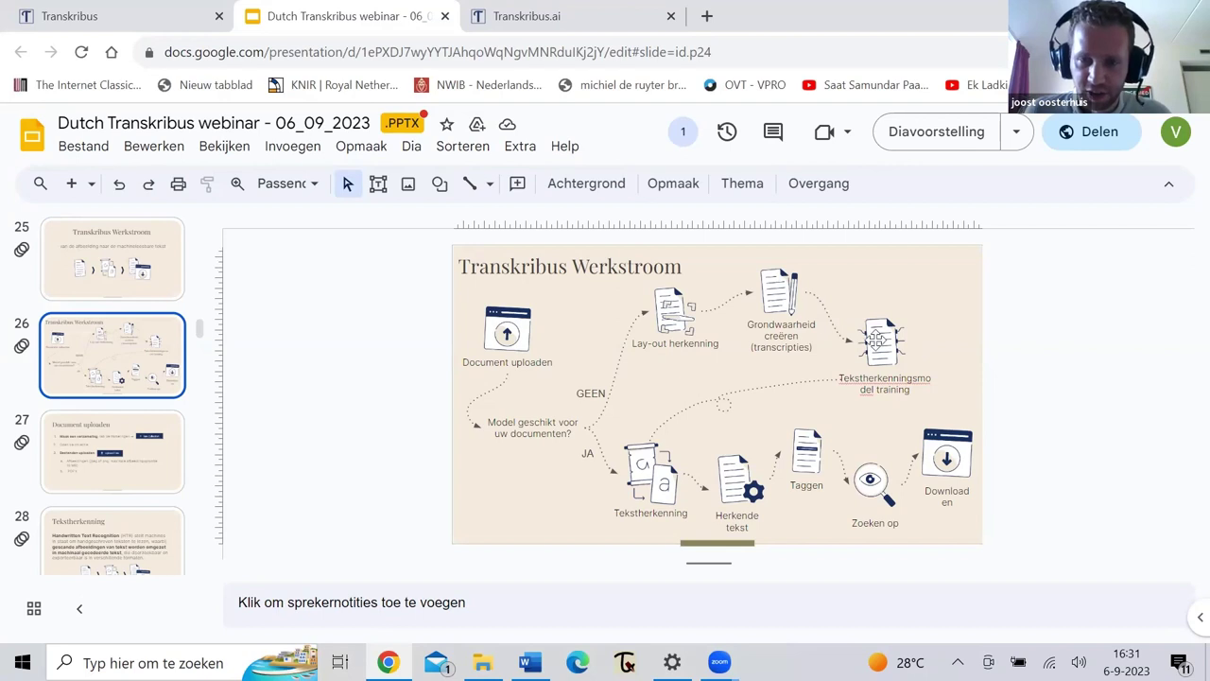
Step: Go through the document upload slide and the Tekstherkenning slides, from slide 27 to the OCR and HTR comparison on slide 30
{"action": "left_click", "coordinate": [153, 451]}
{"action": "scroll", "coordinate": [132, 364], "scroll_direction": "down", "scroll_amount": 2}
{"action": "left_click", "coordinate": [122, 378]}
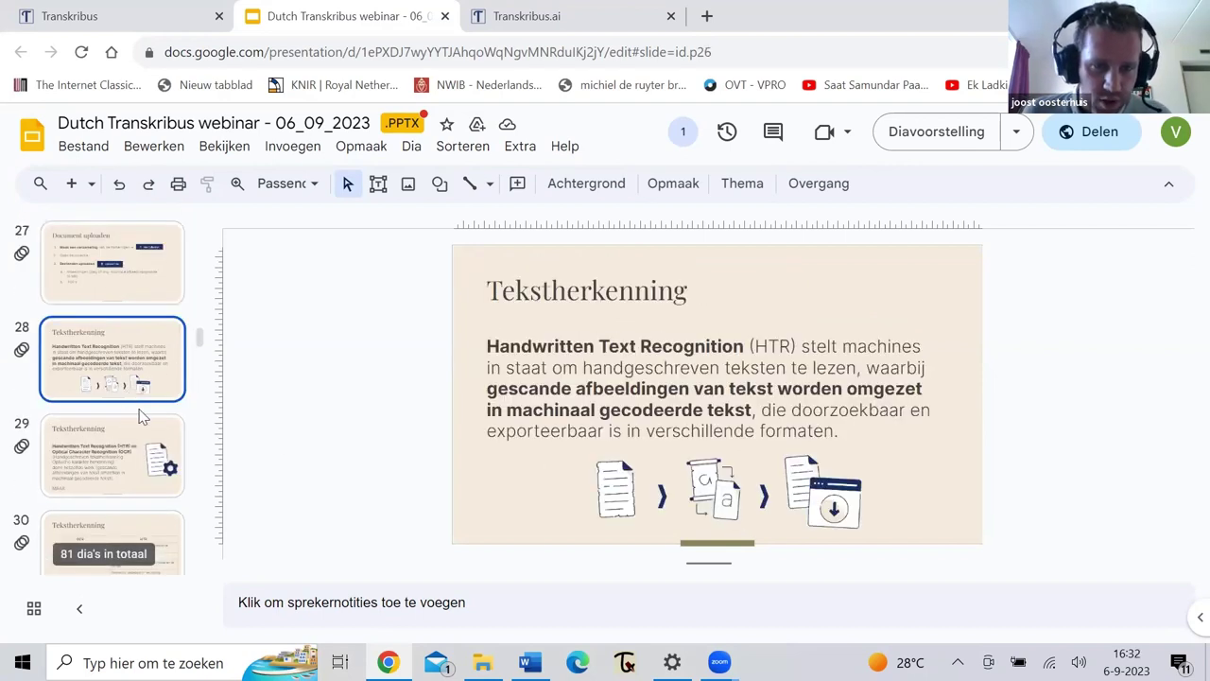
{"action": "scroll", "coordinate": [142, 397], "scroll_direction": "down", "scroll_amount": 1}
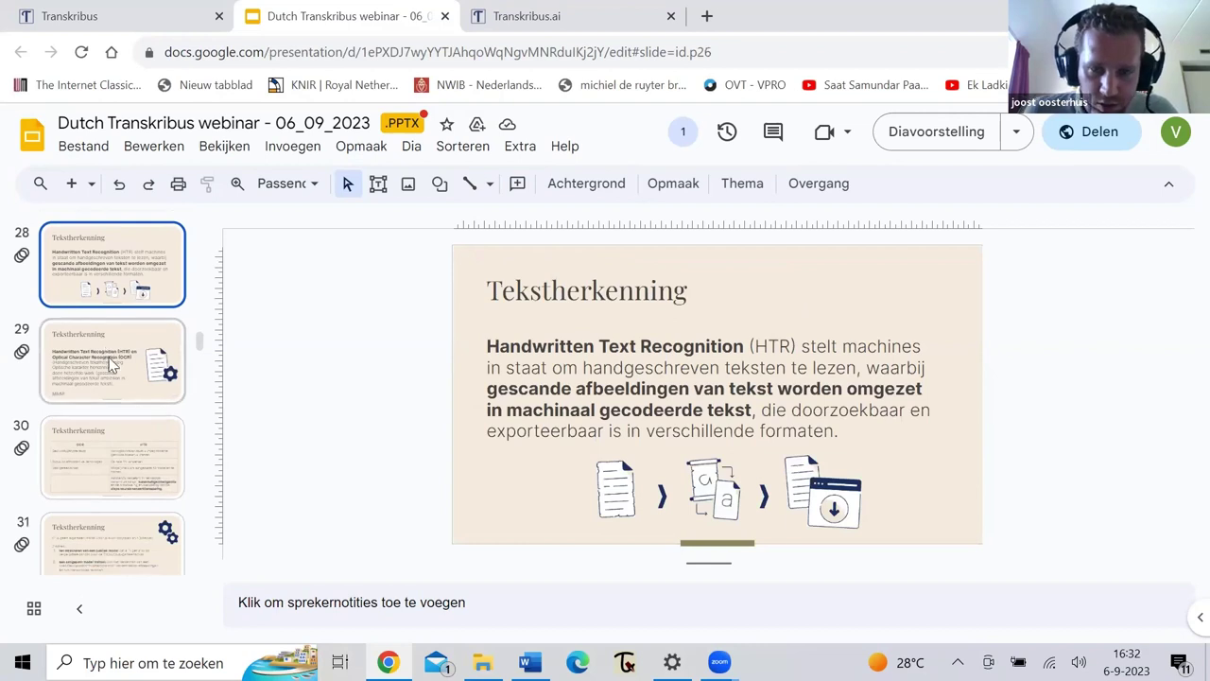
{"action": "key", "text": "Down"}
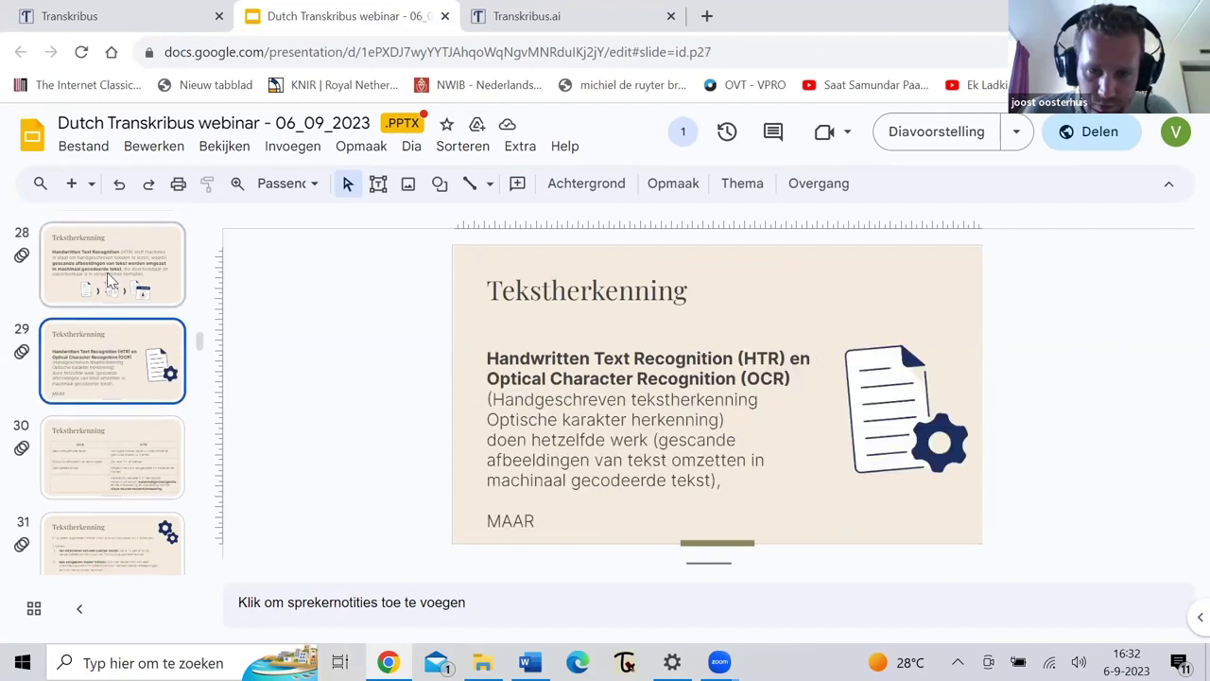
{"action": "key", "text": "Down"}
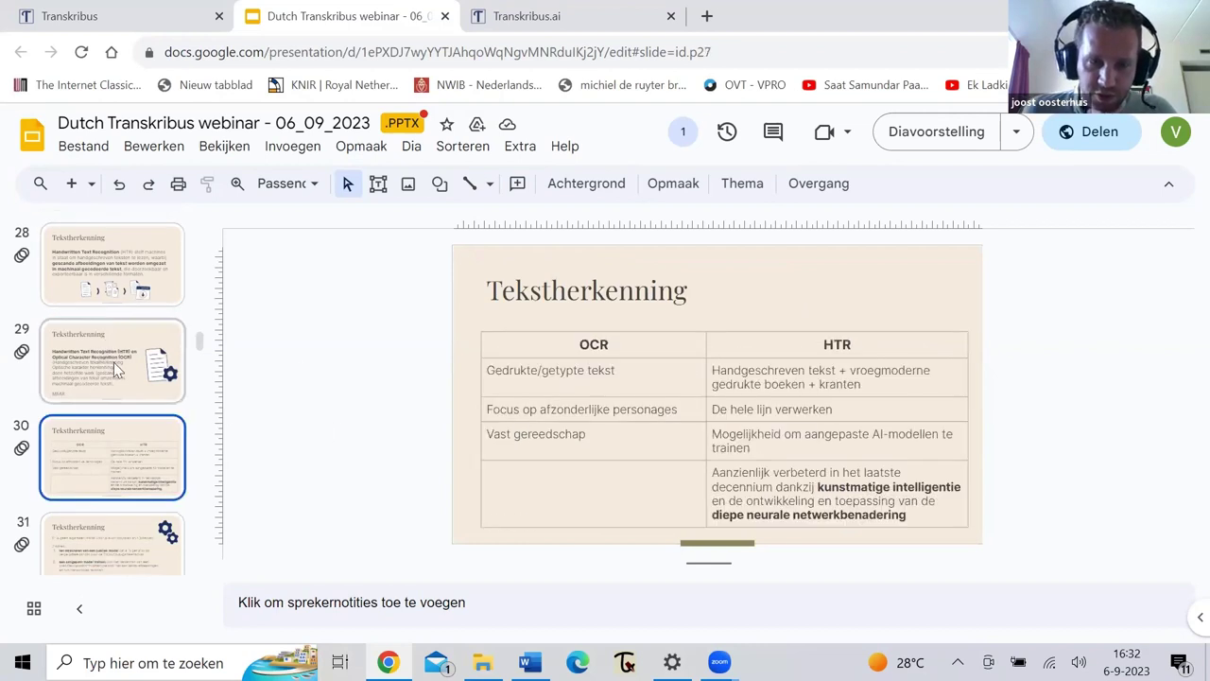
Step: Go back to slide 29 and highlight the abbreviations HTR and OCR in its text
{"action": "left_click", "coordinate": [114, 362]}
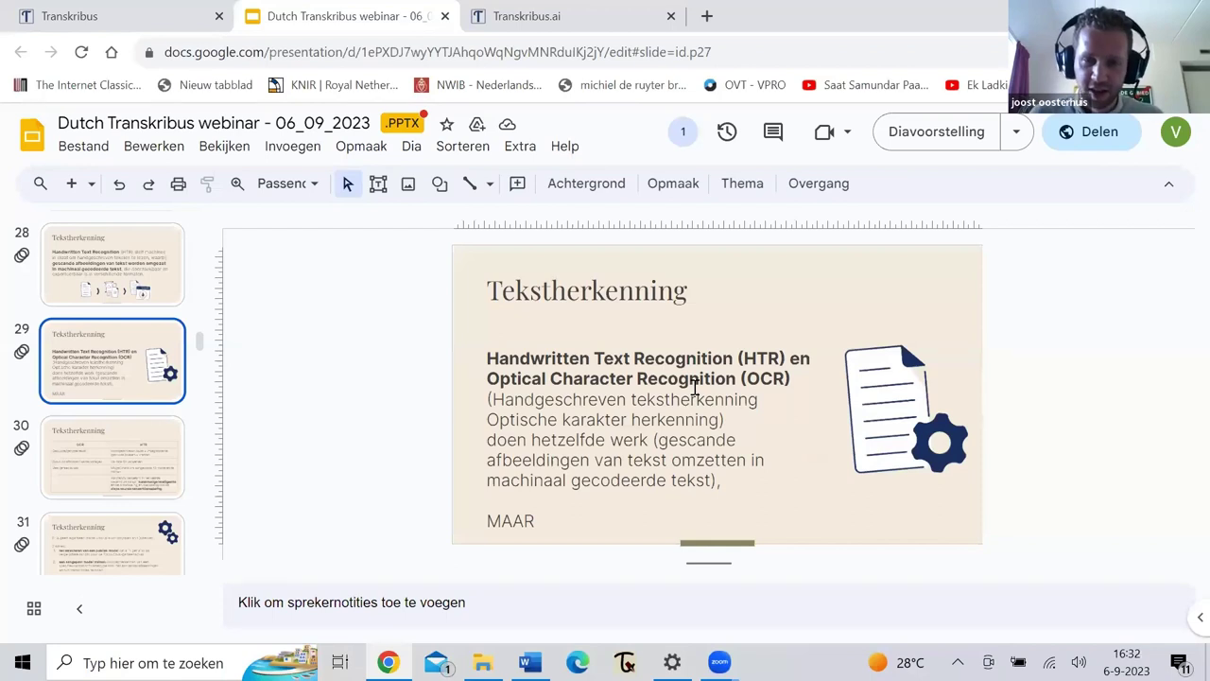
{"action": "double_click", "coordinate": [761, 360]}
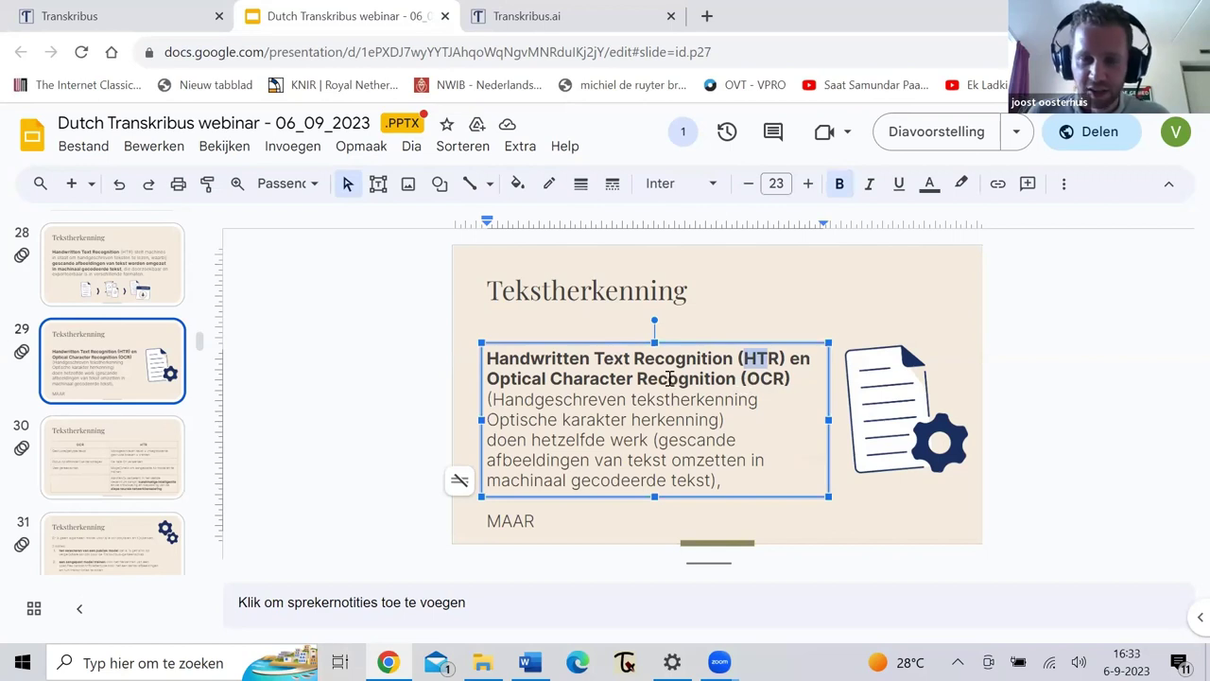
{"action": "left_click_drag", "start_coordinate": [799, 379], "coordinate": [744, 379]}
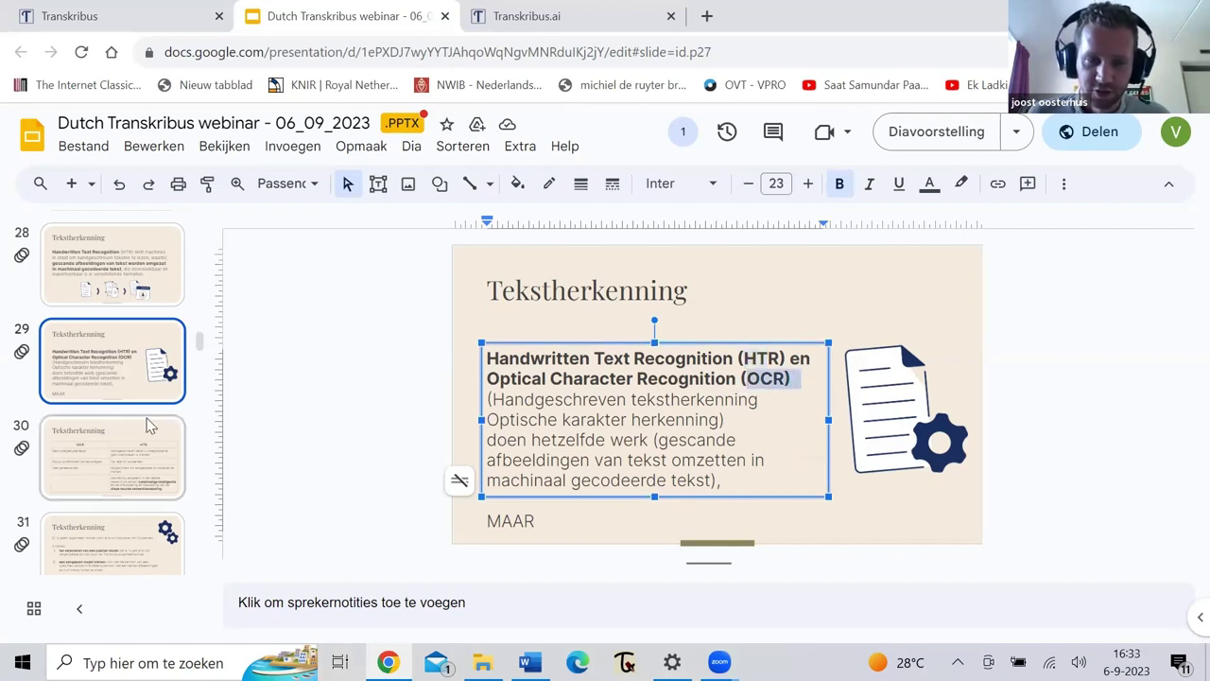
Step: Present the slideshow from the OCR and HTR comparison on slide 30, and advance to the slide with the two model options
{"action": "left_click", "coordinate": [130, 427]}
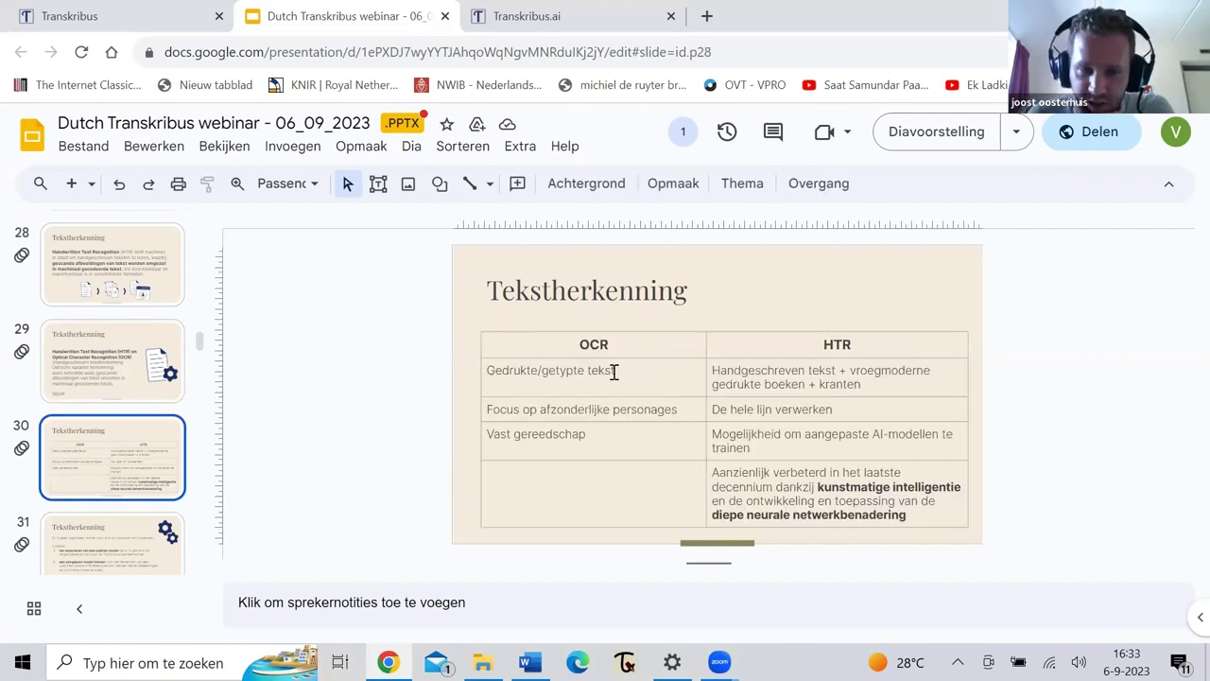
{"action": "key", "text": "Down"}
{"action": "key", "text": "Up"}
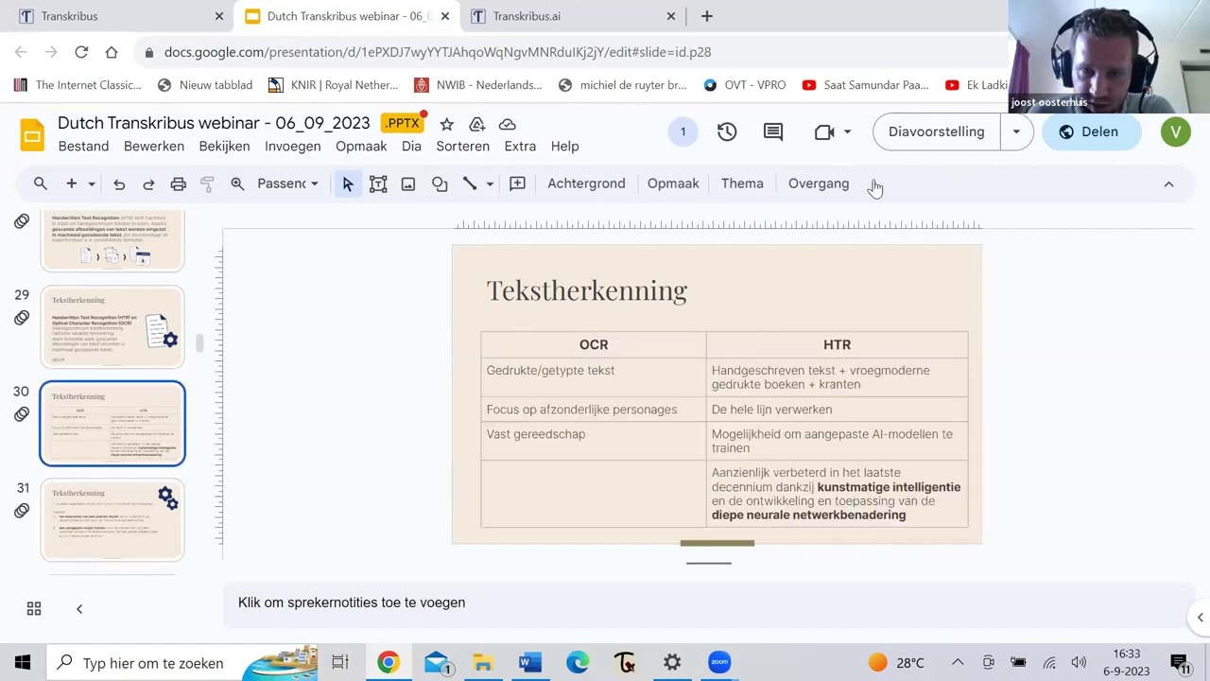
{"action": "left_click", "coordinate": [914, 132]}
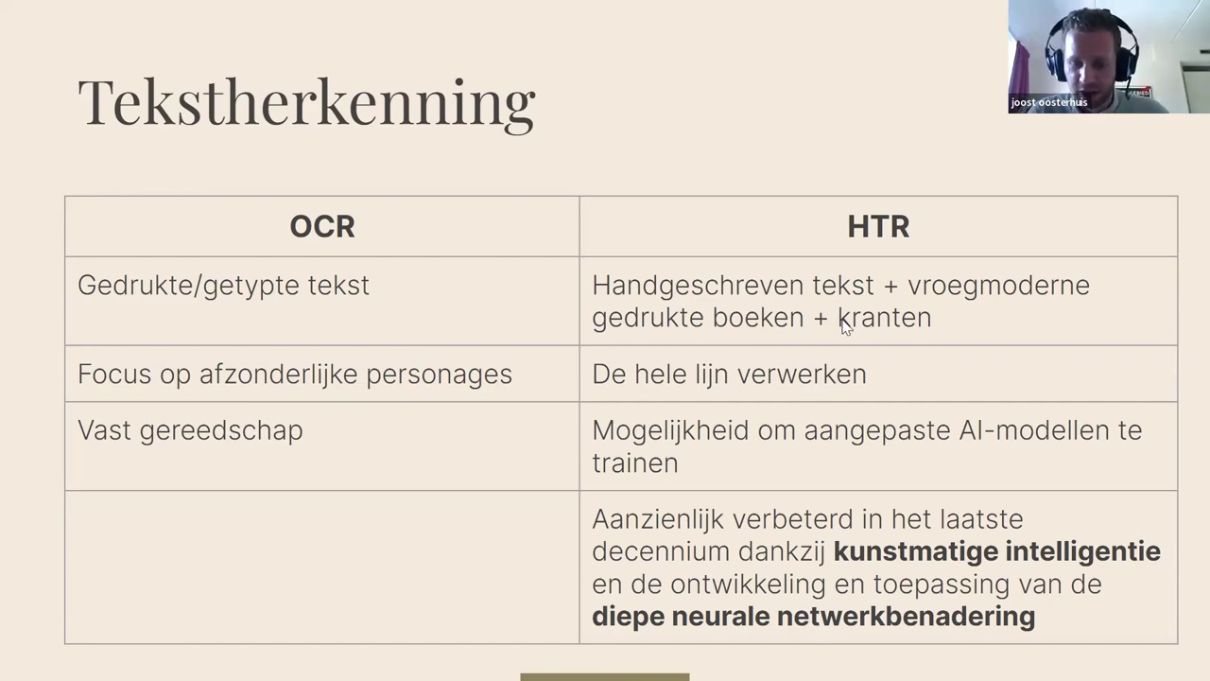
{"action": "key", "text": "Right"}
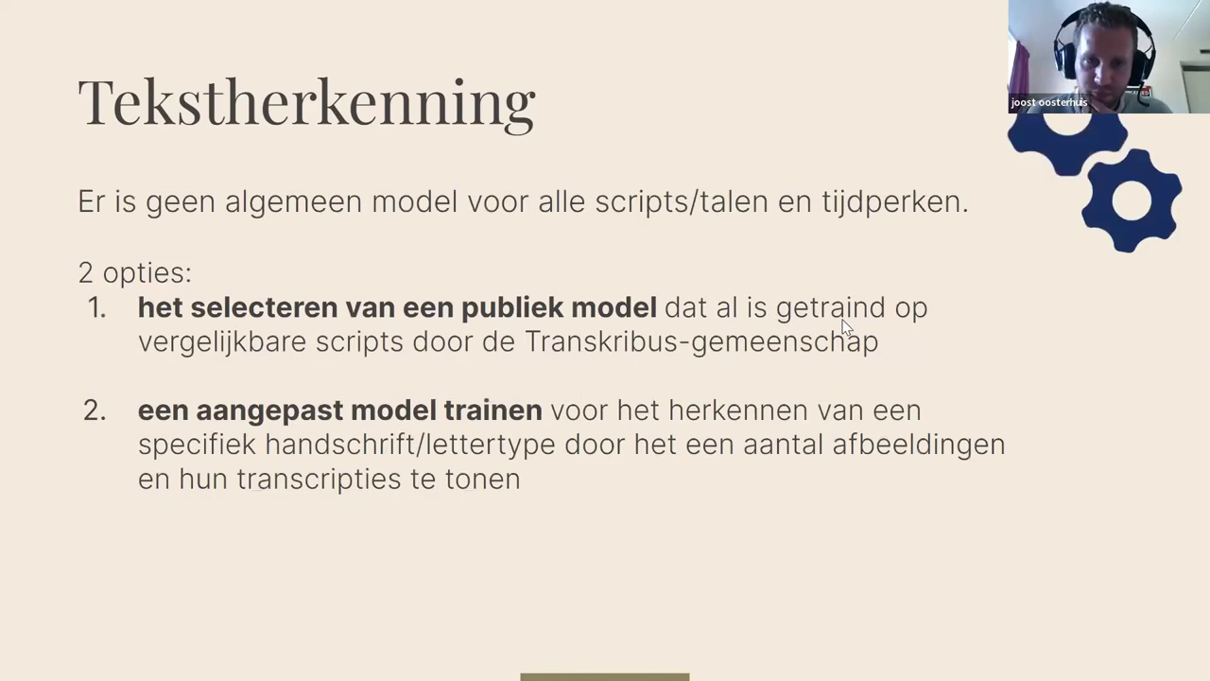
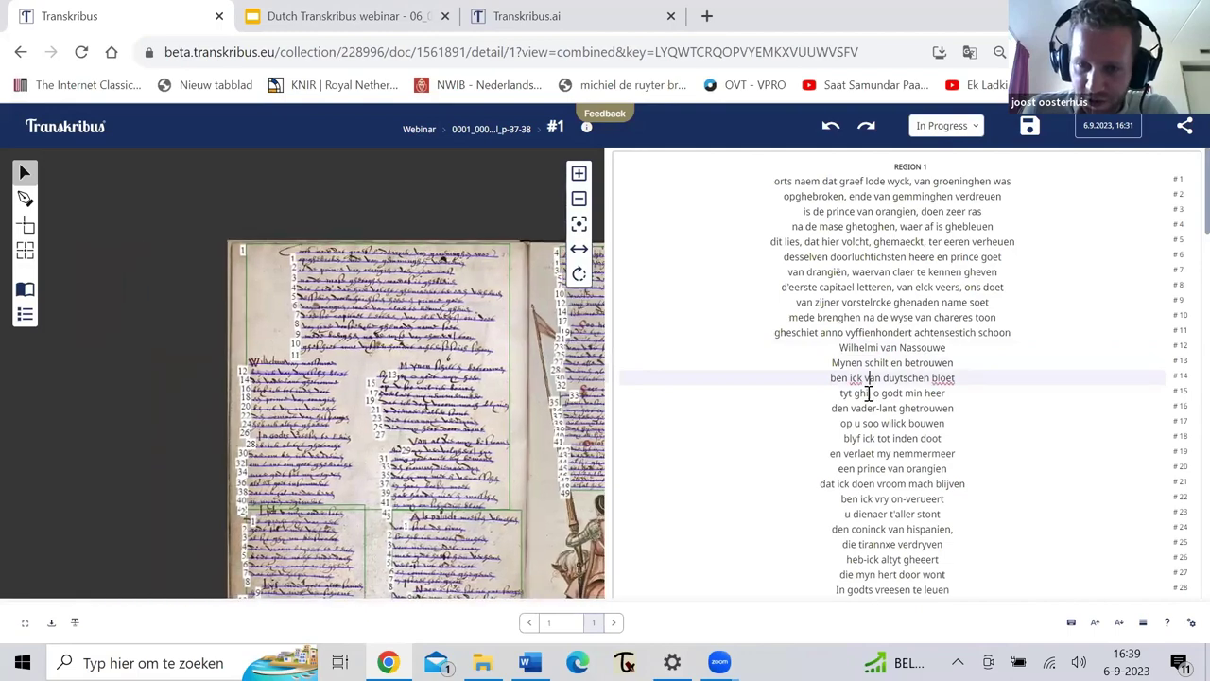
Step: Compare transcription lines 16, 17 and 14 of region 1 with their places on the manuscript image
{"action": "left_click", "coordinate": [871, 407]}
{"action": "left_click", "coordinate": [873, 424]}
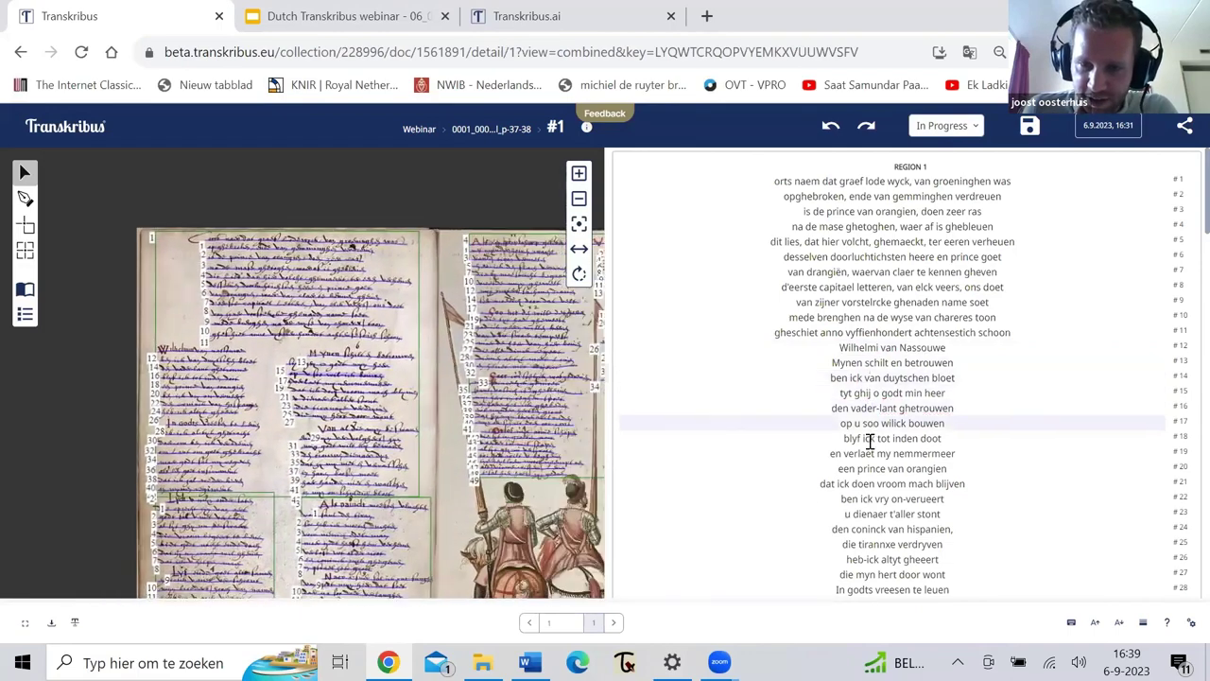
{"action": "left_click", "coordinate": [863, 377]}
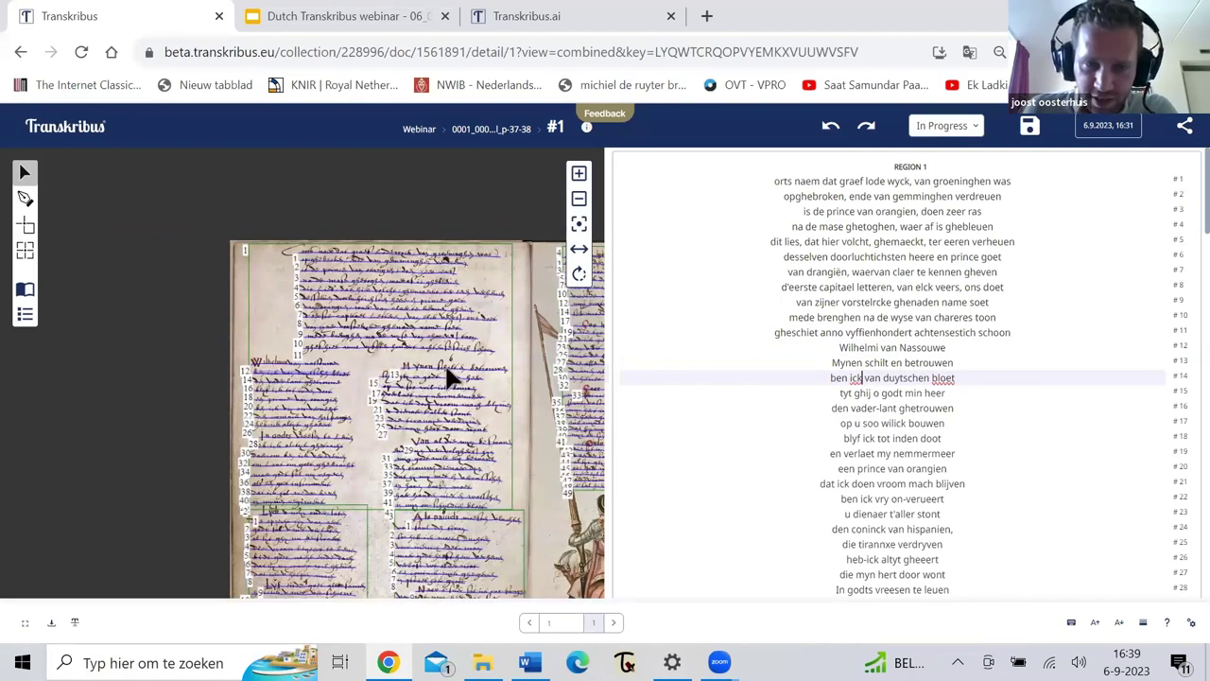
{"action": "left_click", "coordinate": [842, 375]}
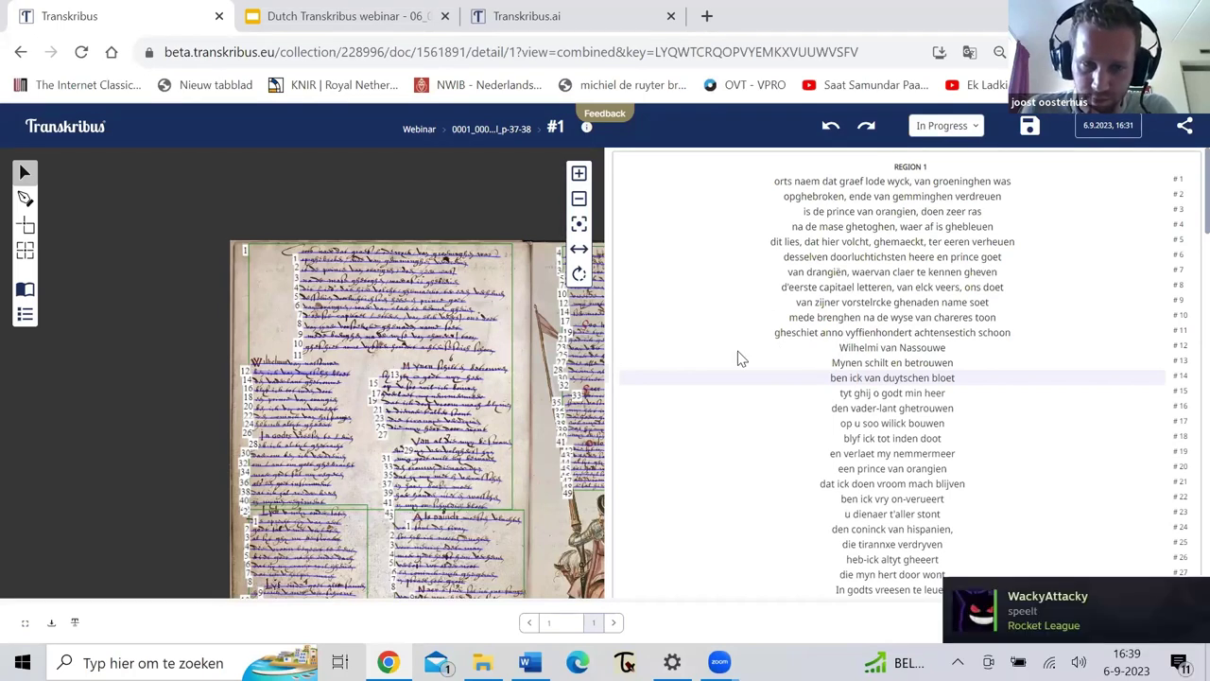
Step: Select text region 1 on the manuscript image to inspect its extent and lower corner, and deselect it
{"action": "left_click_drag", "start_coordinate": [269, 272], "coordinate": [129, 227]}
{"action": "scroll", "coordinate": [360, 355], "scroll_direction": "down", "scroll_amount": 1}
{"action": "scroll", "coordinate": [462, 385], "scroll_direction": "up", "scroll_amount": 2}
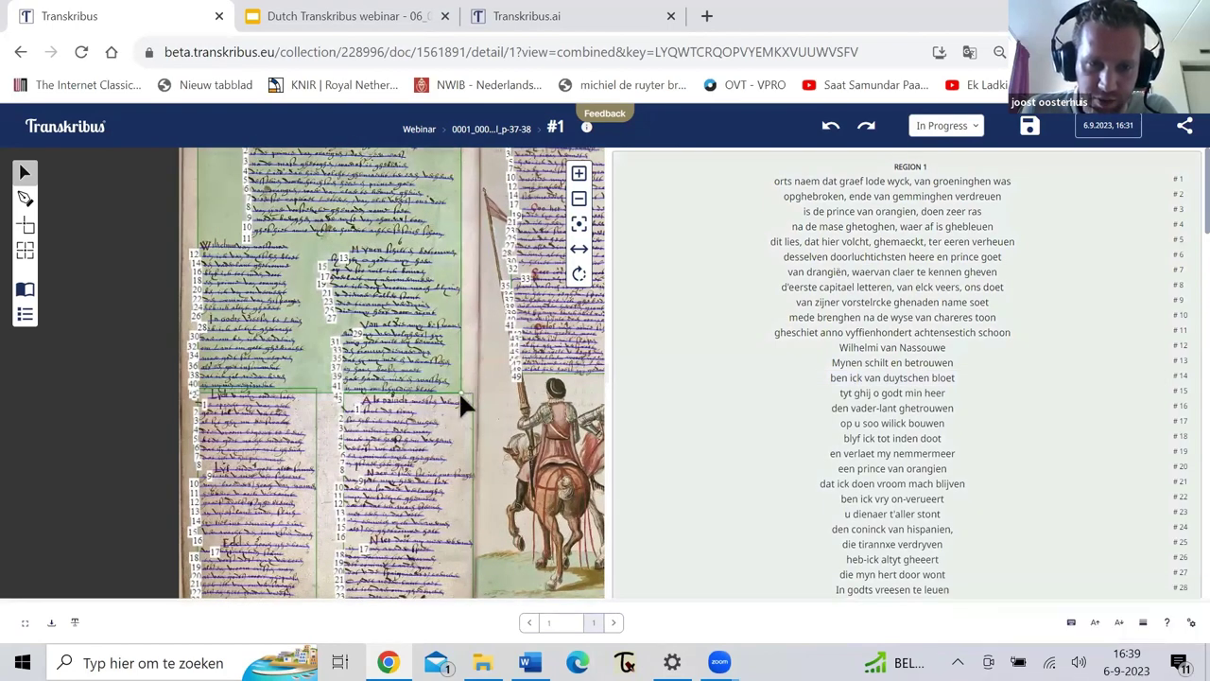
{"action": "mouse_move", "coordinate": [458, 387]}
{"action": "left_mouse_down"}
{"action": "mouse_move", "coordinate": [350, 373]}
{"action": "mouse_move", "coordinate": [296, 385]}
{"action": "mouse_move", "coordinate": [459, 391]}
{"action": "left_mouse_up"}
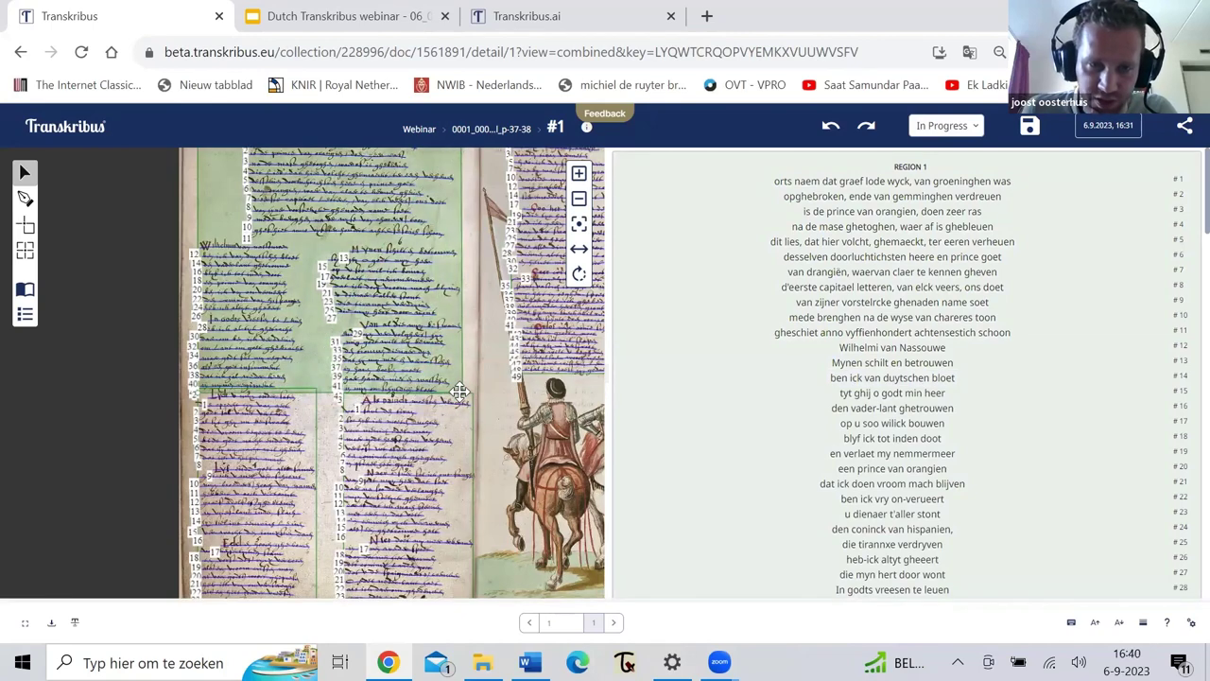
{"action": "left_click", "coordinate": [473, 235]}
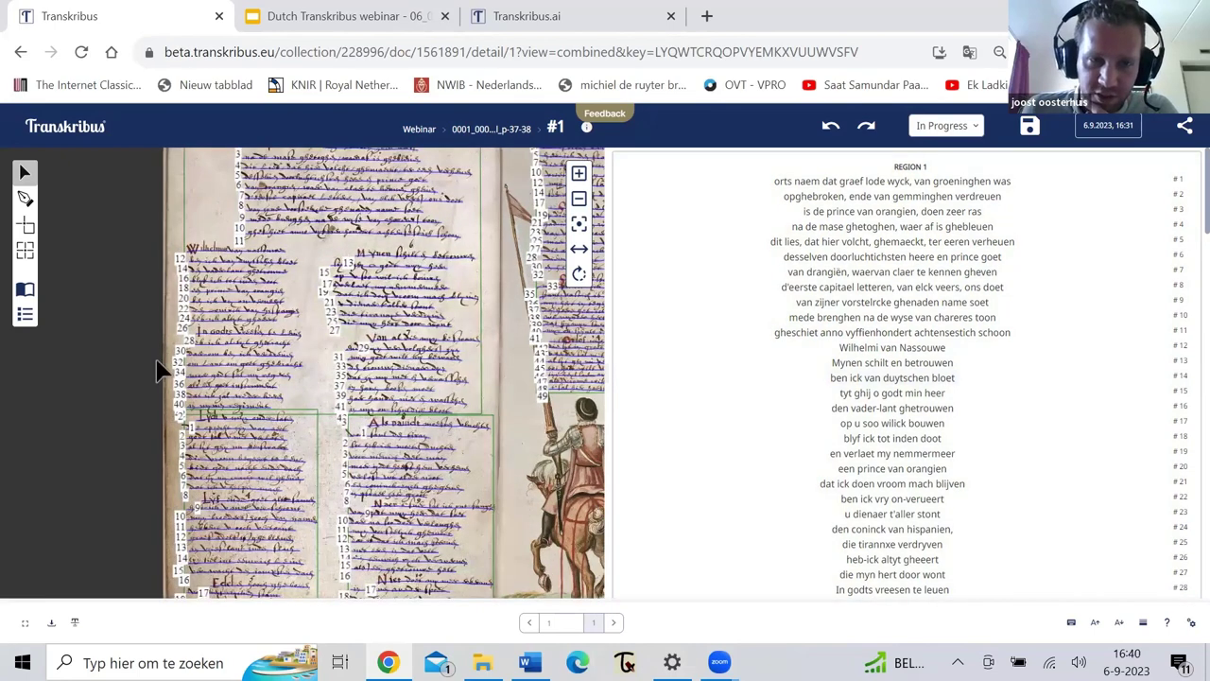
Step: Select the first line's baseline on the image, and enter a comma after "opghebroken" in transcription line 2
{"action": "scroll", "coordinate": [162, 365], "scroll_direction": "up", "scroll_amount": 2}
{"action": "scroll", "coordinate": [341, 284], "scroll_direction": "up", "scroll_amount": 1}
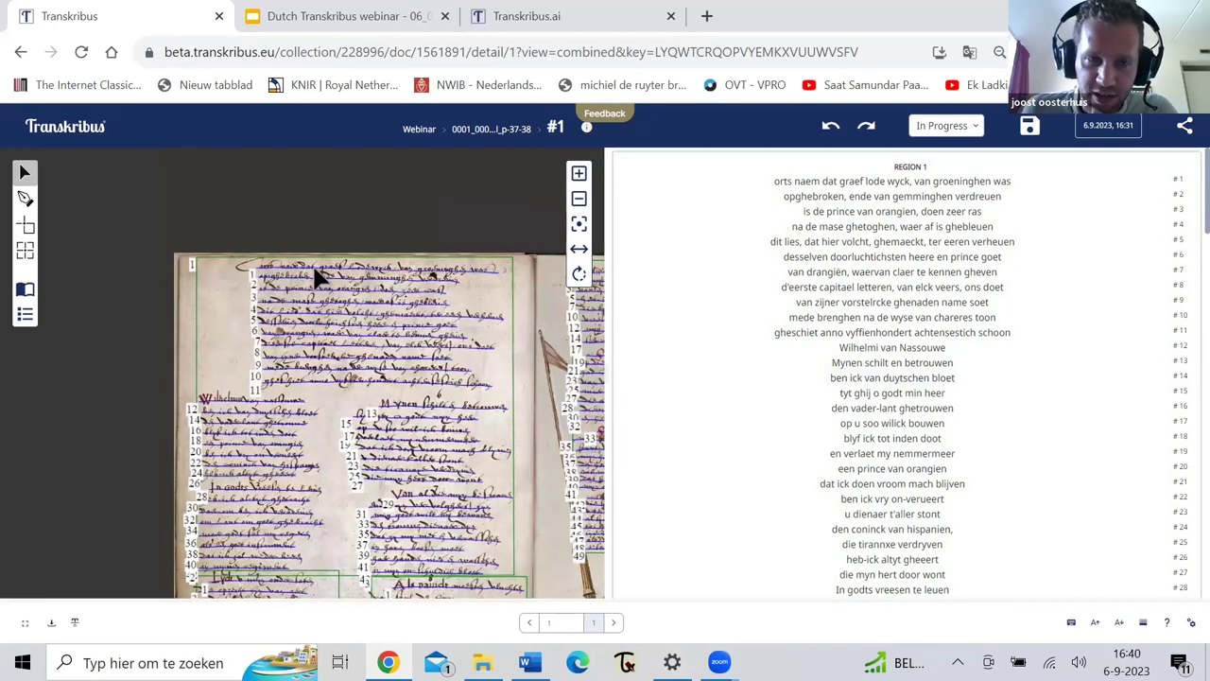
{"action": "left_click", "coordinate": [298, 276]}
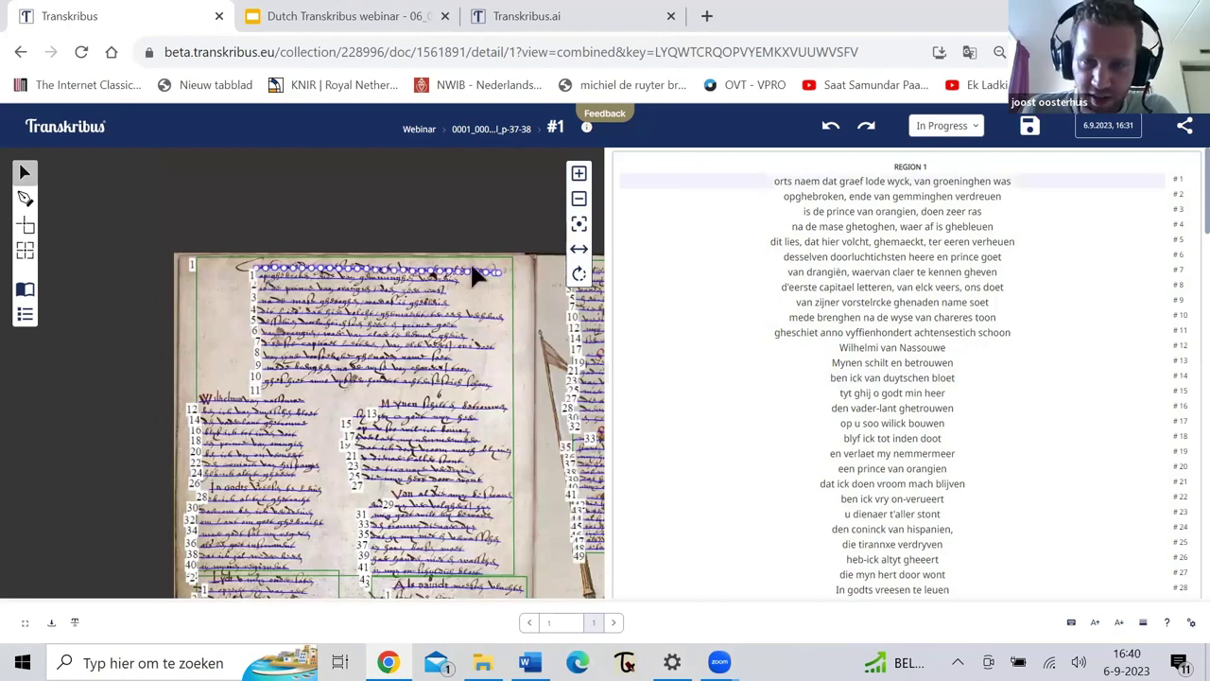
{"action": "left_click", "coordinate": [860, 196]}
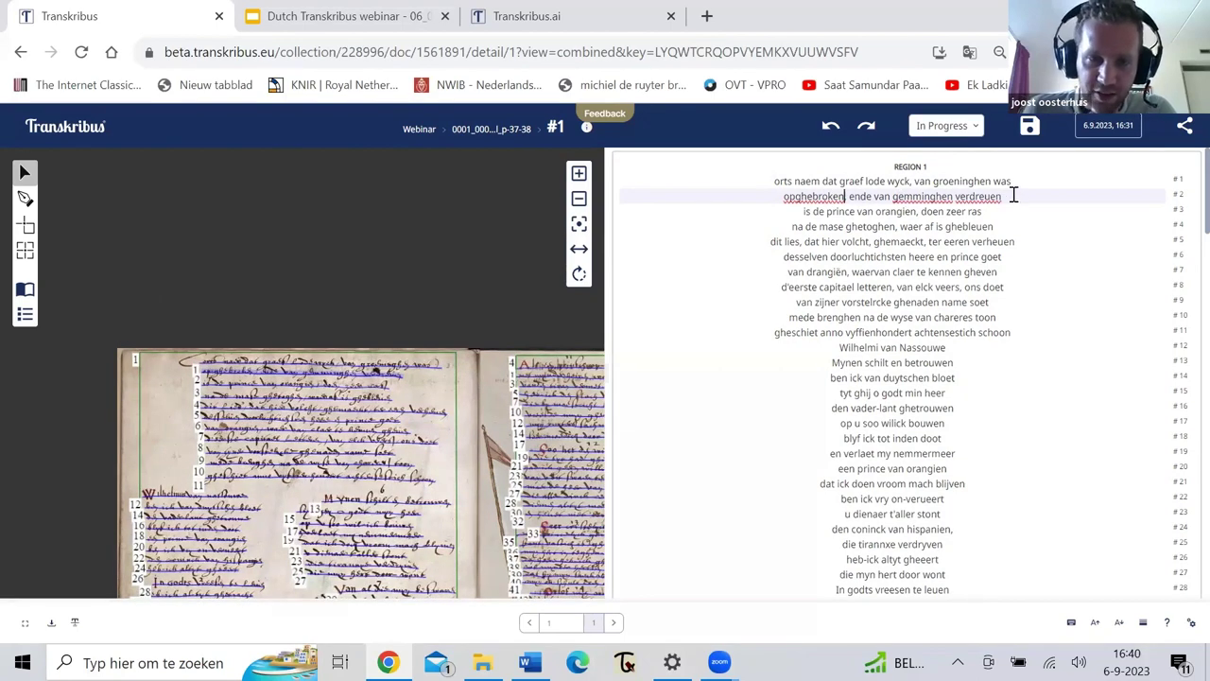
{"action": "type", "text": ","}
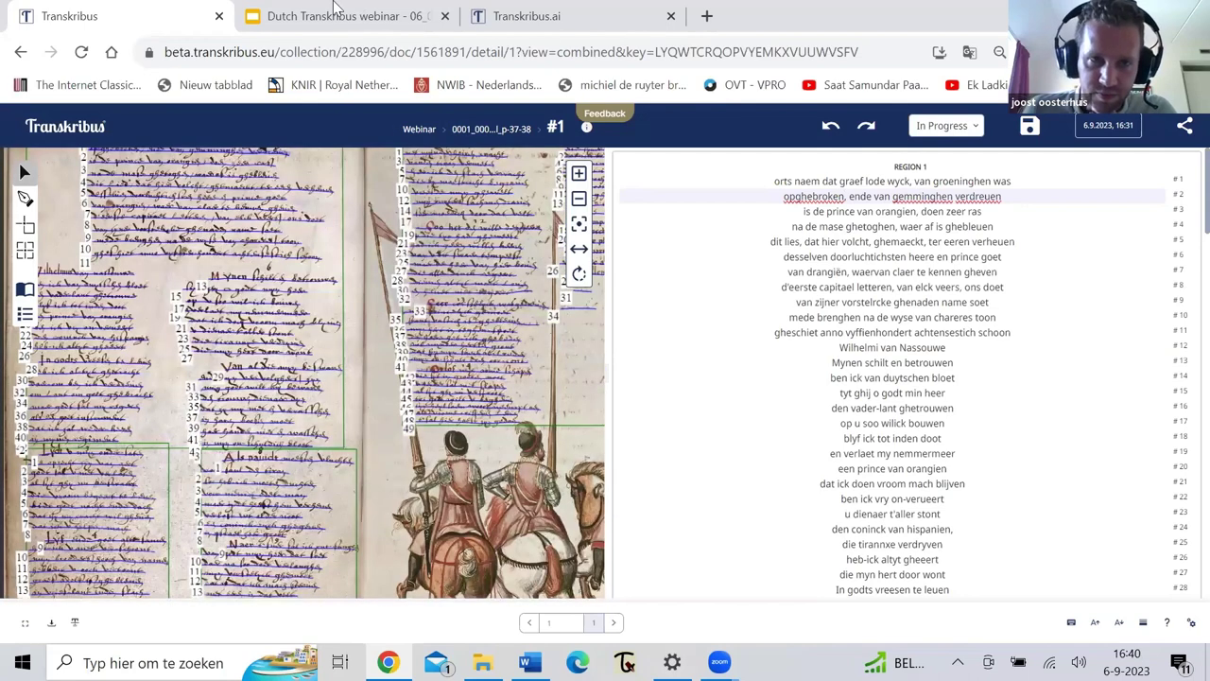
Step: Switch to the Google Slides presentation and present it from the Openbare modellen slide 38
{"action": "key", "text": "ctrl+Tab"}
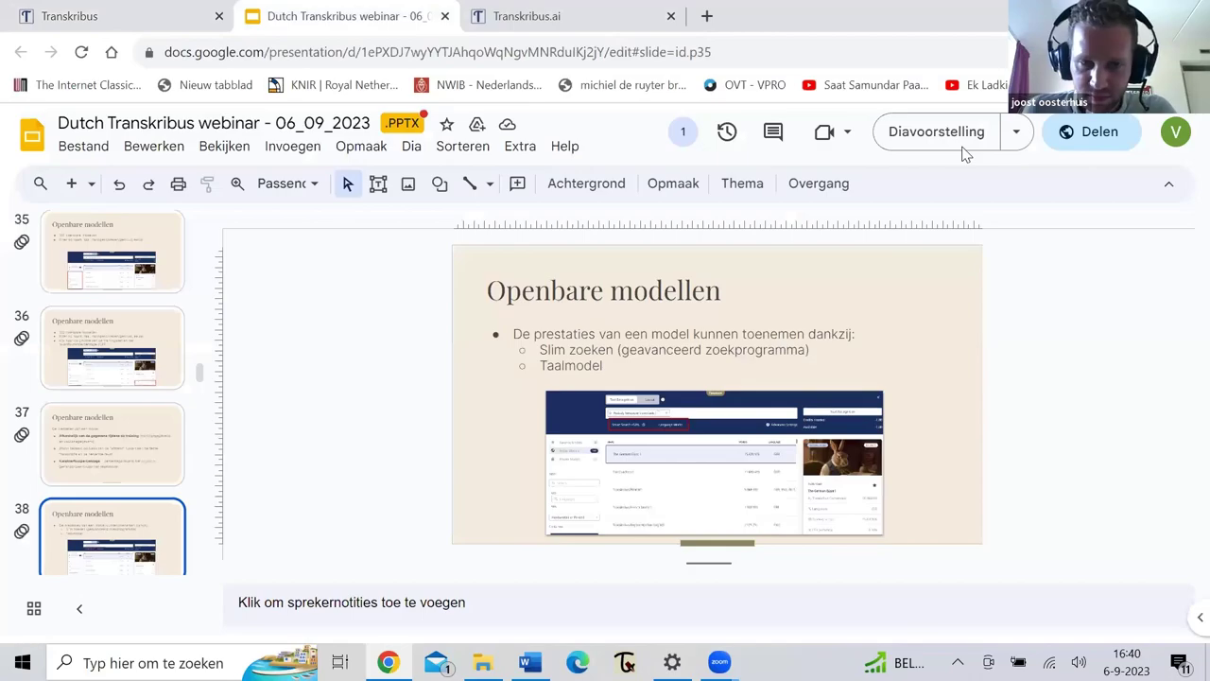
{"action": "left_click", "coordinate": [960, 142]}
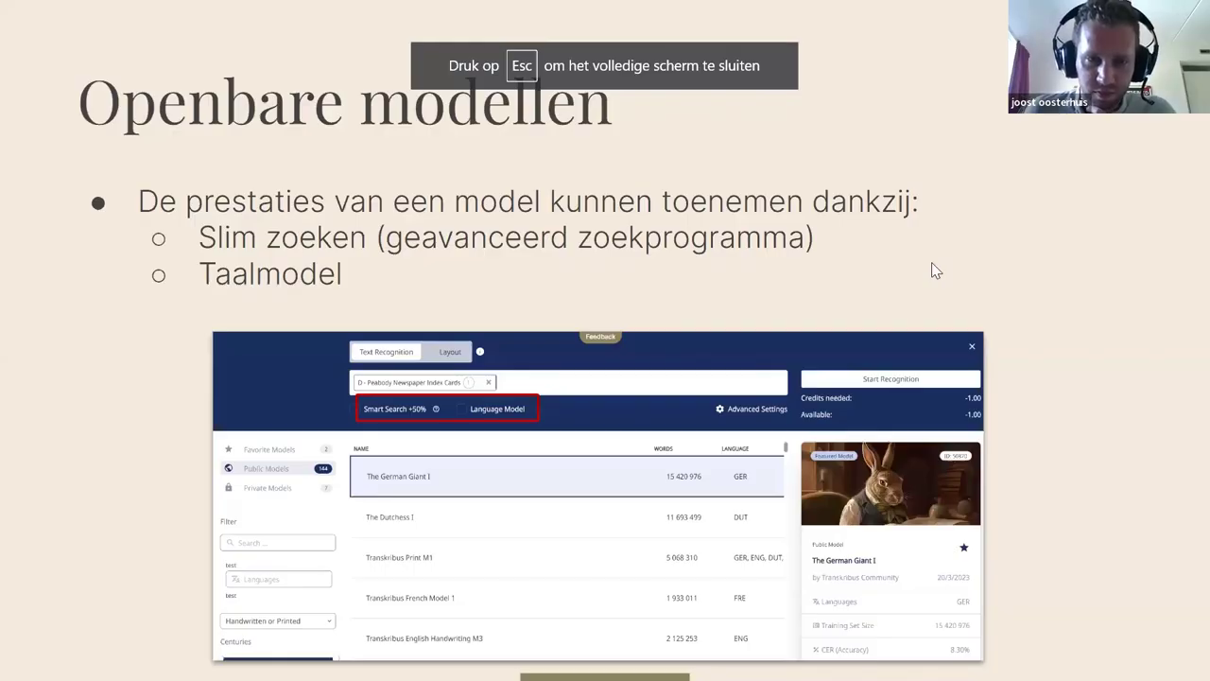
Step: Preview the Structural Tags slide, return to the Openbare modellen slide and end the slide show
{"action": "key", "text": "Right"}
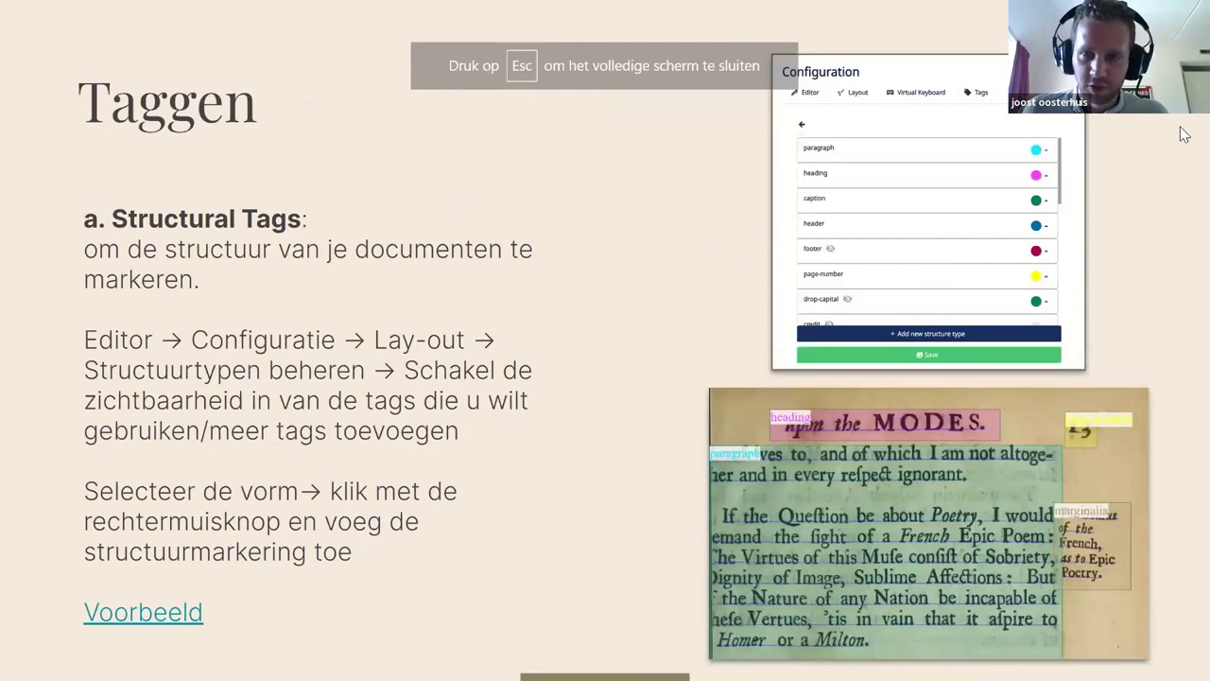
{"action": "key", "text": "Left"}
{"action": "key", "text": "Escape"}
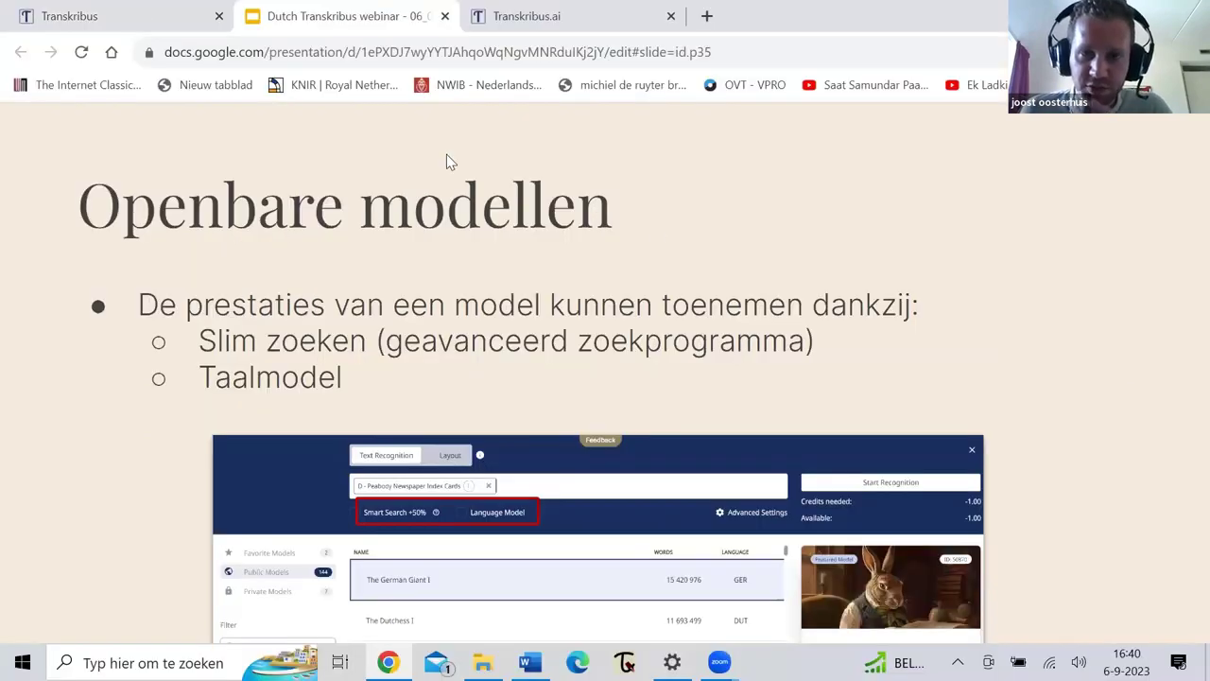
Step: Switch to Transkribus, save the pending transcription changes while leaving the editor, and open the collections overview
{"action": "left_click", "coordinate": [142, 16]}
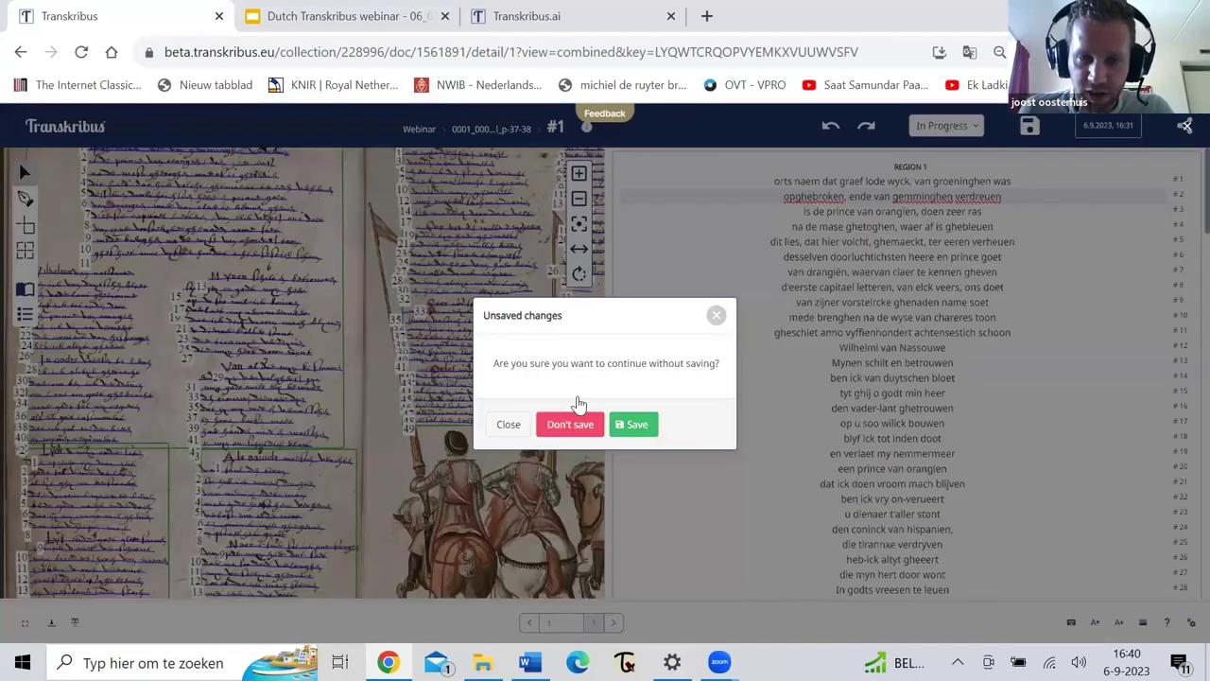
{"action": "key", "text": "Return"}
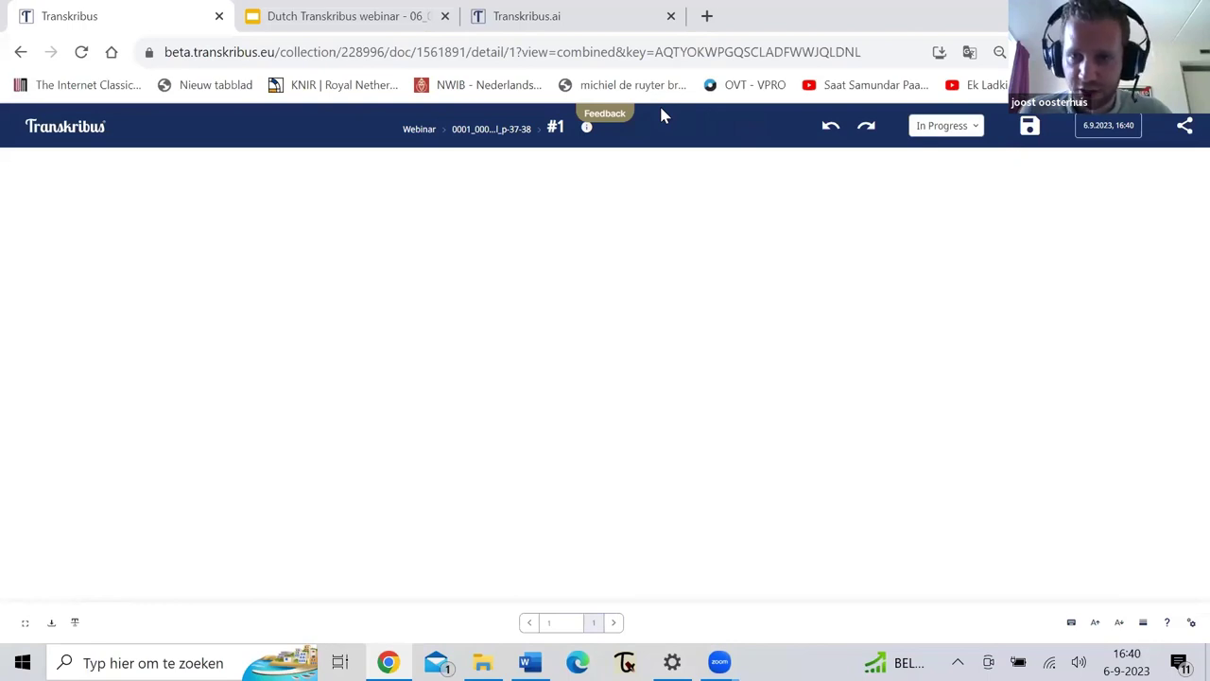
{"action": "left_click", "coordinate": [49, 132]}
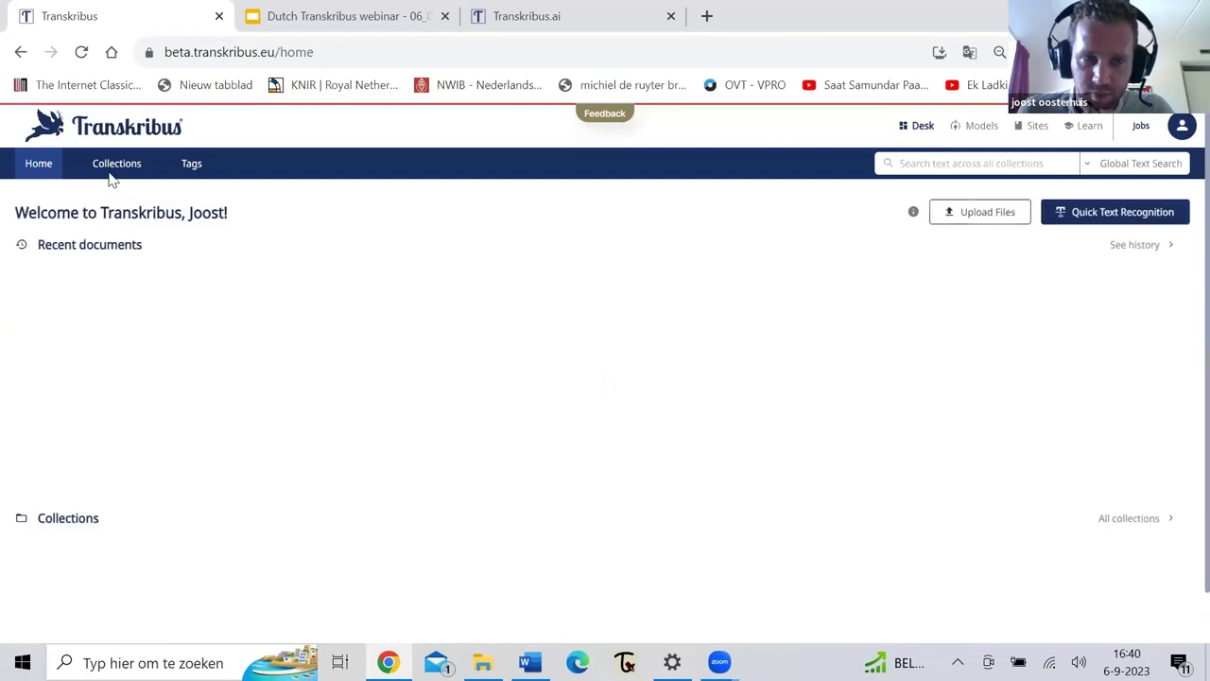
{"action": "left_click", "coordinate": [111, 173]}
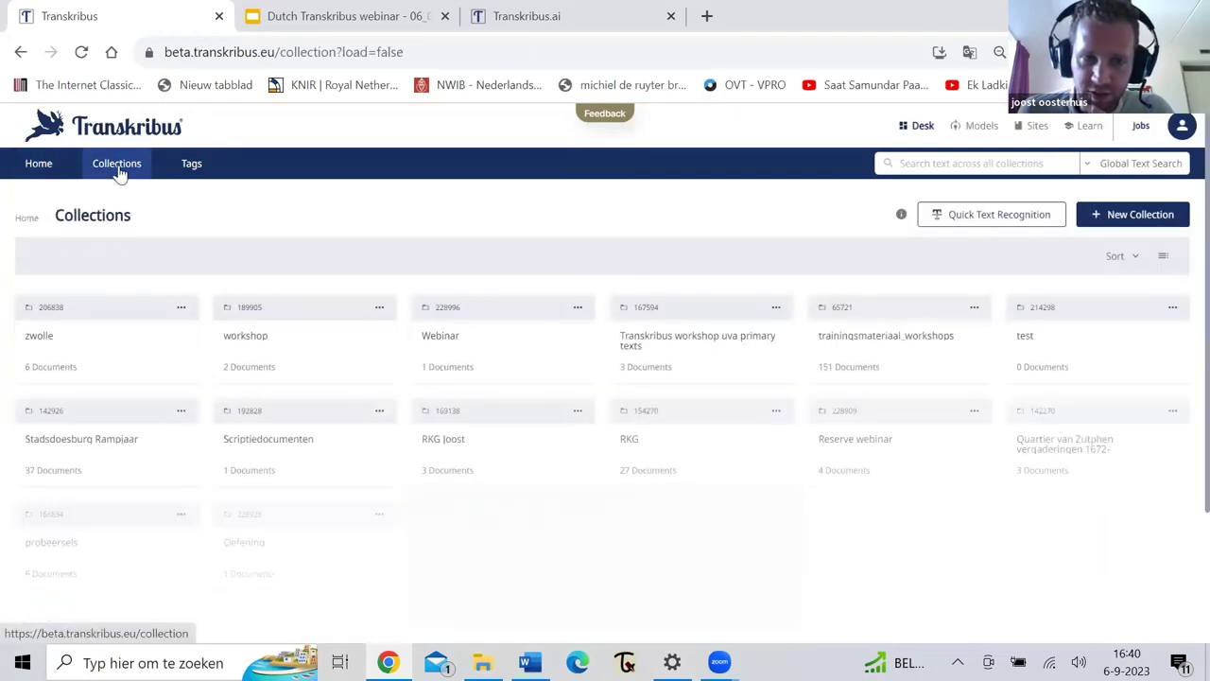
Step: Search the text of all collections for "nassouwe"
{"action": "left_click", "coordinate": [949, 162]}
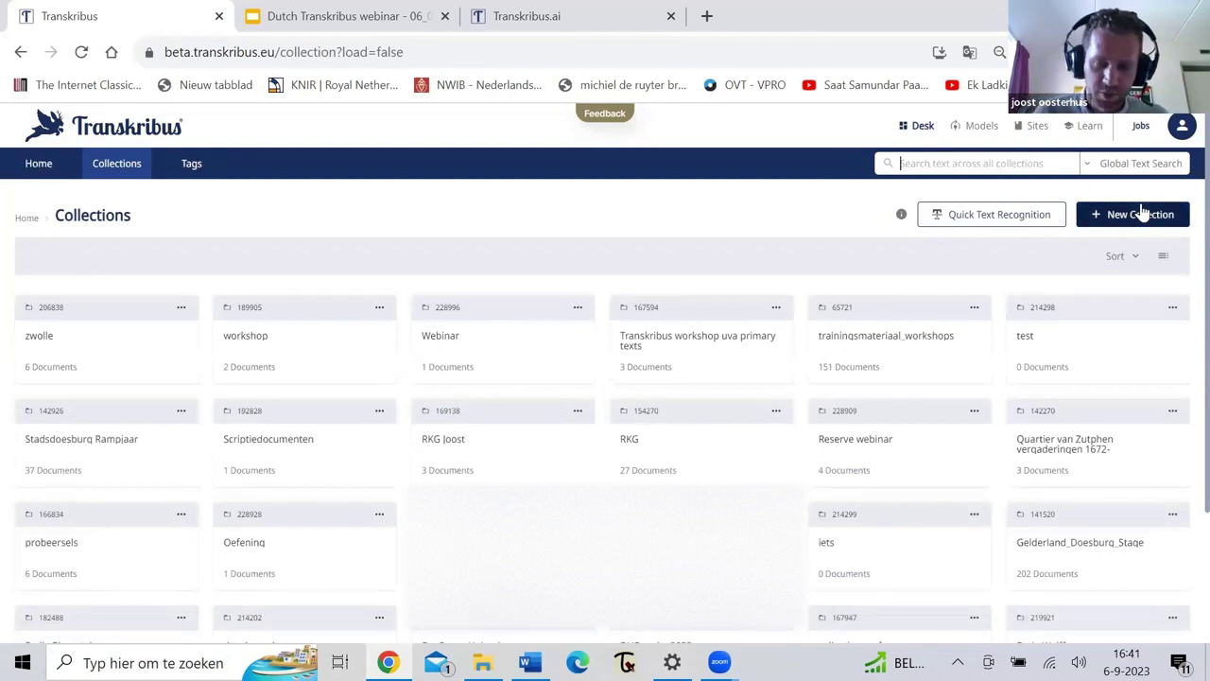
{"action": "type", "text": "nassouwe"}
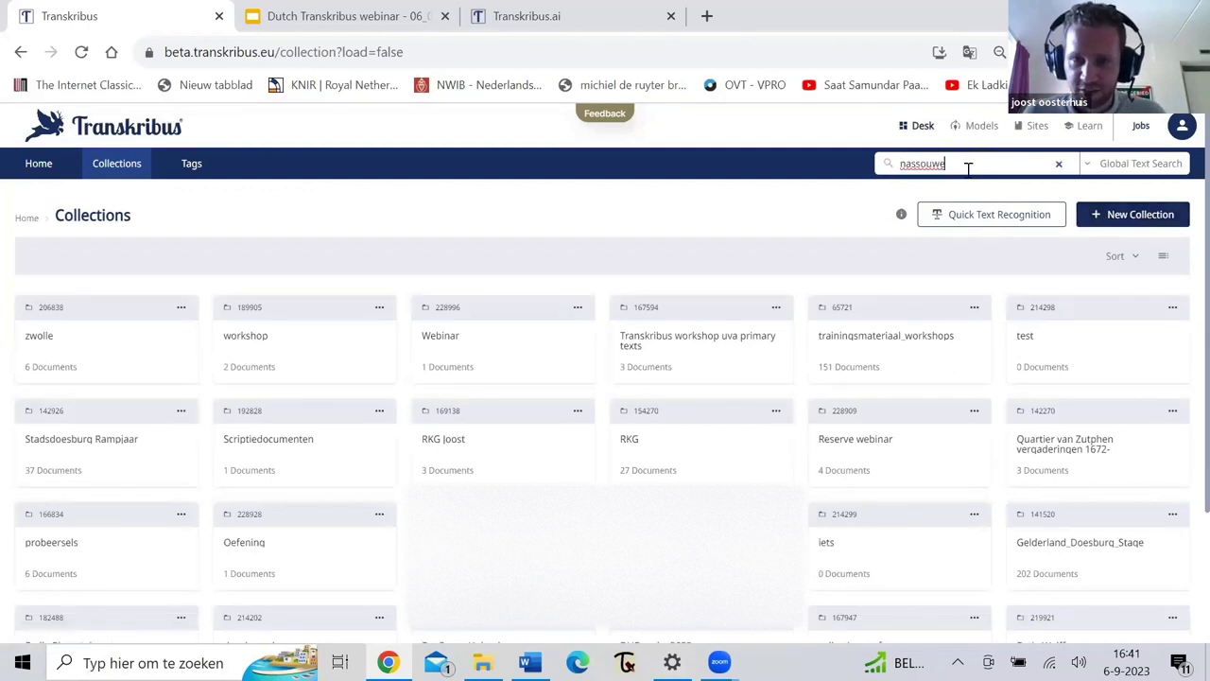
{"action": "key", "text": "Return"}
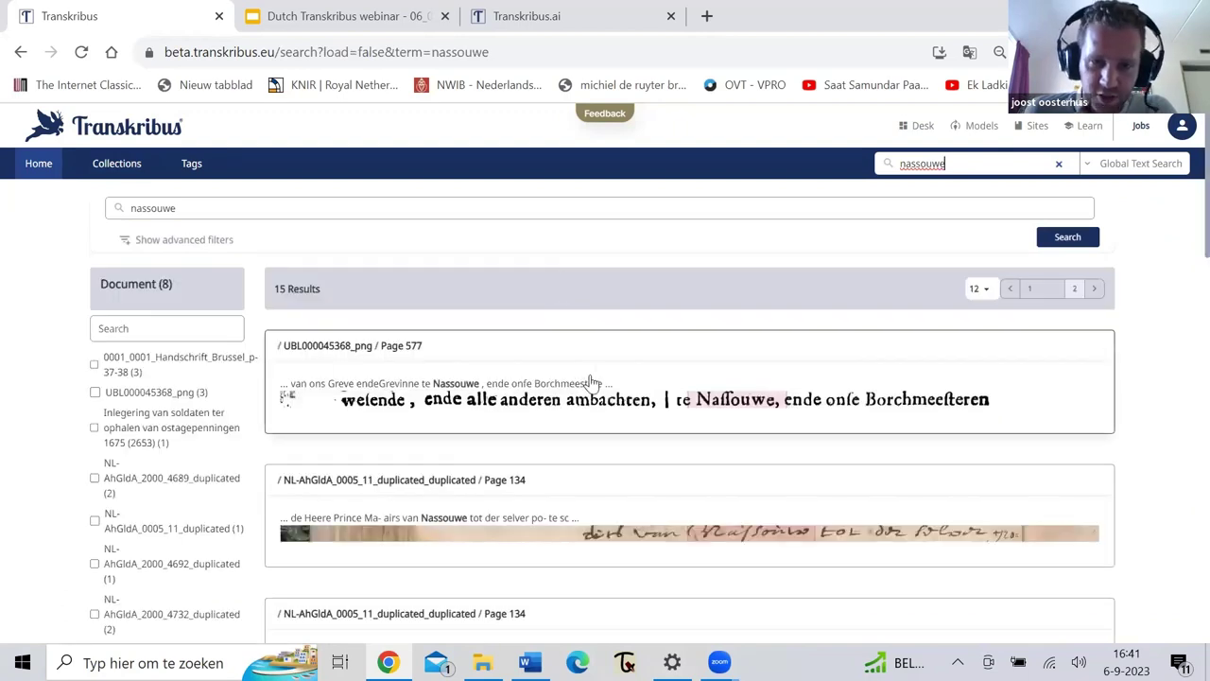
Step: Look through the first page of search results for "nassouwe", comparing the text snippets with the matching manuscript image lines
{"action": "scroll", "coordinate": [589, 369], "scroll_direction": "down", "scroll_amount": 1}
{"action": "scroll", "coordinate": [280, 329], "scroll_direction": "down", "scroll_amount": 1}
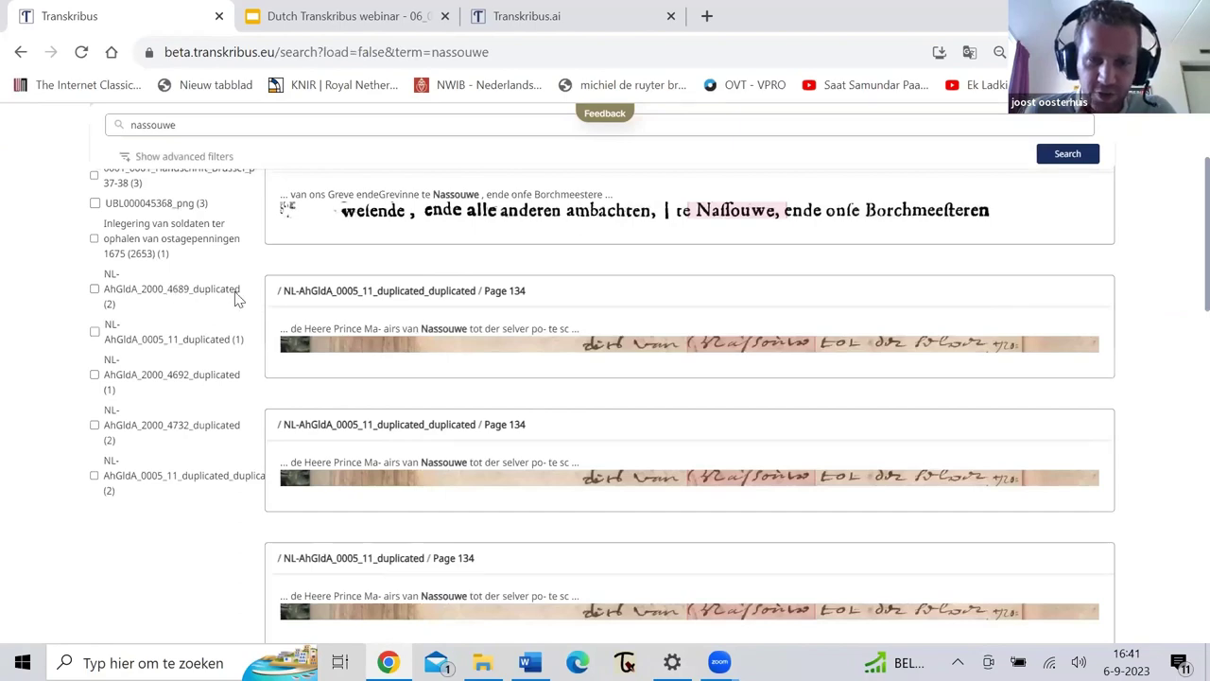
{"action": "scroll", "coordinate": [540, 340], "scroll_direction": "down", "scroll_amount": 1}
{"action": "scroll", "coordinate": [545, 347], "scroll_direction": "up", "scroll_amount": 1}
{"action": "scroll", "coordinate": [545, 347], "scroll_direction": "down", "scroll_amount": 3}
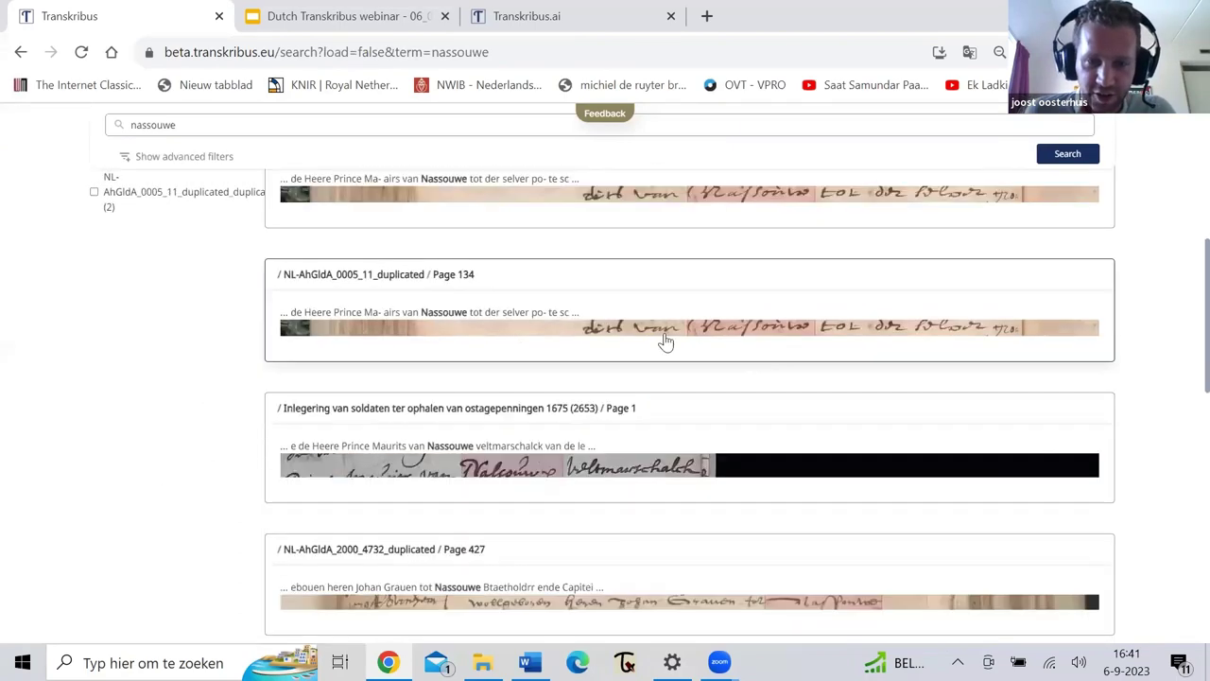
{"action": "scroll", "coordinate": [530, 380], "scroll_direction": "down", "scroll_amount": 1}
{"action": "scroll", "coordinate": [544, 378], "scroll_direction": "down", "scroll_amount": 1}
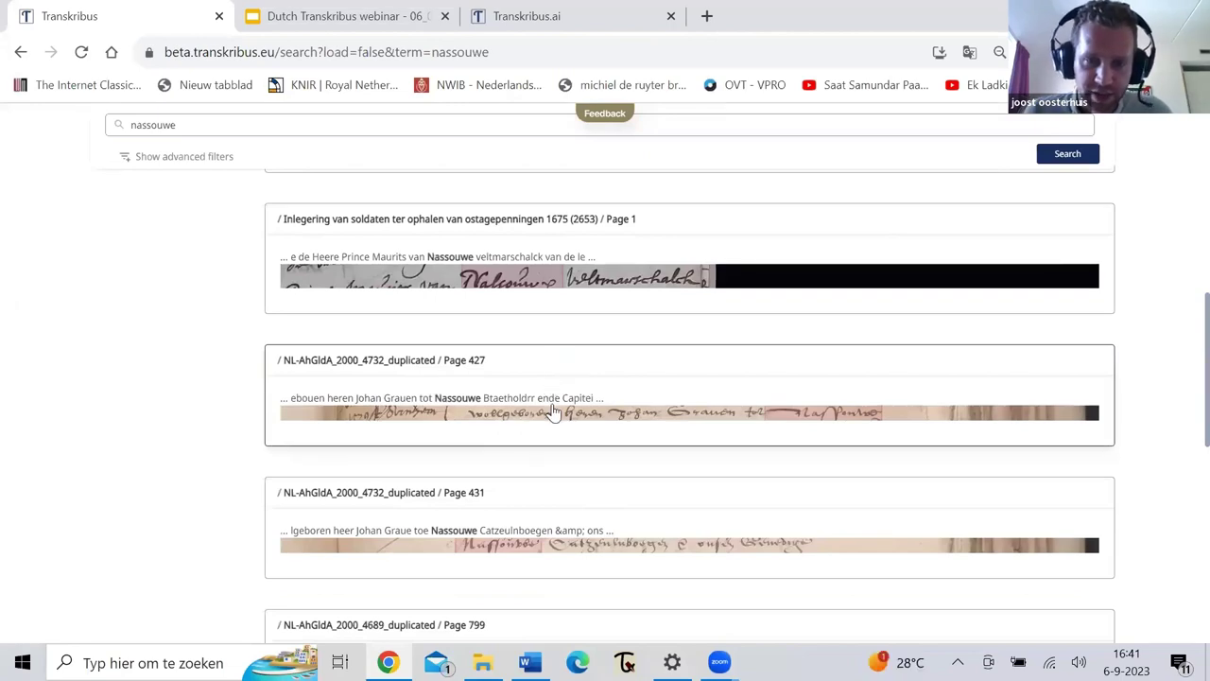
{"action": "scroll", "coordinate": [554, 408], "scroll_direction": "up", "scroll_amount": 3}
{"action": "scroll", "coordinate": [558, 402], "scroll_direction": "up", "scroll_amount": 3}
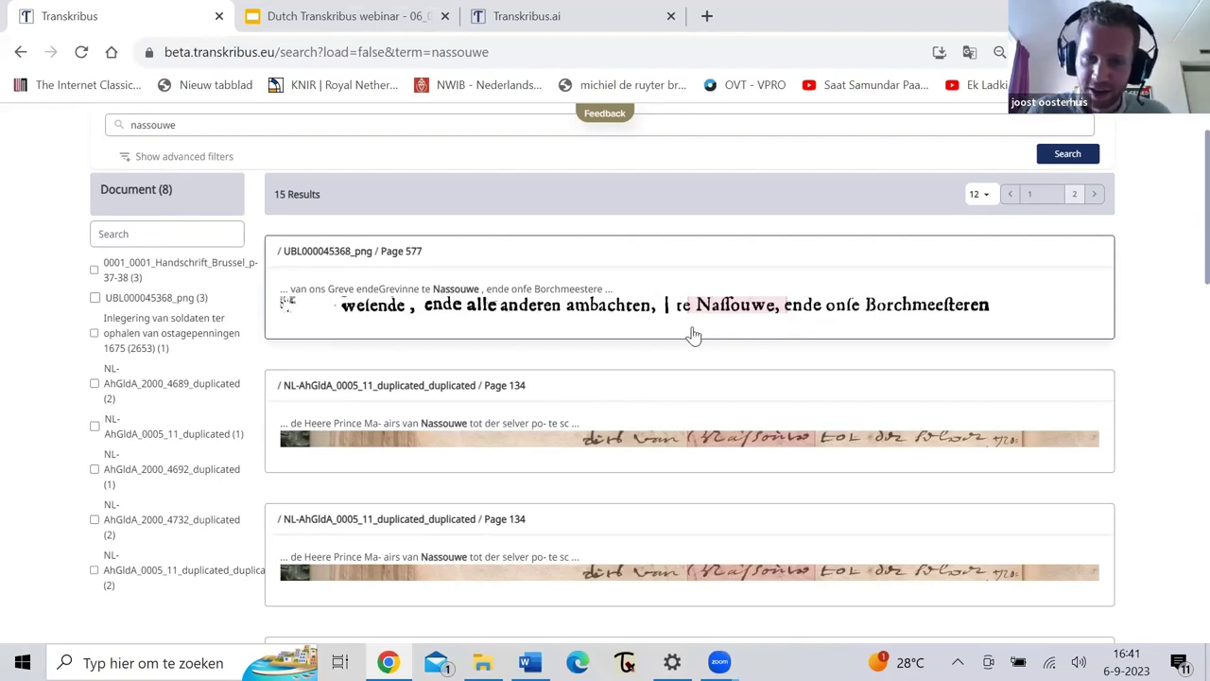
{"action": "scroll", "coordinate": [544, 324], "scroll_direction": "down", "scroll_amount": 1}
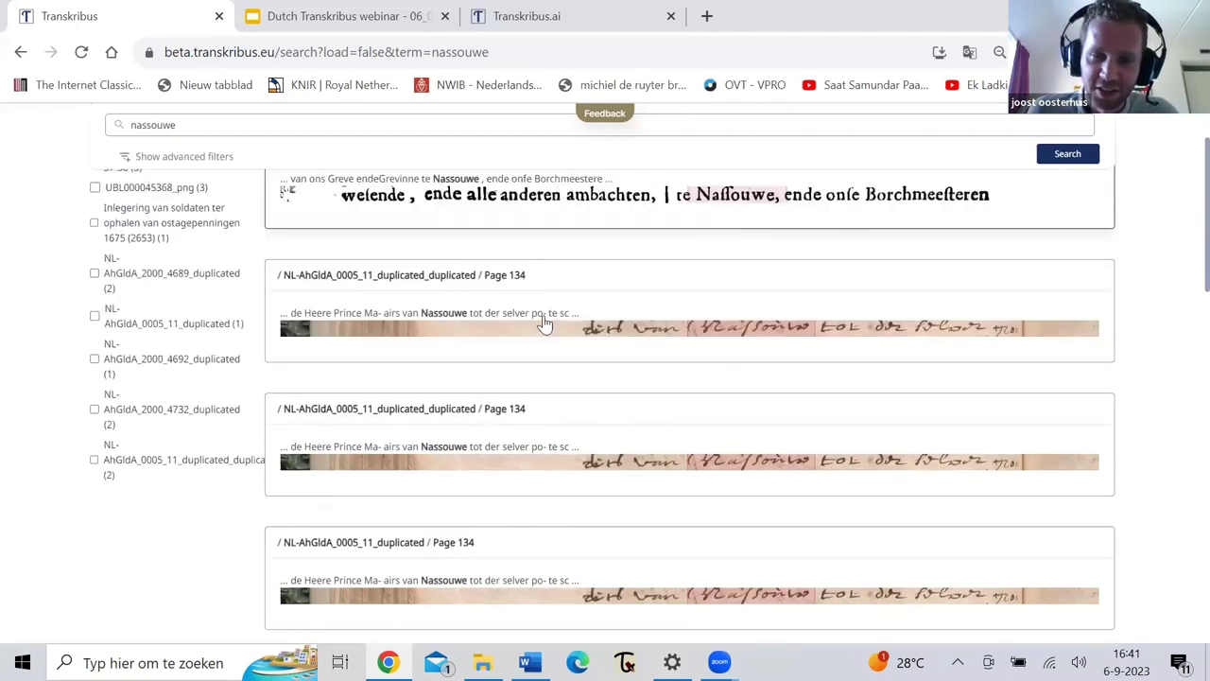
{"action": "scroll", "coordinate": [544, 325], "scroll_direction": "down", "scroll_amount": 3}
{"action": "scroll", "coordinate": [548, 351], "scroll_direction": "up", "scroll_amount": 4}
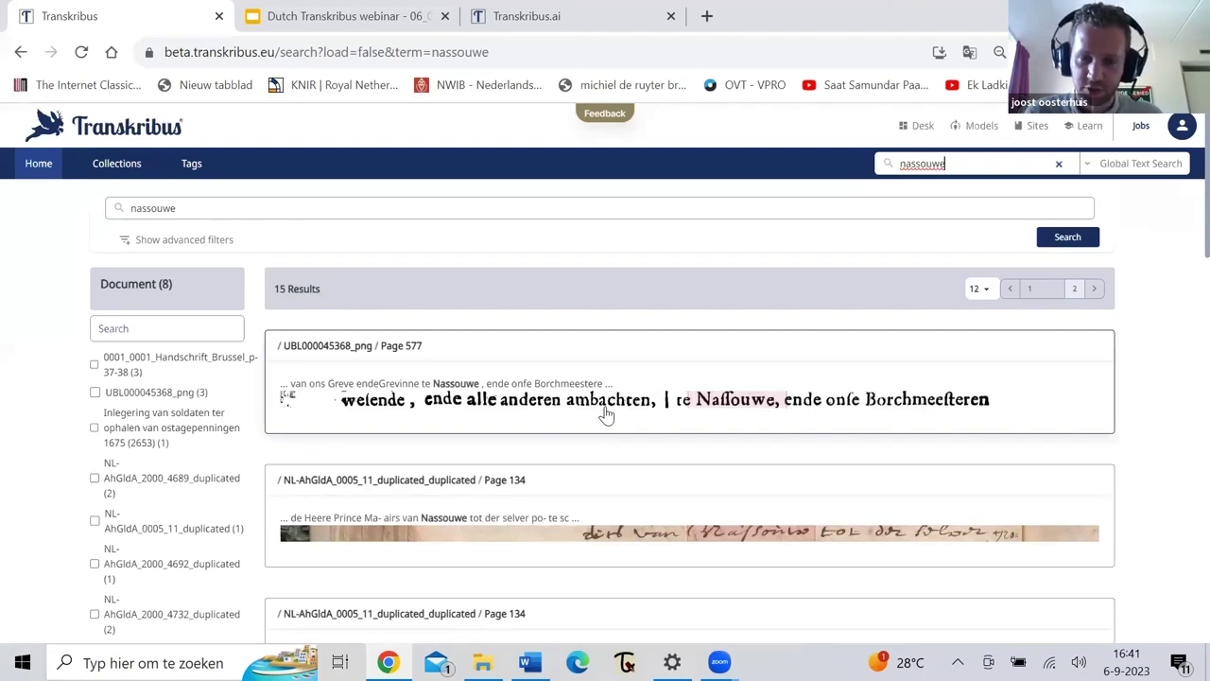
Step: Filter the search results to the document 0001_0001_Handschrift_Brussel_p-37-38
{"action": "scroll", "coordinate": [708, 351], "scroll_direction": "down", "scroll_amount": 1}
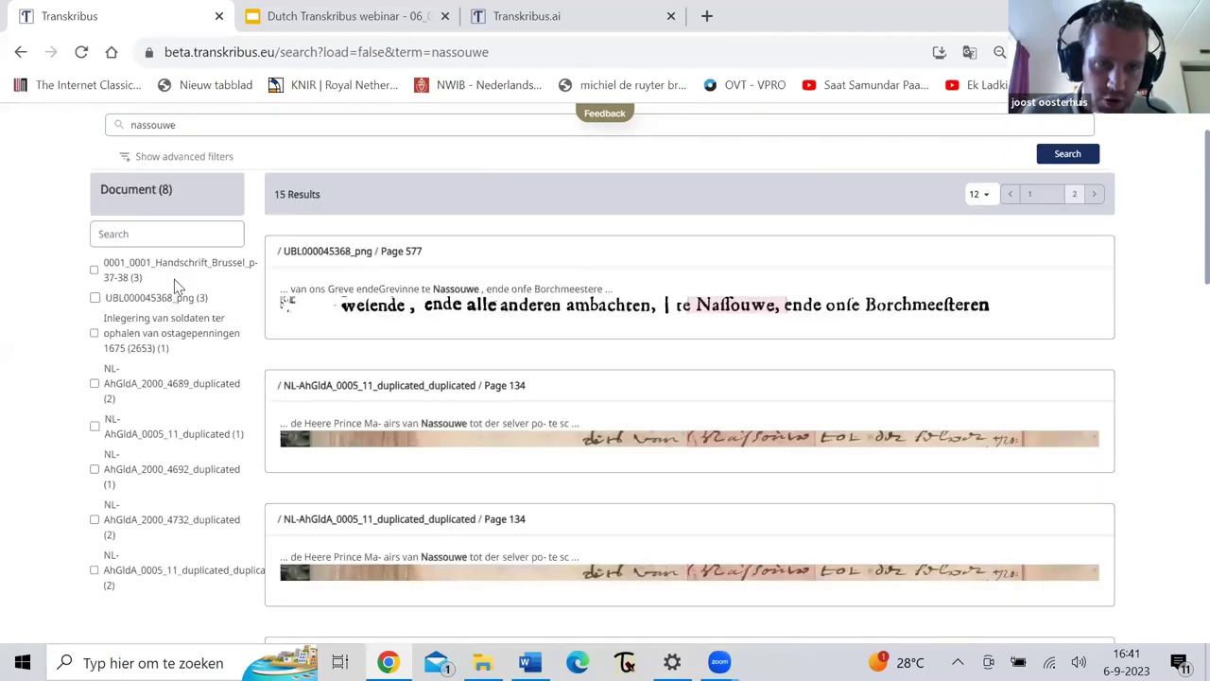
{"action": "scroll", "coordinate": [174, 279], "scroll_direction": "up", "scroll_amount": 1}
{"action": "scroll", "coordinate": [161, 391], "scroll_direction": "down", "scroll_amount": 2}
{"action": "scroll", "coordinate": [154, 368], "scroll_direction": "up", "scroll_amount": 1}
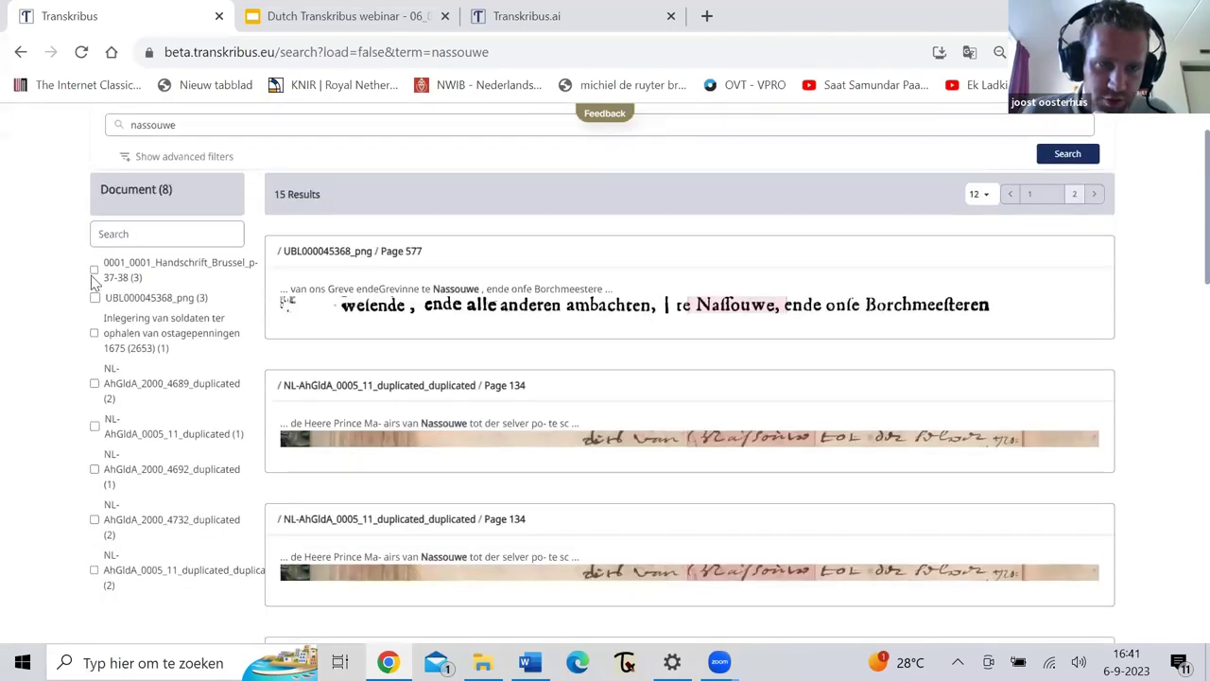
{"action": "left_click", "coordinate": [93, 271]}
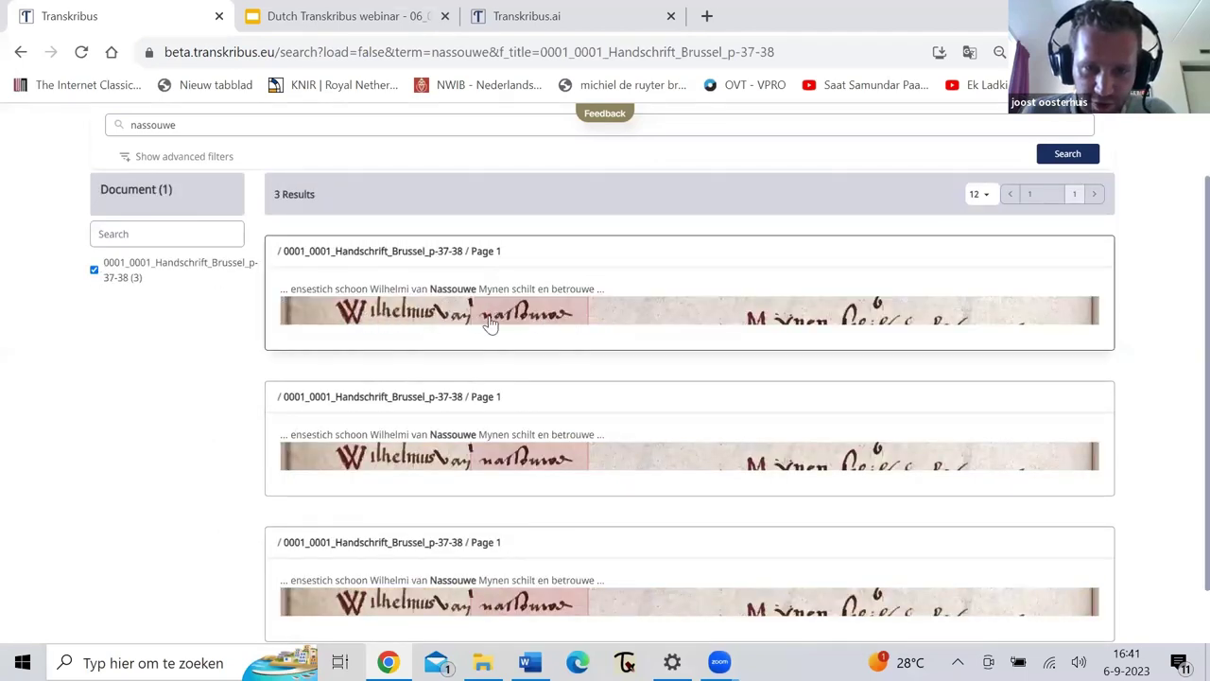
Step: Examine the filtered hits in the Brussel manuscript, and return to the Transkribus home page
{"action": "scroll", "coordinate": [545, 384], "scroll_direction": "up", "scroll_amount": 1}
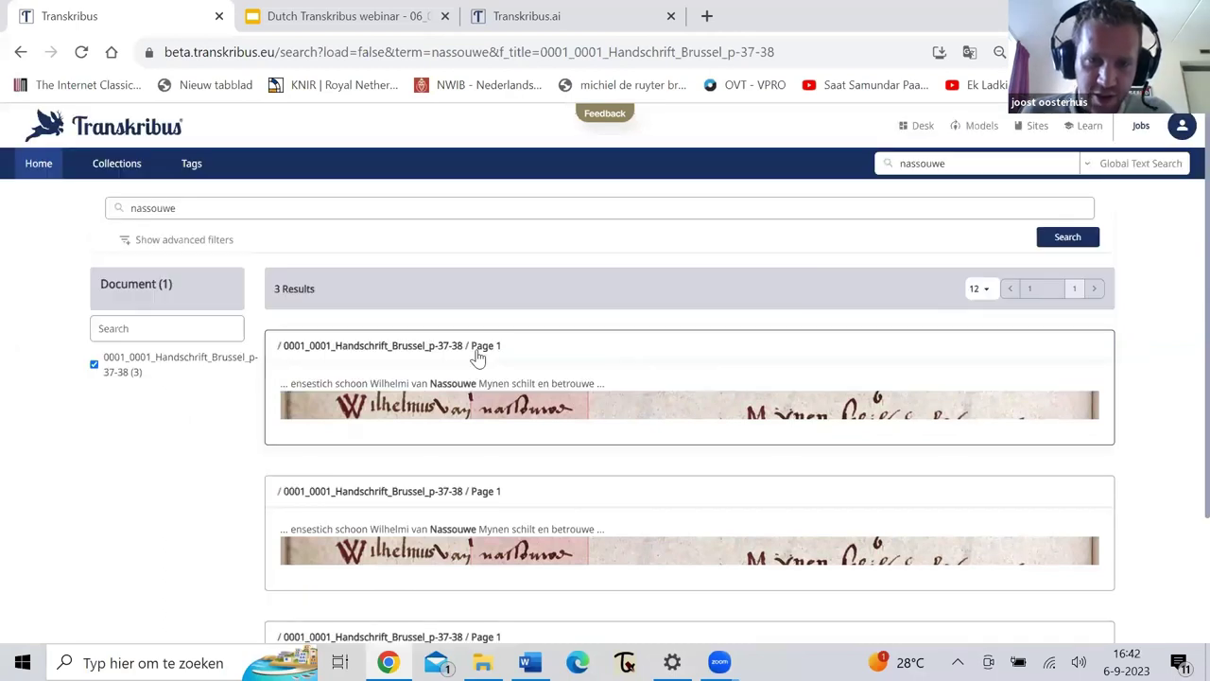
{"action": "scroll", "coordinate": [527, 447], "scroll_direction": "down", "scroll_amount": 1}
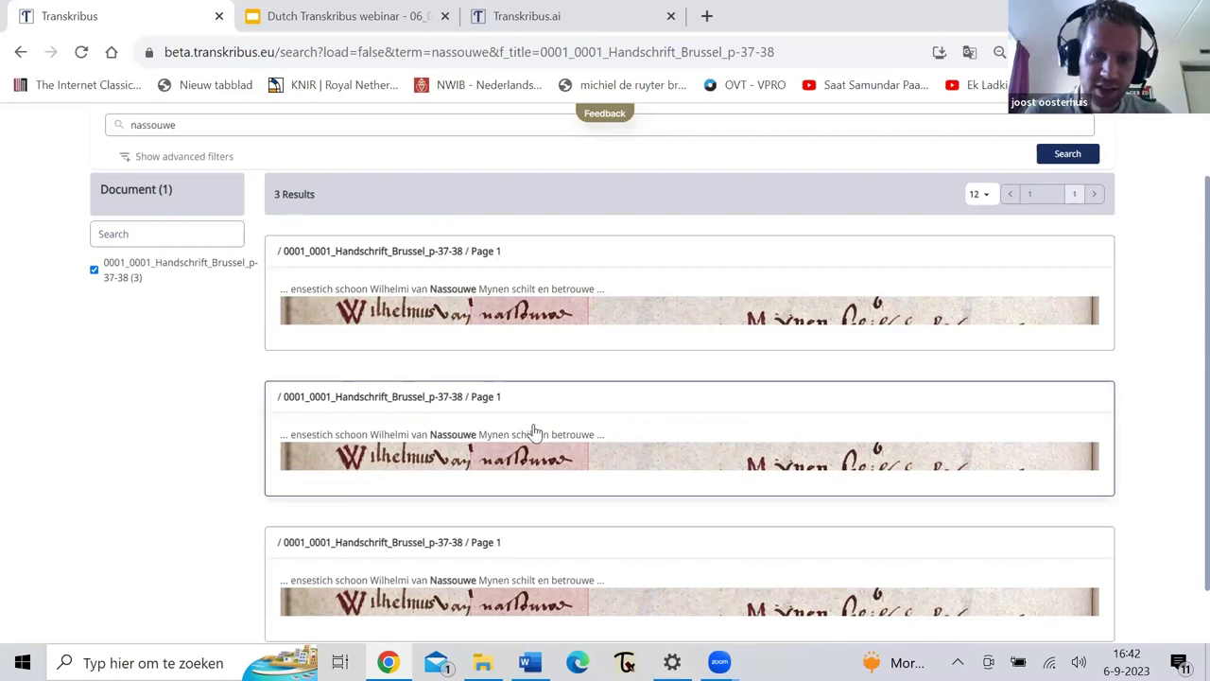
{"action": "scroll", "coordinate": [303, 393], "scroll_direction": "up", "scroll_amount": 1}
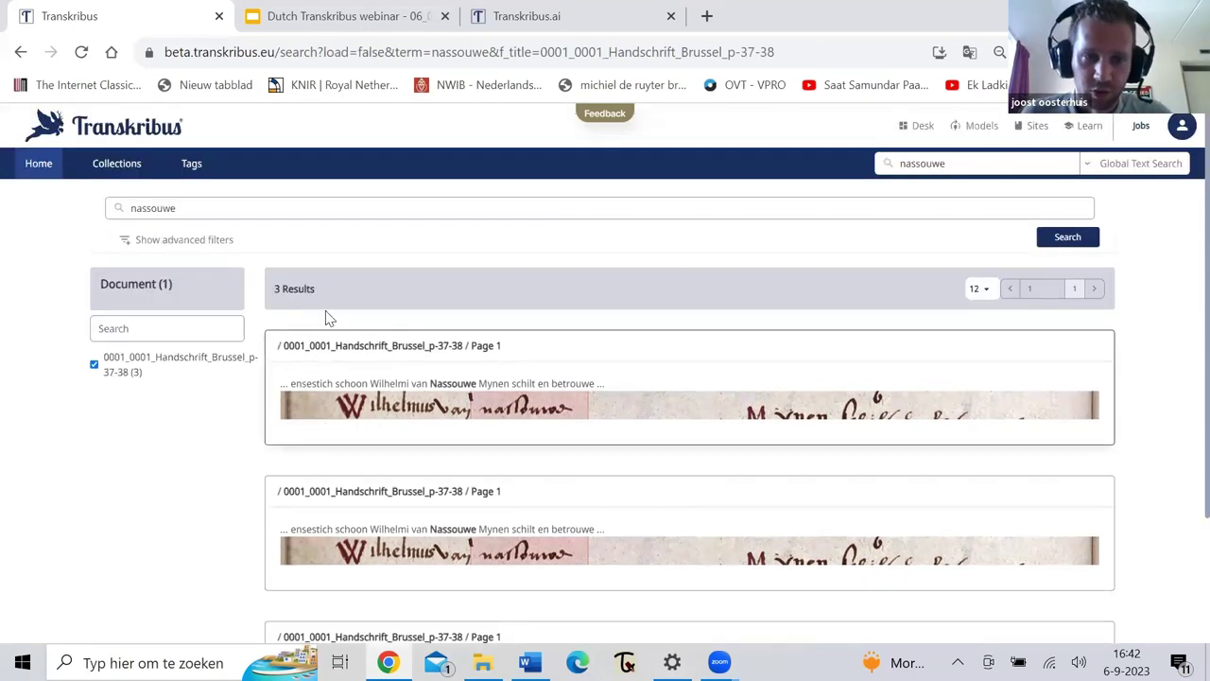
{"action": "left_click", "coordinate": [39, 162]}
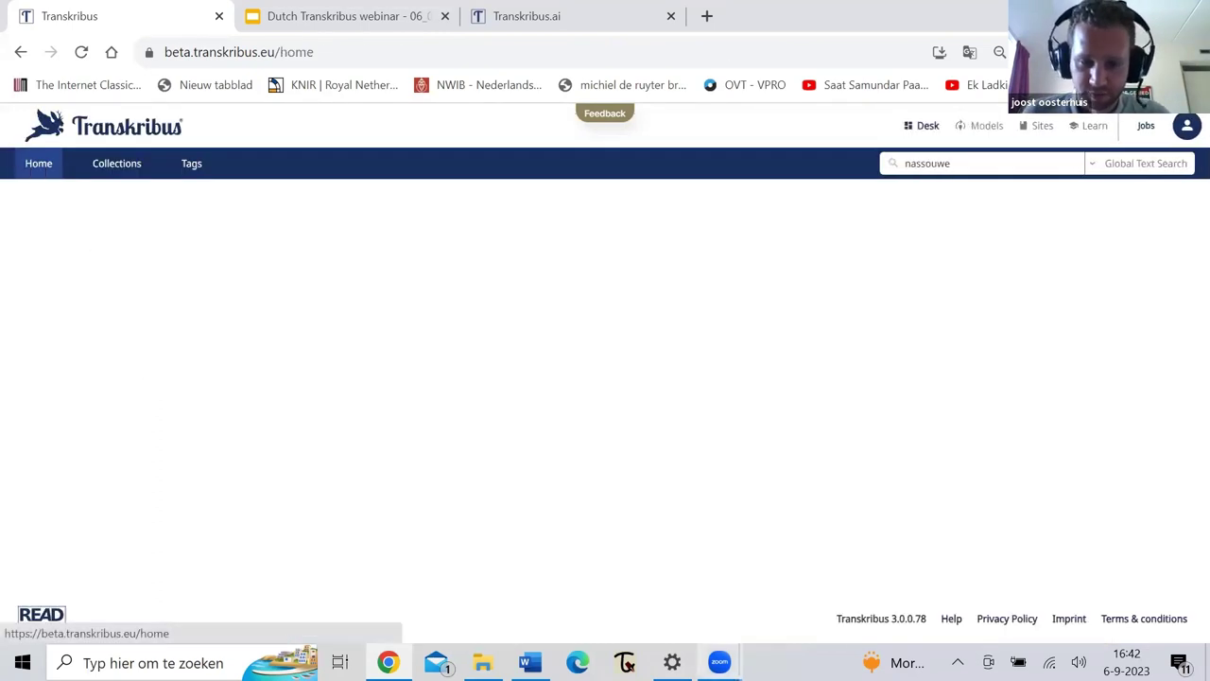
Step: Switch to Google Slides, present from the Openbare modellen slide and advance to the Tekstuele tags slide 40
{"action": "left_click", "coordinate": [376, 15]}
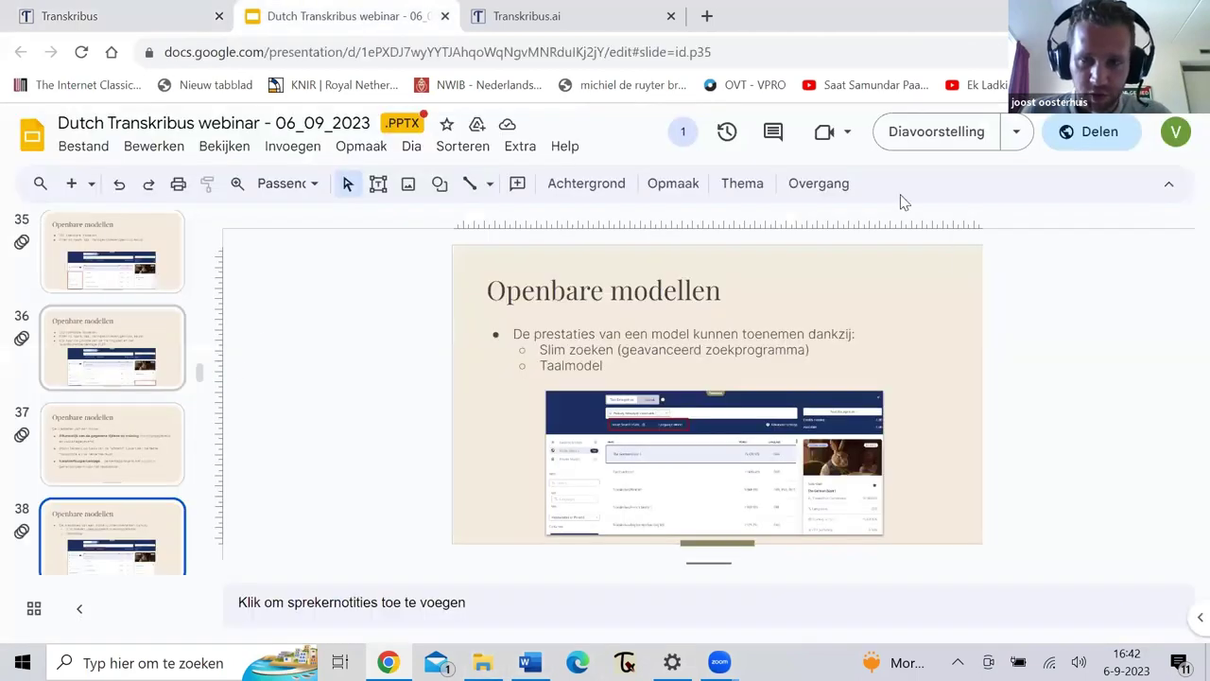
{"action": "left_click", "coordinate": [917, 142]}
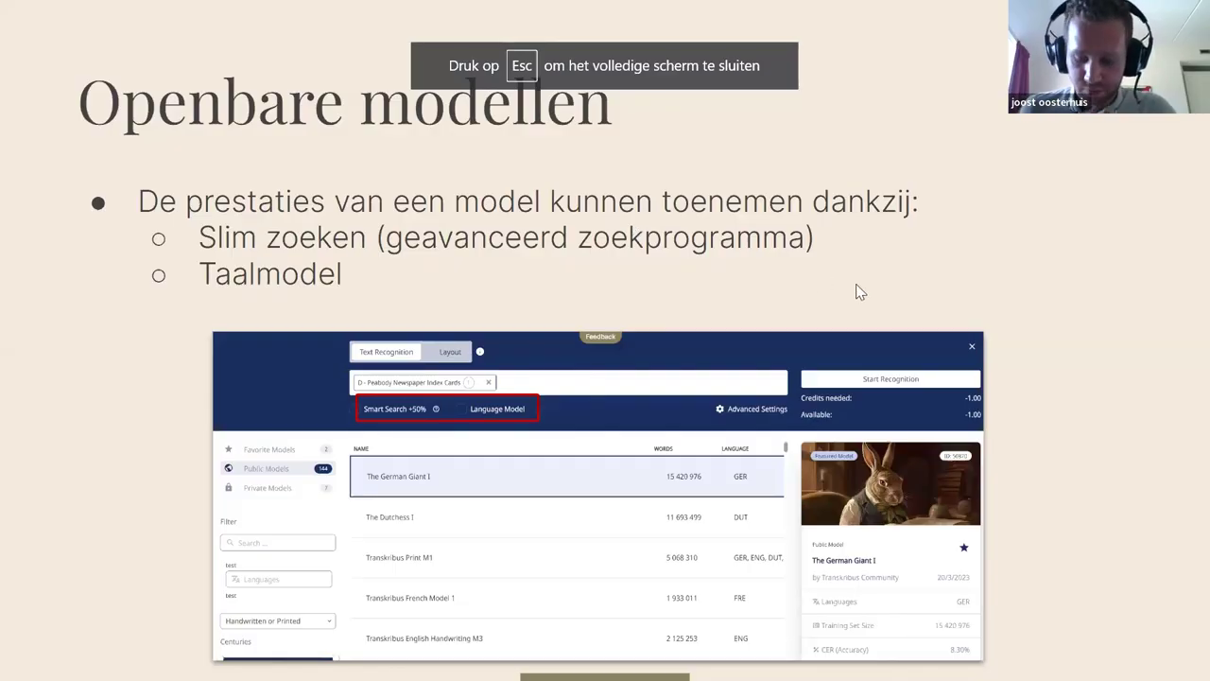
{"action": "key", "text": "Right"}
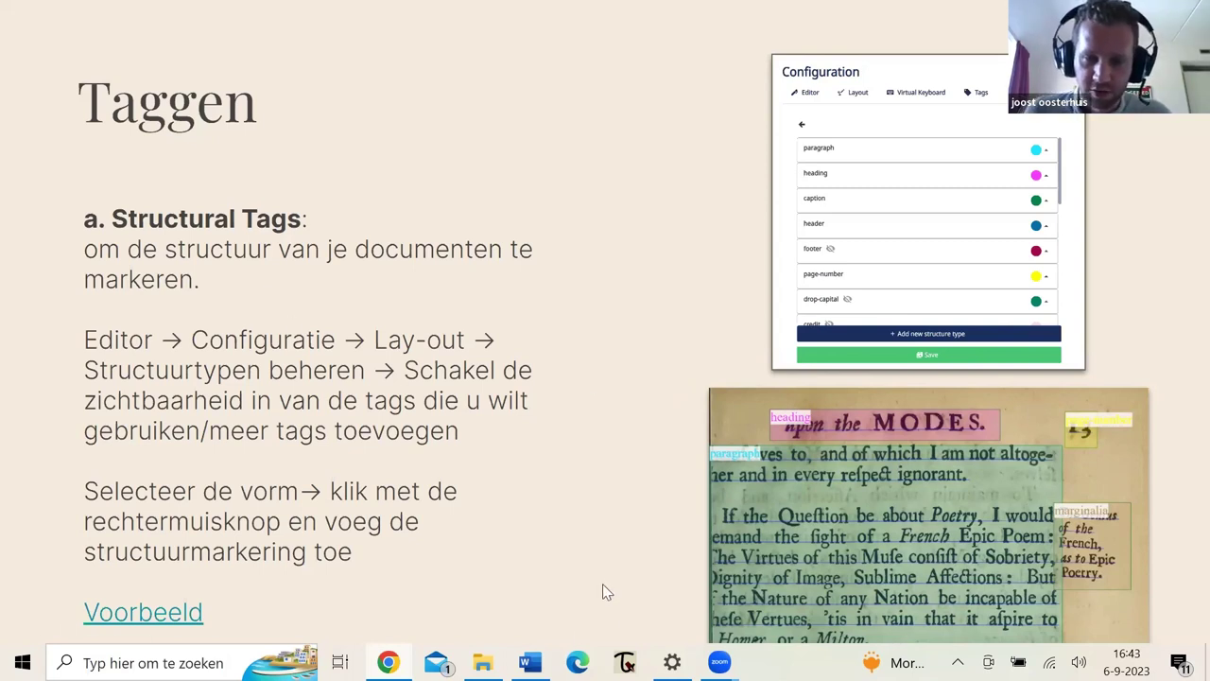
{"action": "key", "text": "Right"}
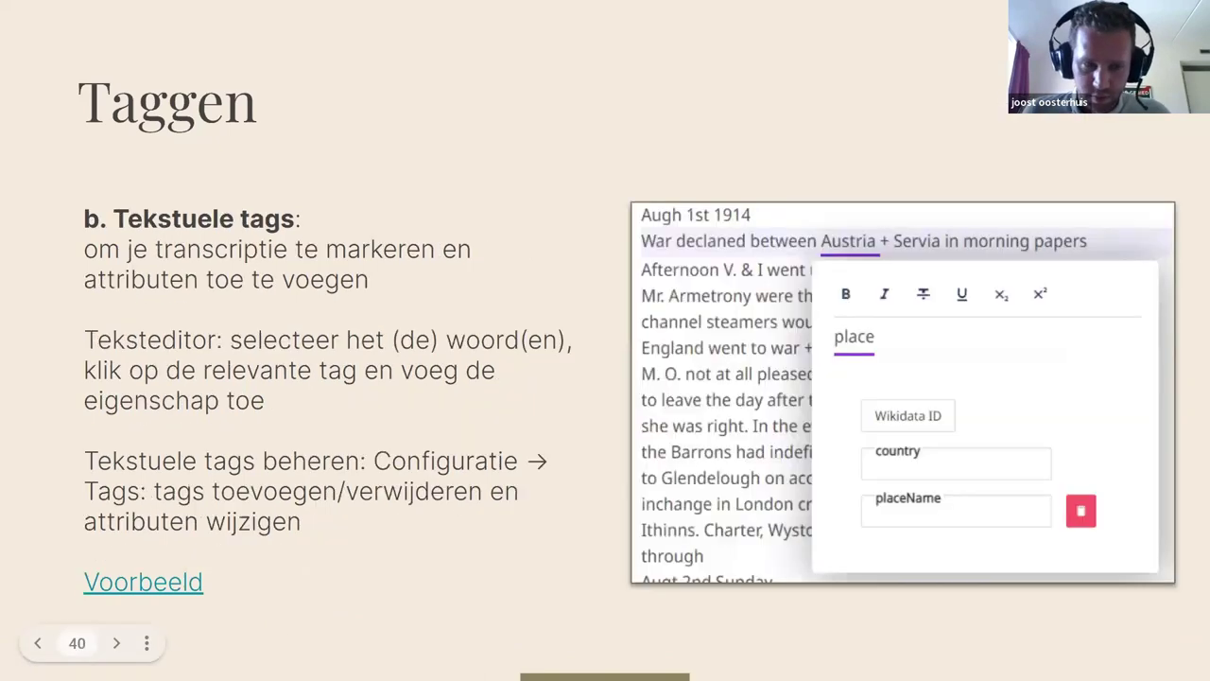
Step: Present the two Zoeken op slides, 41 and 42, moving back to the search options before finishing on Slim zoeken
{"action": "left_click", "coordinate": [117, 643]}
{"action": "left_click", "coordinate": [118, 643]}
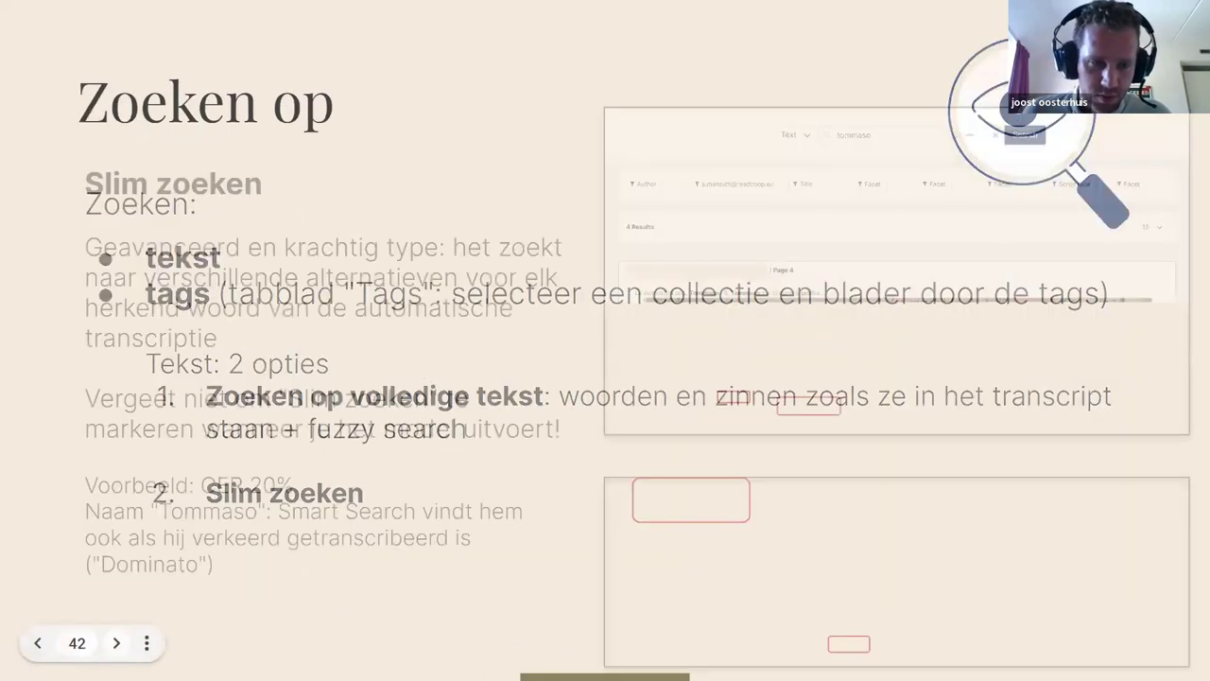
{"action": "left_click", "coordinate": [38, 643]}
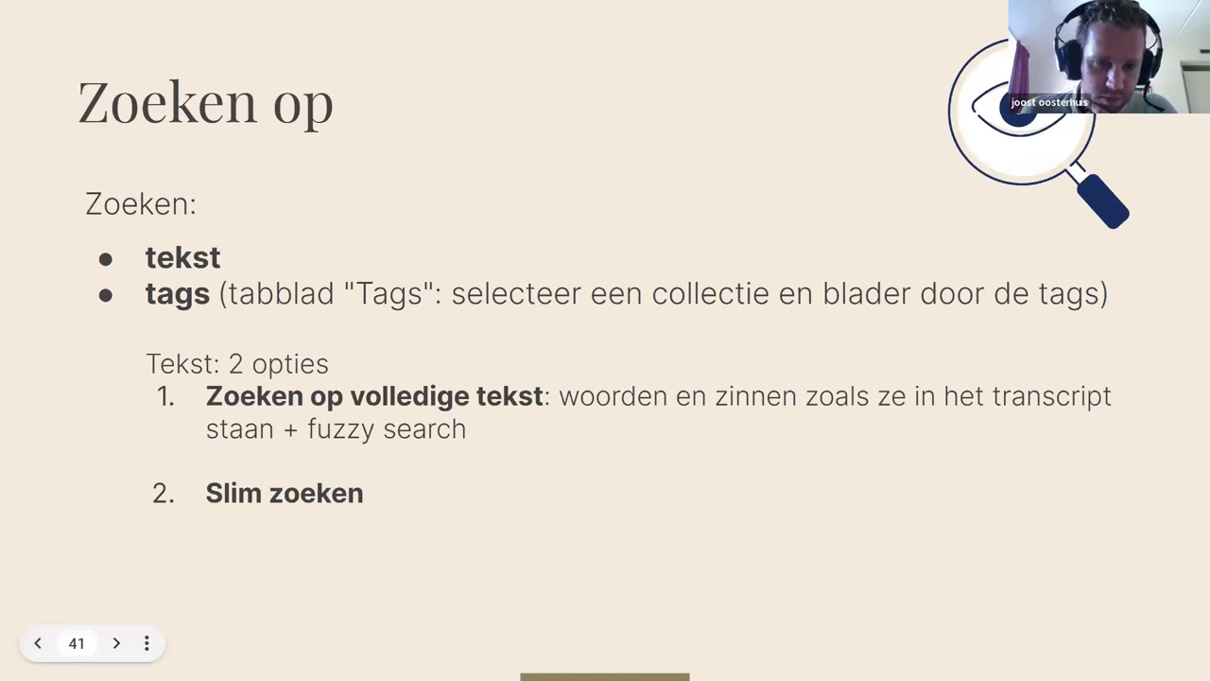
{"action": "left_click", "coordinate": [118, 643]}
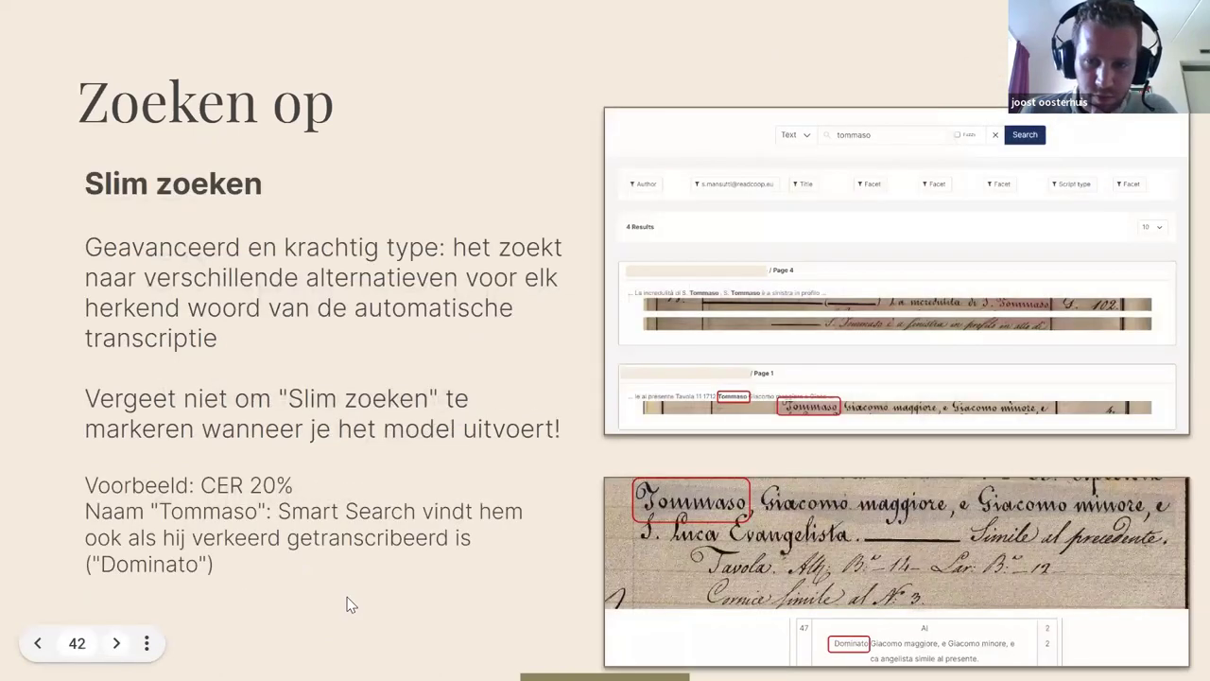
{"action": "left_click", "coordinate": [36, 644]}
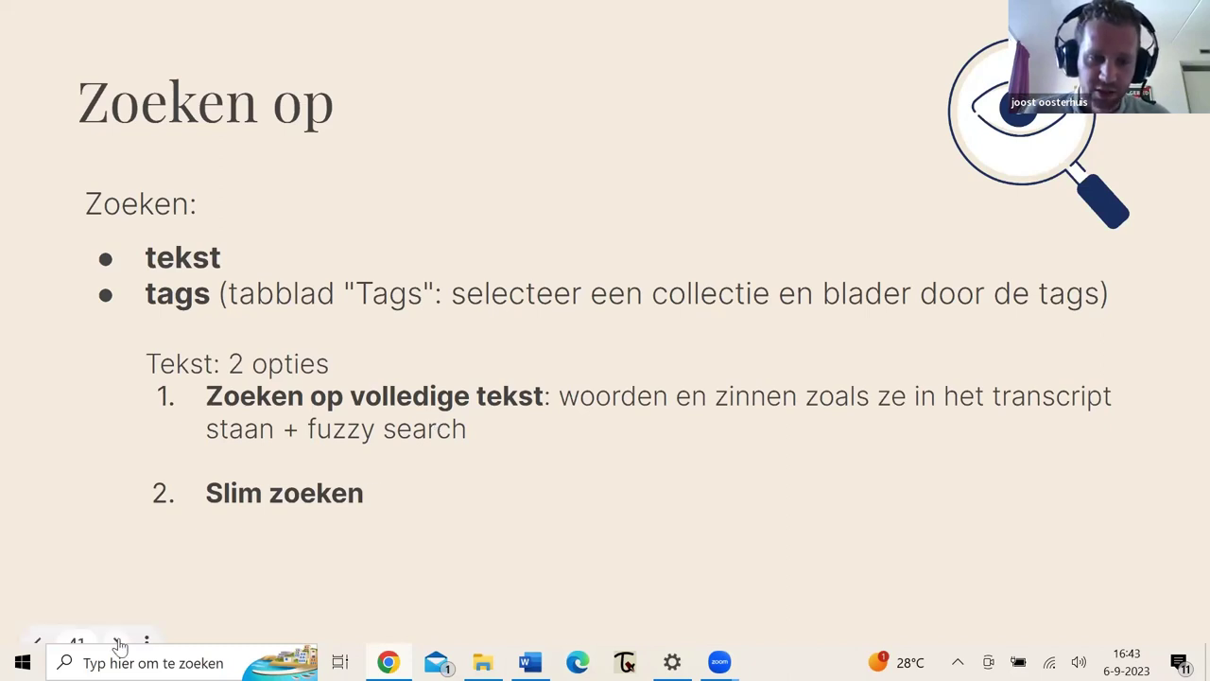
{"action": "left_click", "coordinate": [117, 643]}
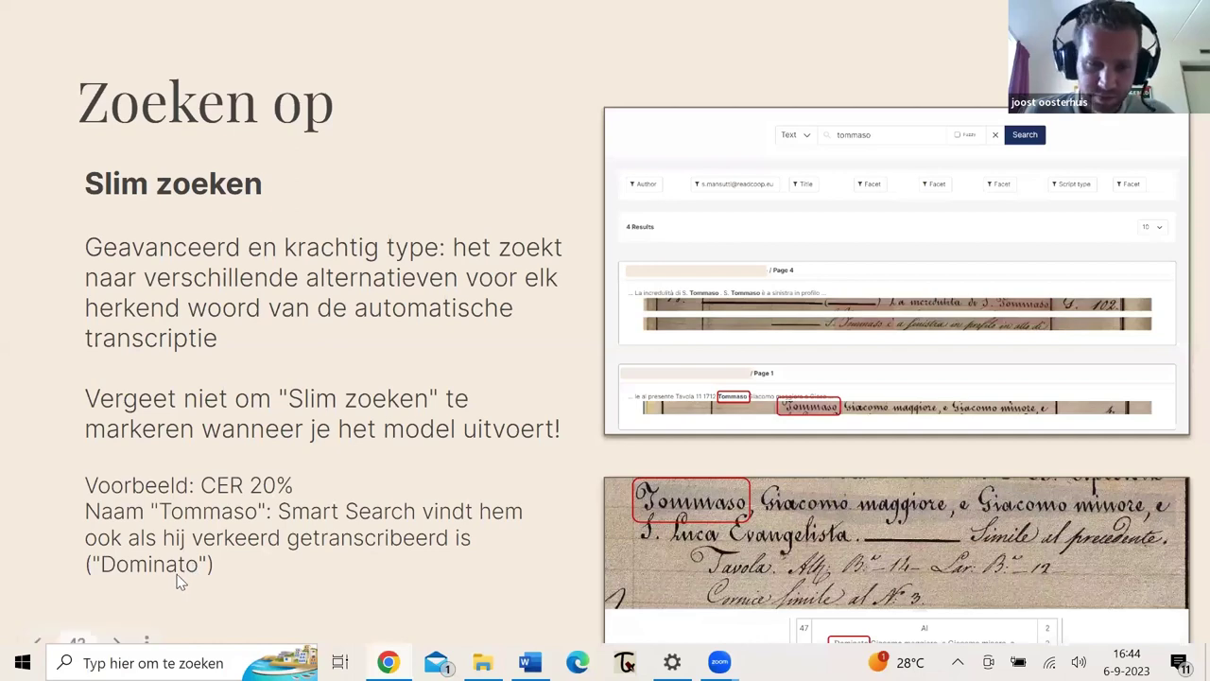
Step: Show the two Exporteer slides, end the slide show on the first one, and switch to the Transkribus home page
{"action": "left_click", "coordinate": [116, 642]}
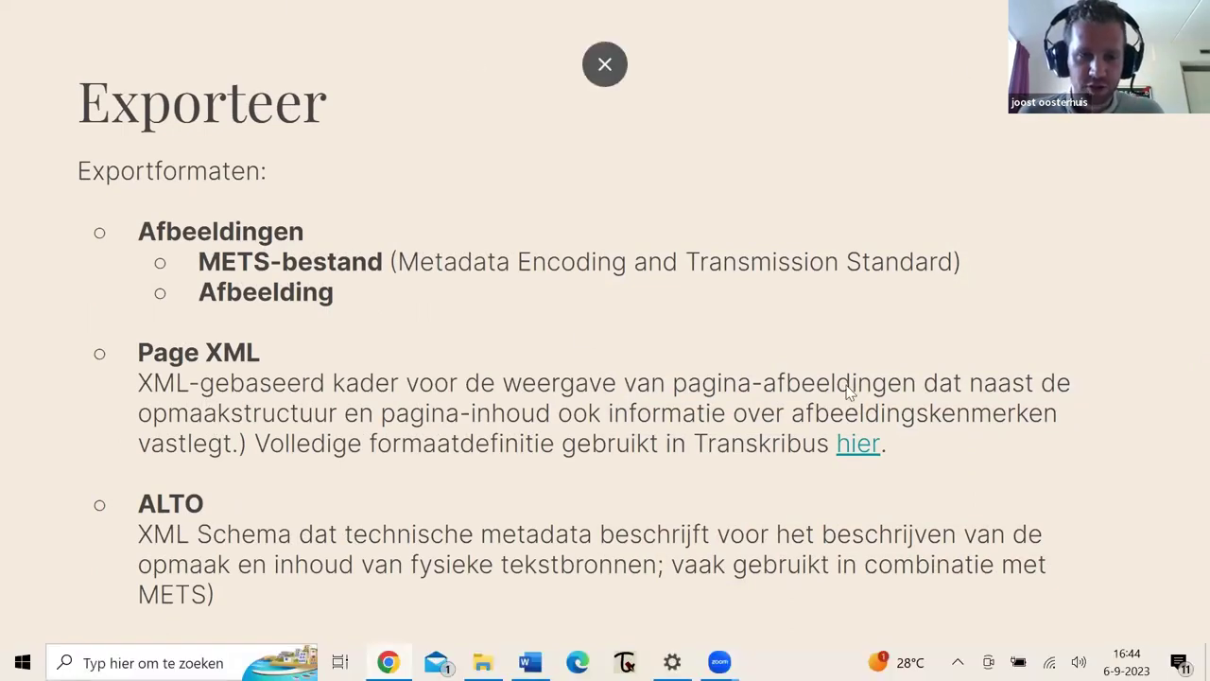
{"action": "left_click", "coordinate": [974, 178]}
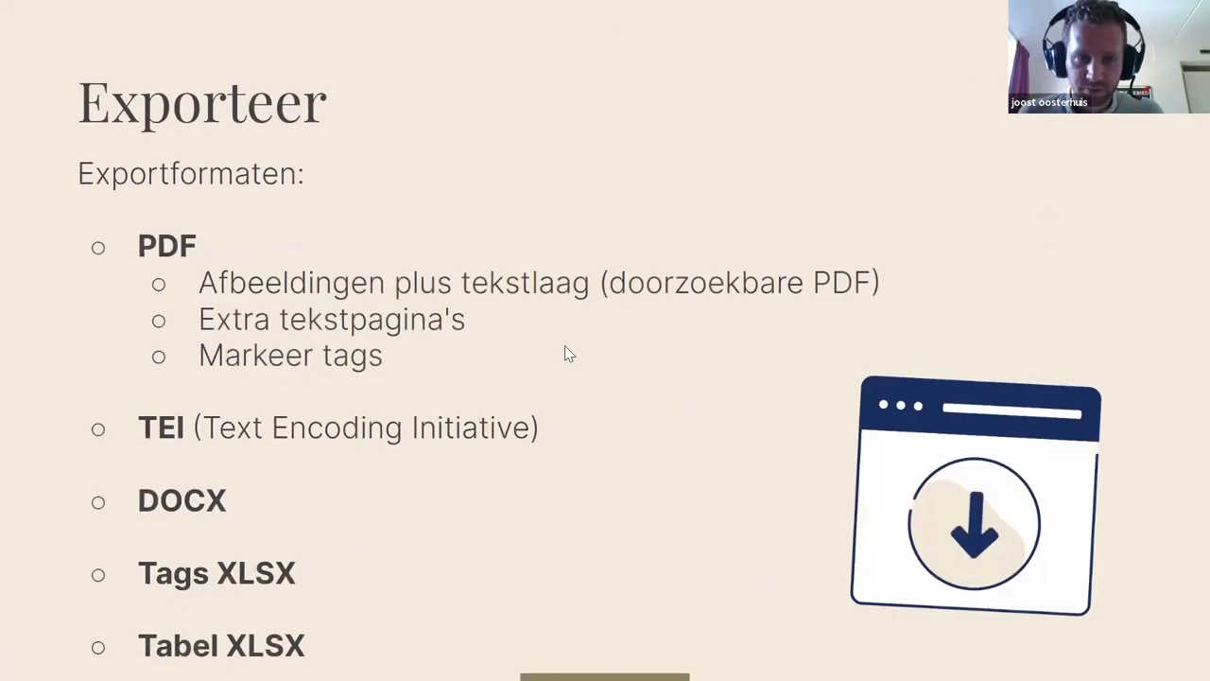
{"action": "key", "text": "Left"}
{"action": "key", "text": "Escape"}
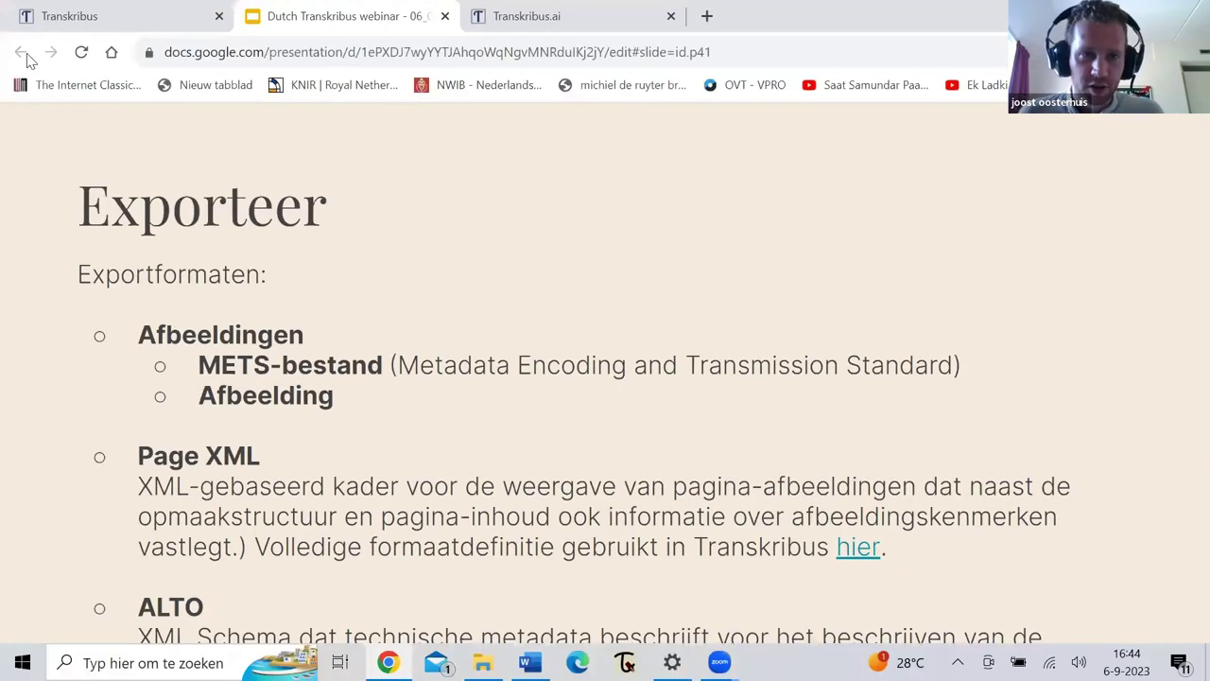
{"action": "left_click", "coordinate": [56, 16]}
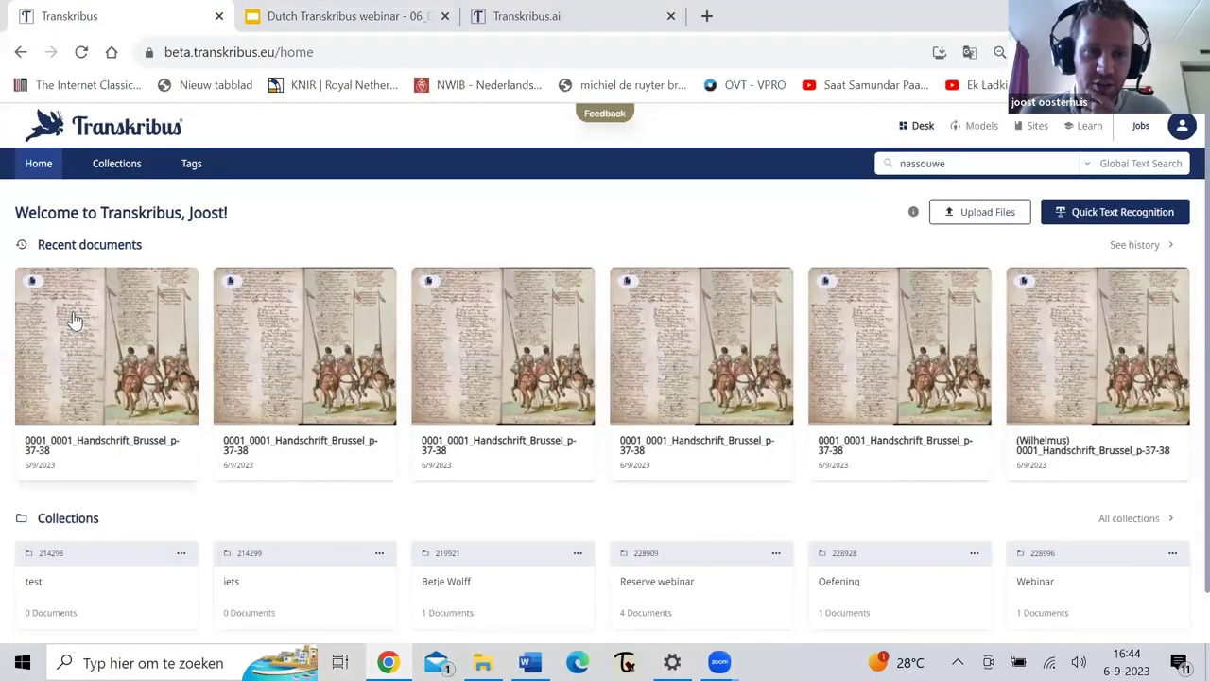
Step: Open the most recent Brussel manuscript document, select its only page and open the export settings for it
{"action": "left_click", "coordinate": [73, 319]}
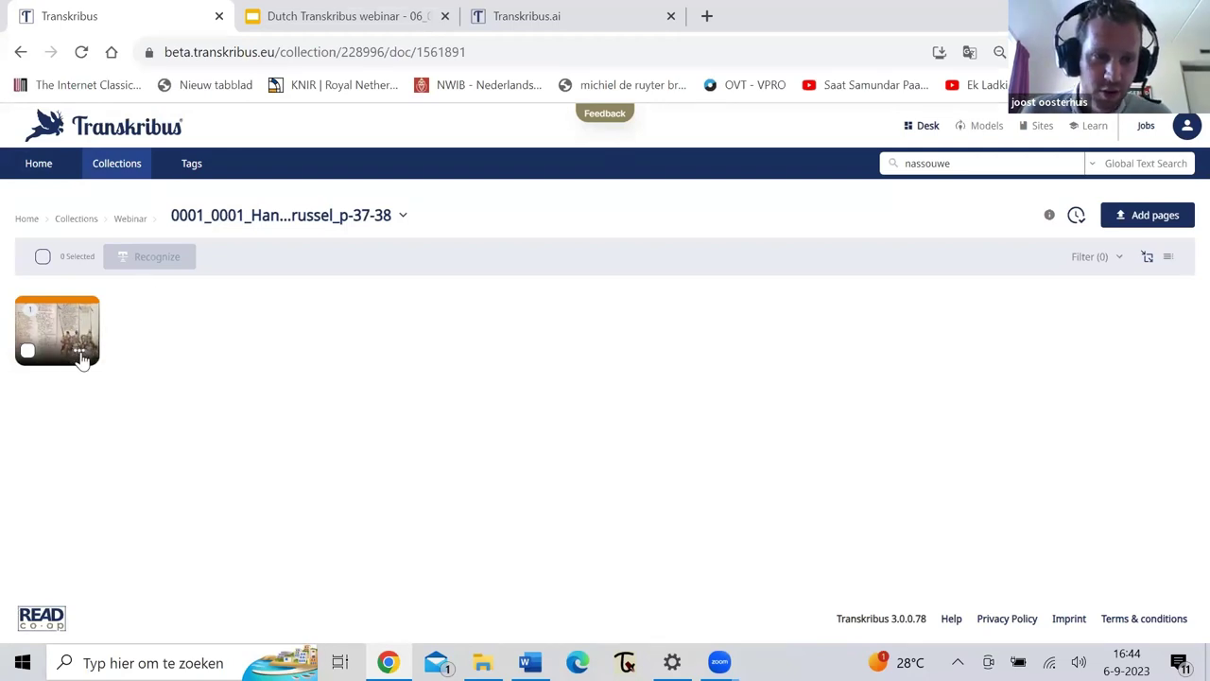
{"action": "left_click", "coordinate": [28, 352]}
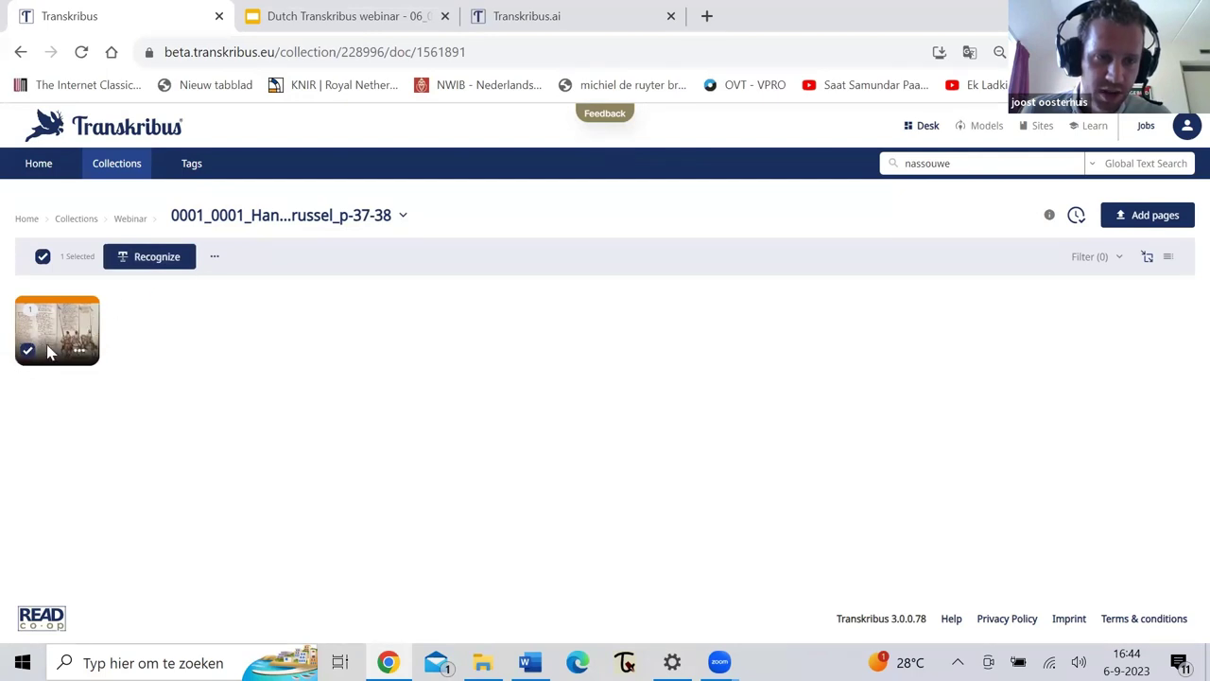
{"action": "left_click", "coordinate": [213, 259]}
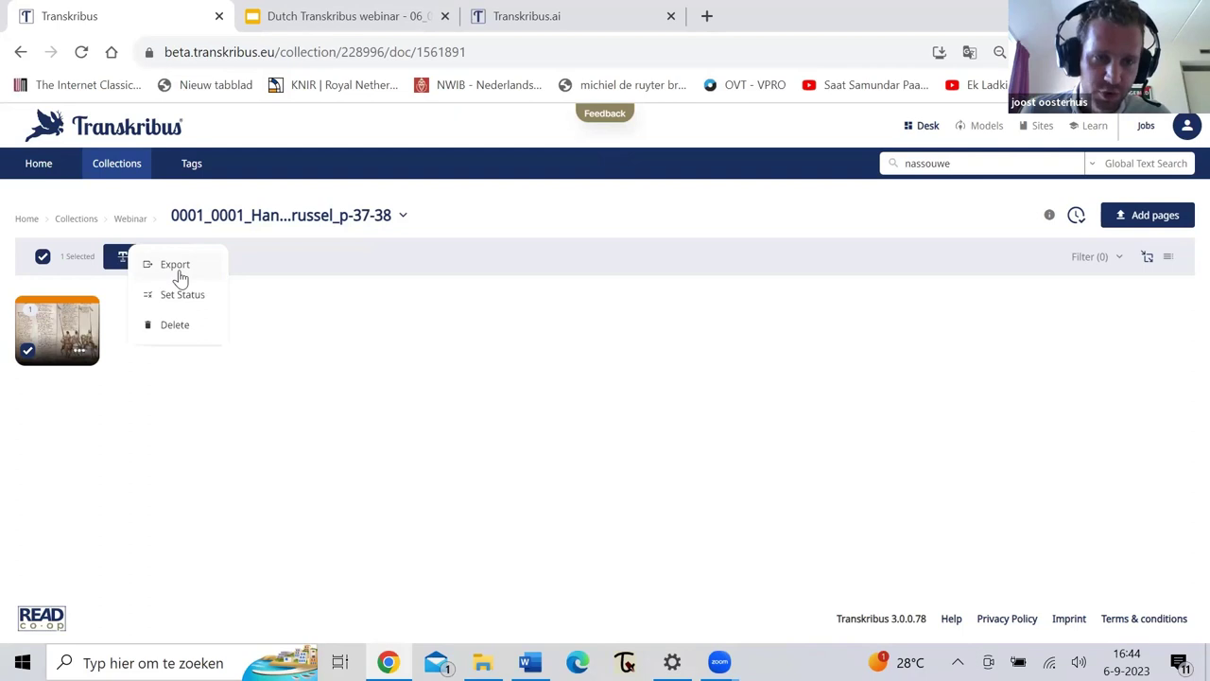
{"action": "left_click", "coordinate": [176, 266]}
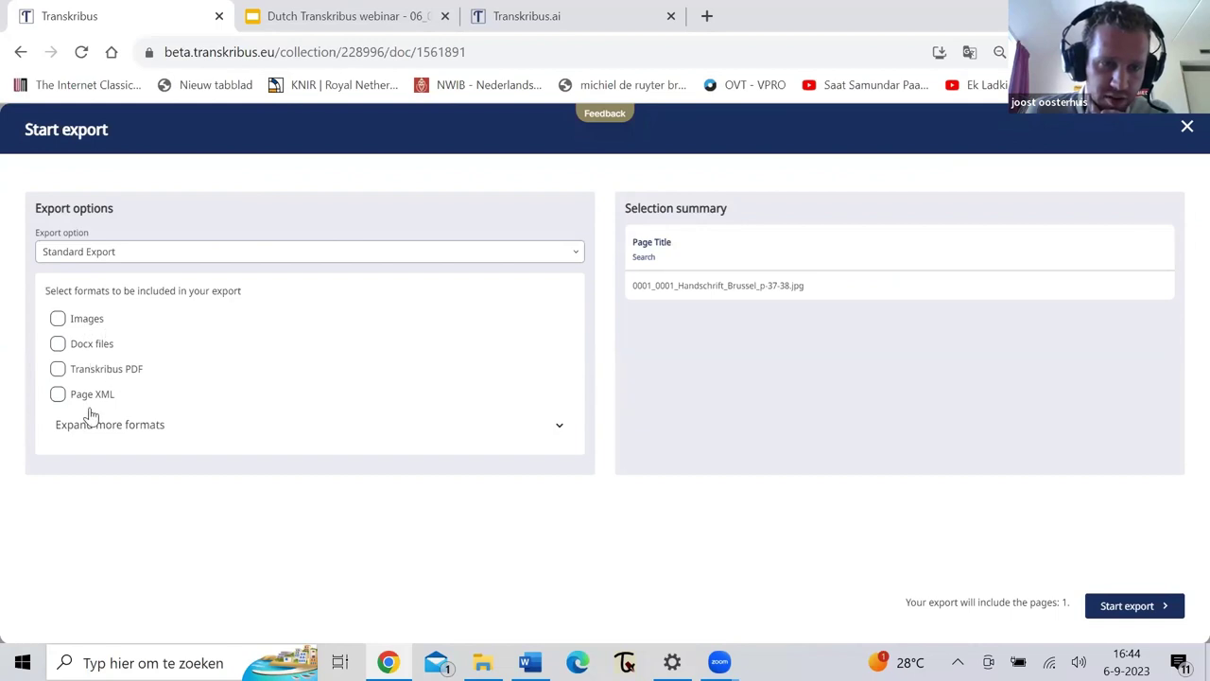
Step: Show the PDF Document export with Images only, switch Extra text pages on and off, and close the export without starting it
{"action": "left_click", "coordinate": [99, 263]}
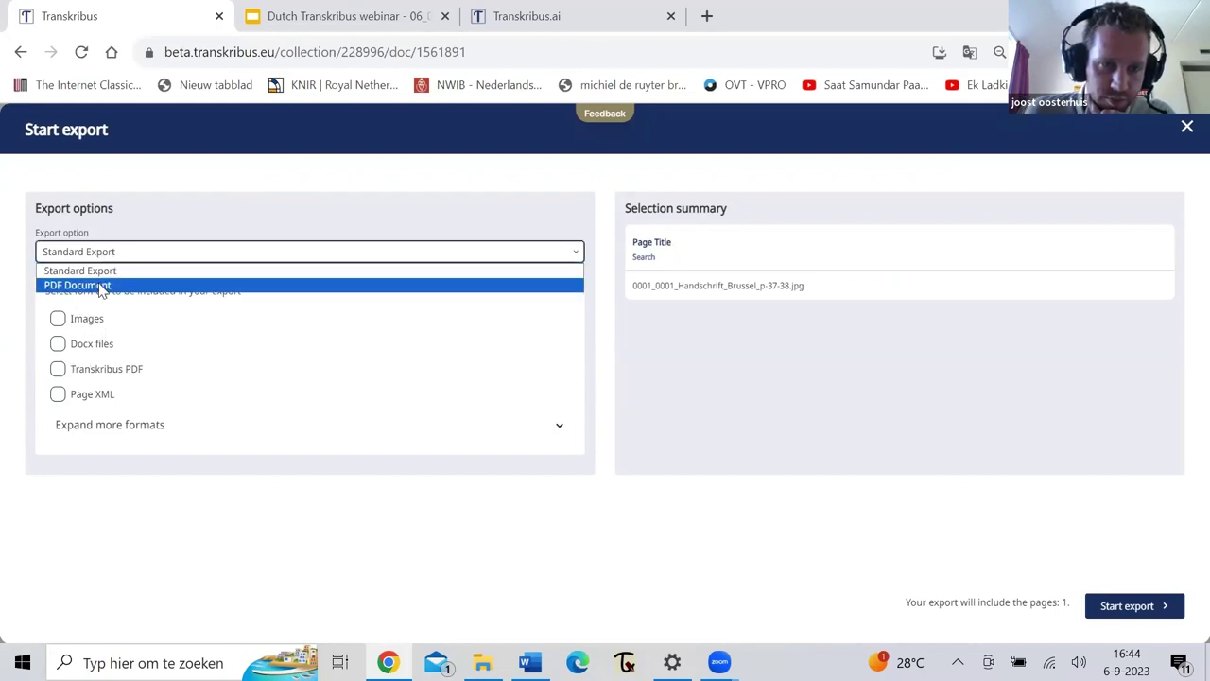
{"action": "left_click", "coordinate": [102, 287]}
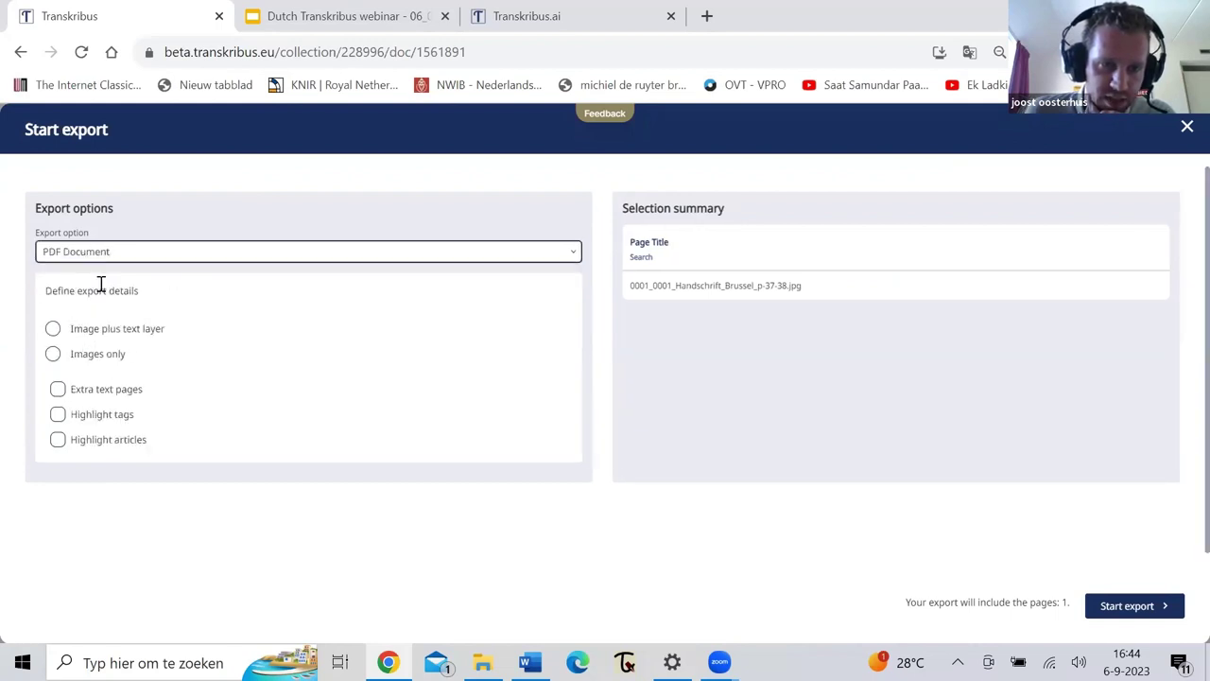
{"action": "left_click", "coordinate": [53, 358]}
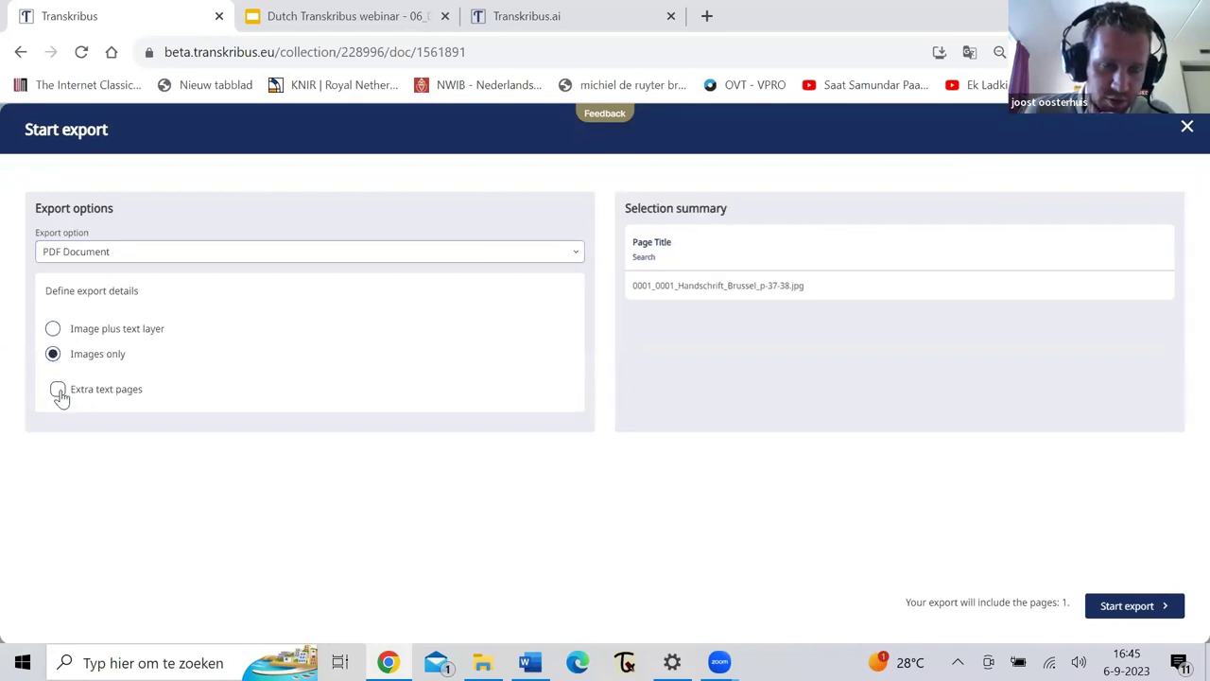
{"action": "left_click", "coordinate": [59, 393]}
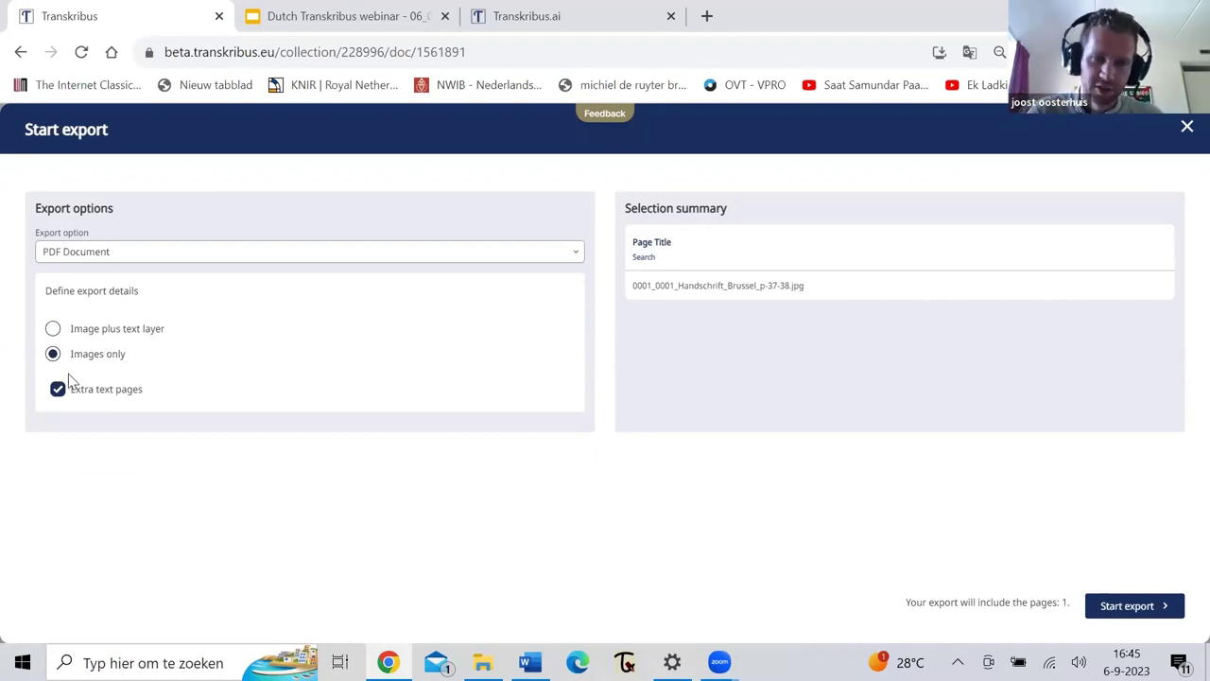
{"action": "left_click", "coordinate": [55, 393]}
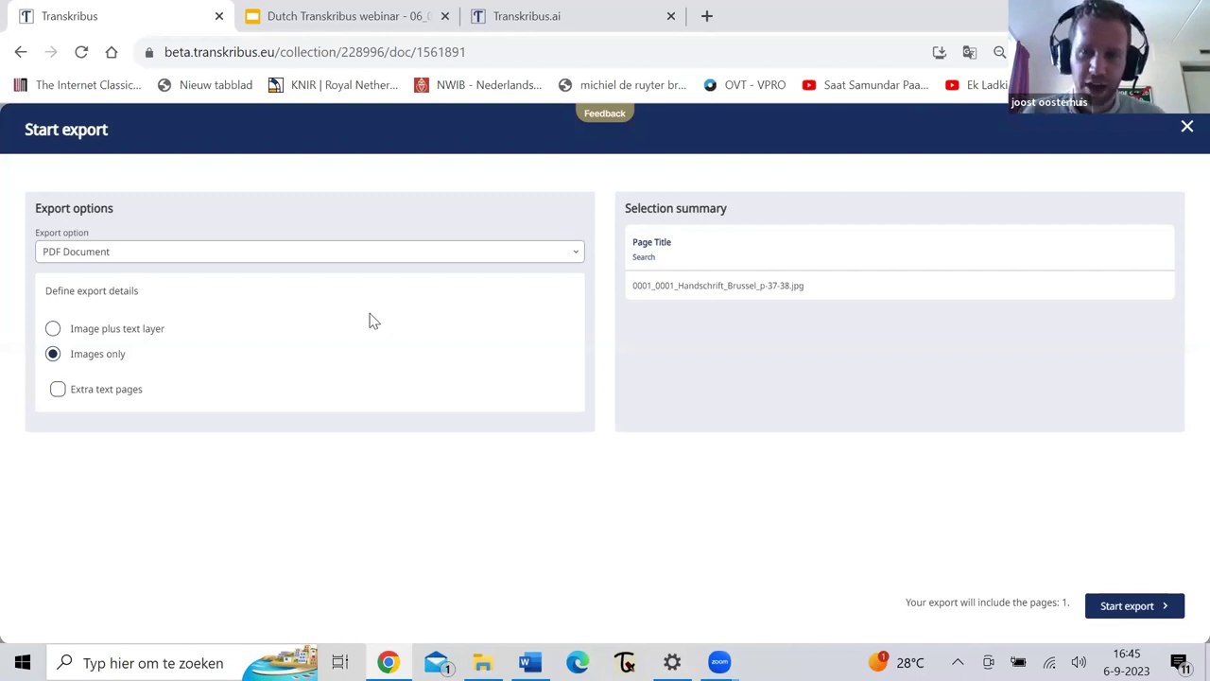
{"action": "left_click", "coordinate": [1187, 128]}
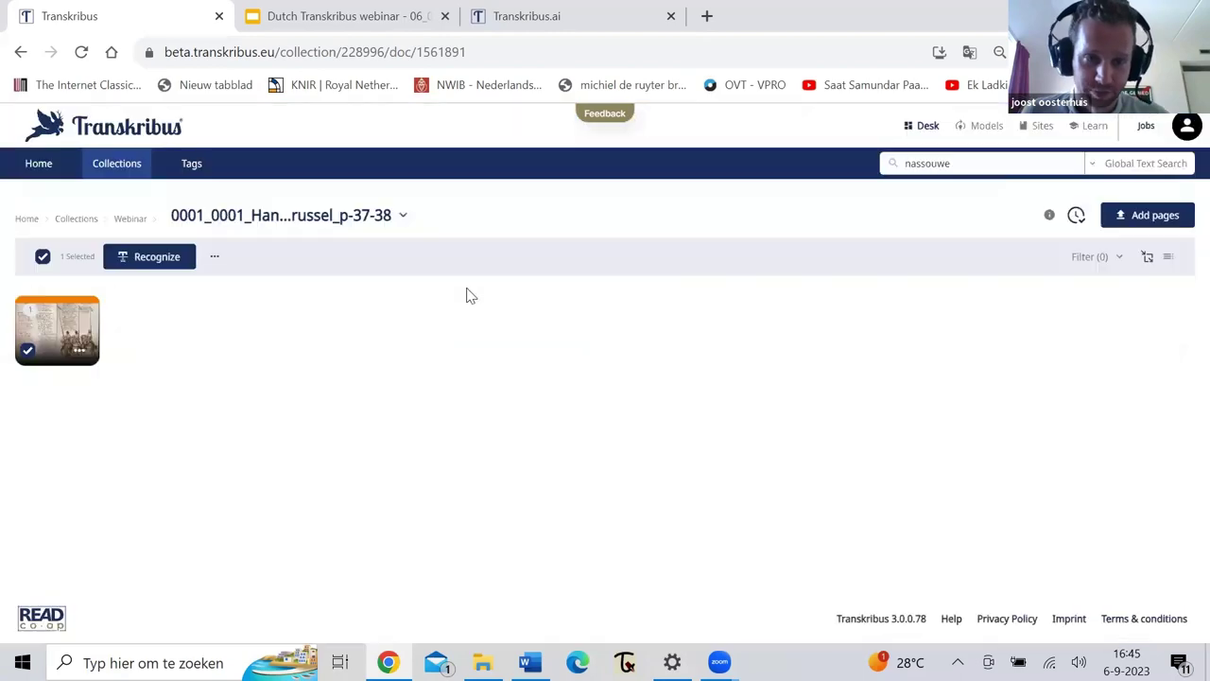
Step: Switch to Google Slides and start presenting from the Exporteer slide 43
{"action": "left_click", "coordinate": [281, 13]}
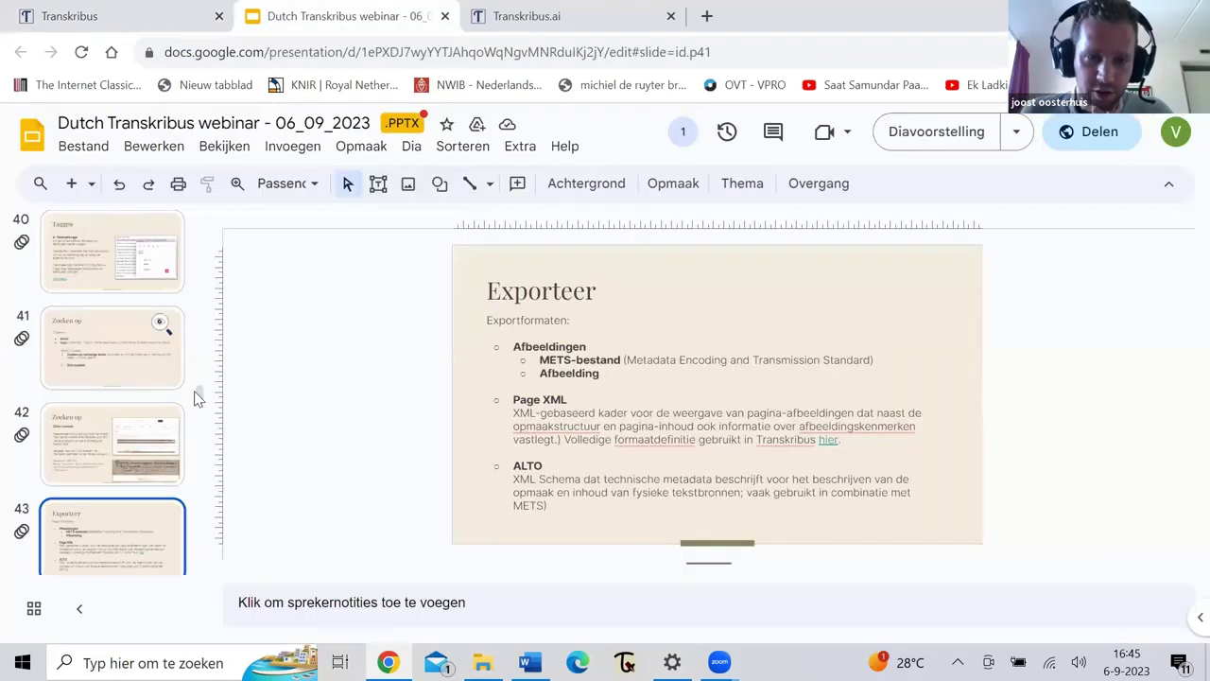
{"action": "left_click", "coordinate": [931, 145]}
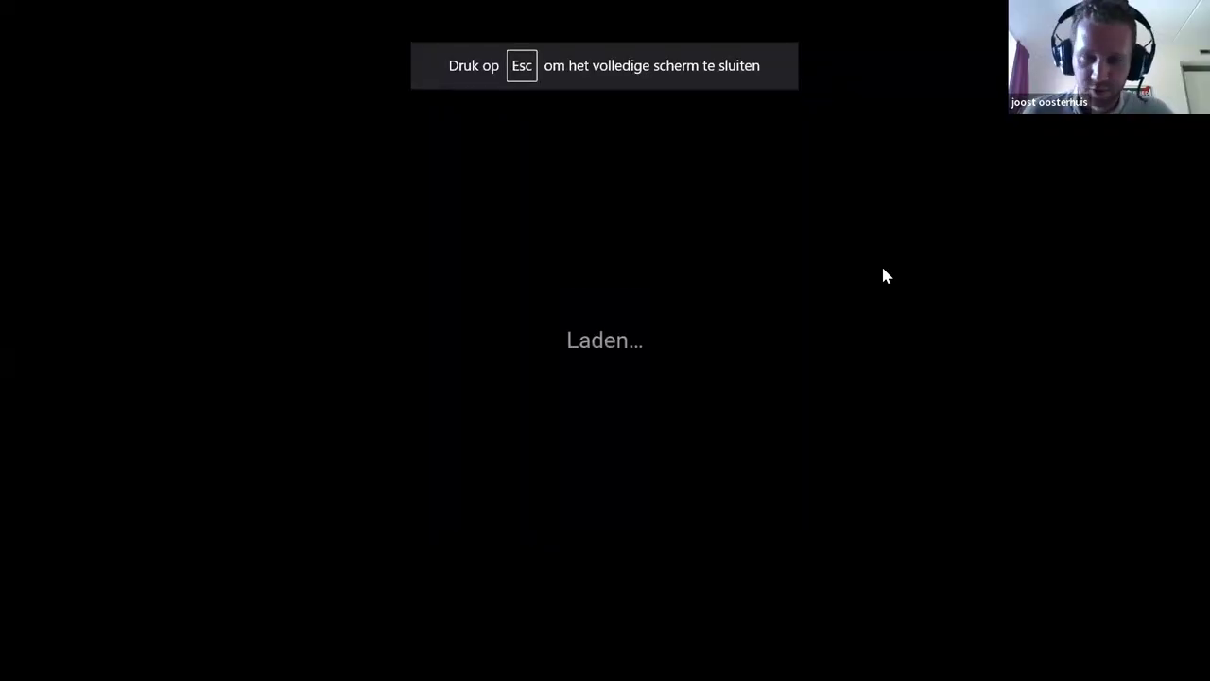